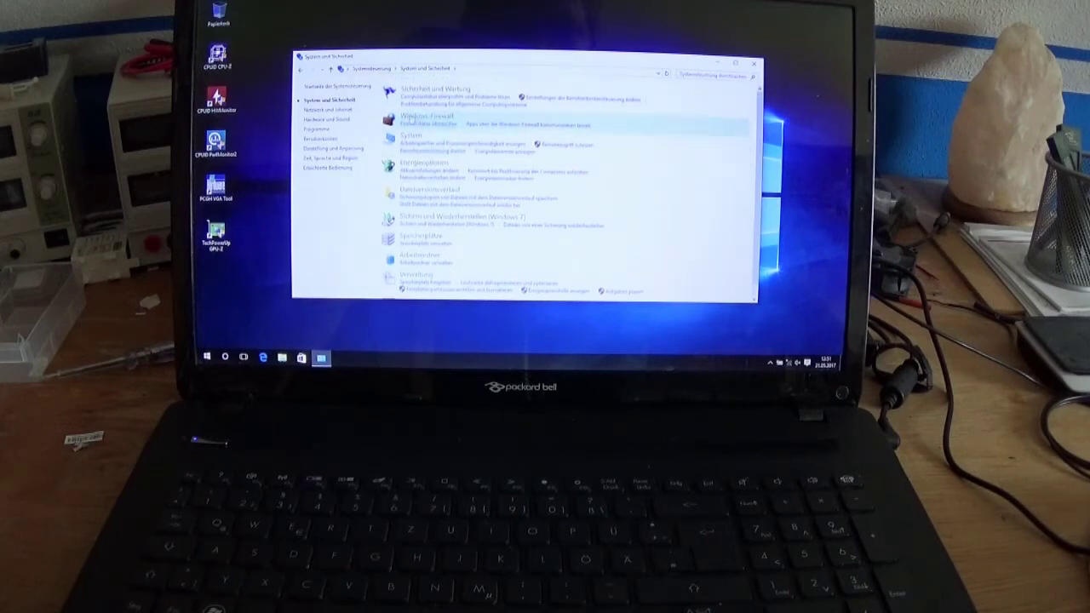
# View the list of installed programs in the Control Panel, and close the window.
pyautogui.click(303, 70)
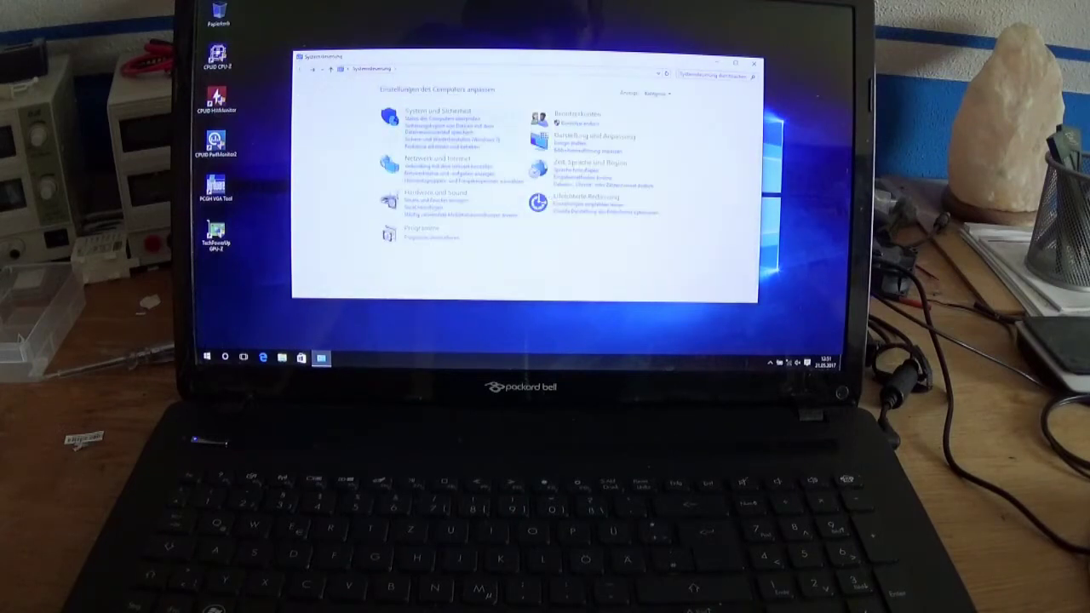
pyautogui.click(445, 241)
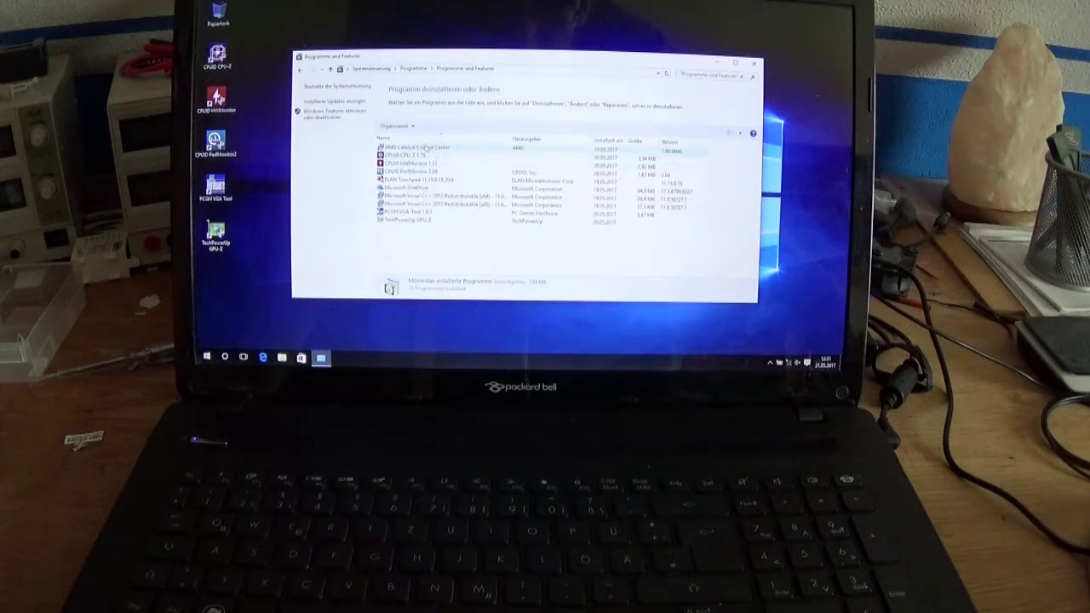
pyautogui.click(751, 63)
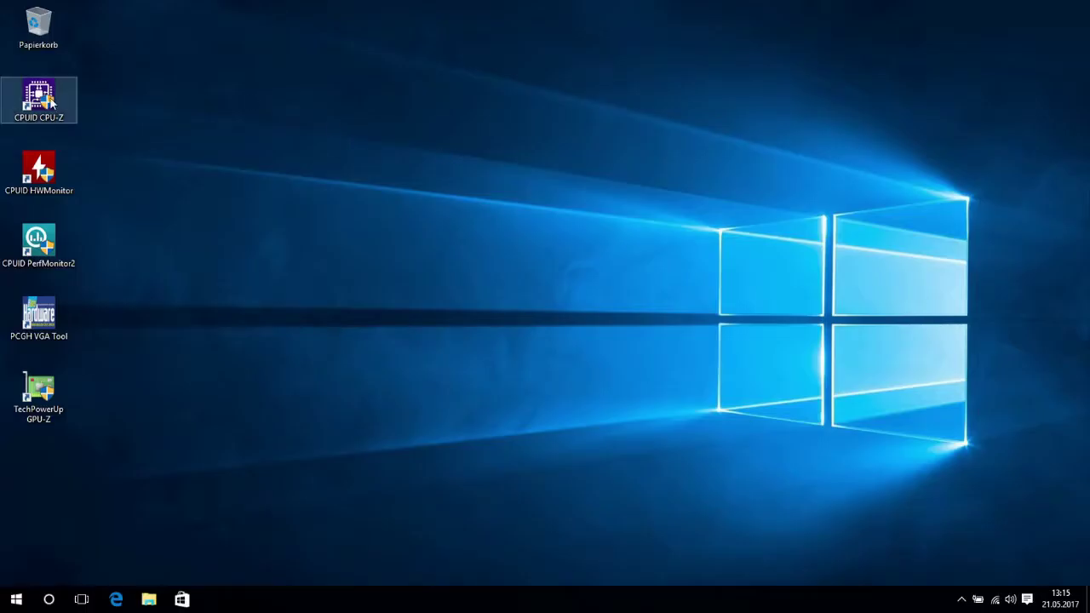
# Launch CPU-Z with administrator permission and review its processor, cache, mainboard and memory details.
pyautogui.doubleClick(53, 100)
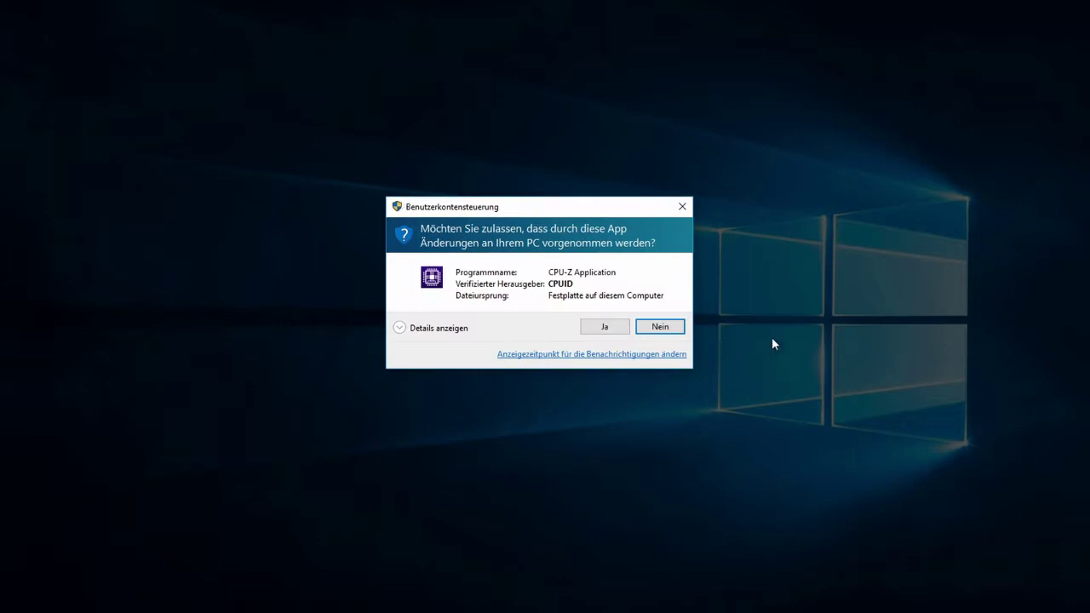
pyautogui.click(590, 327)
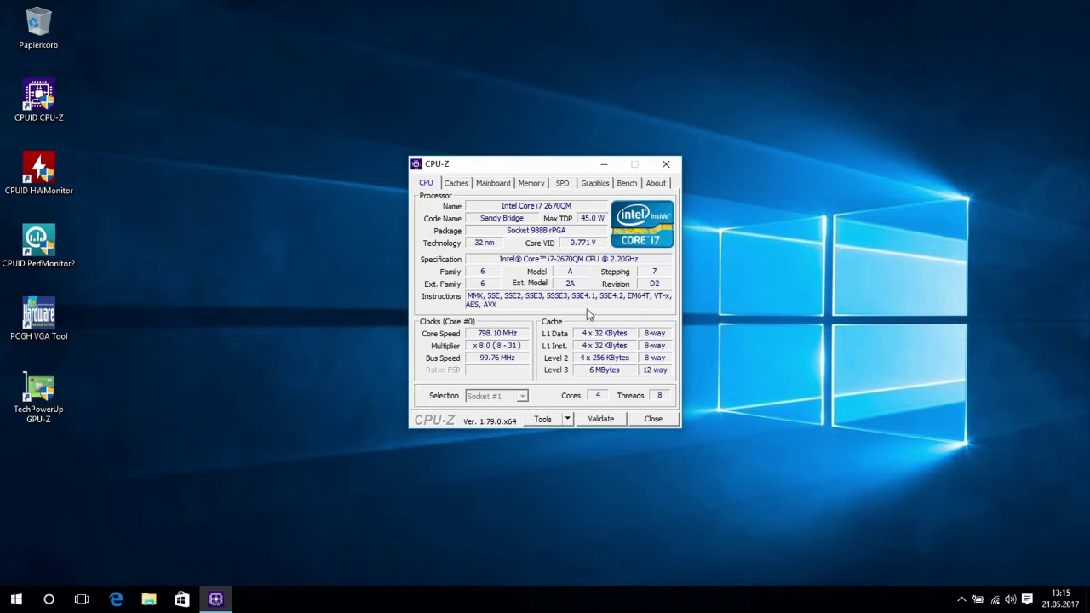
pyautogui.click(464, 185)
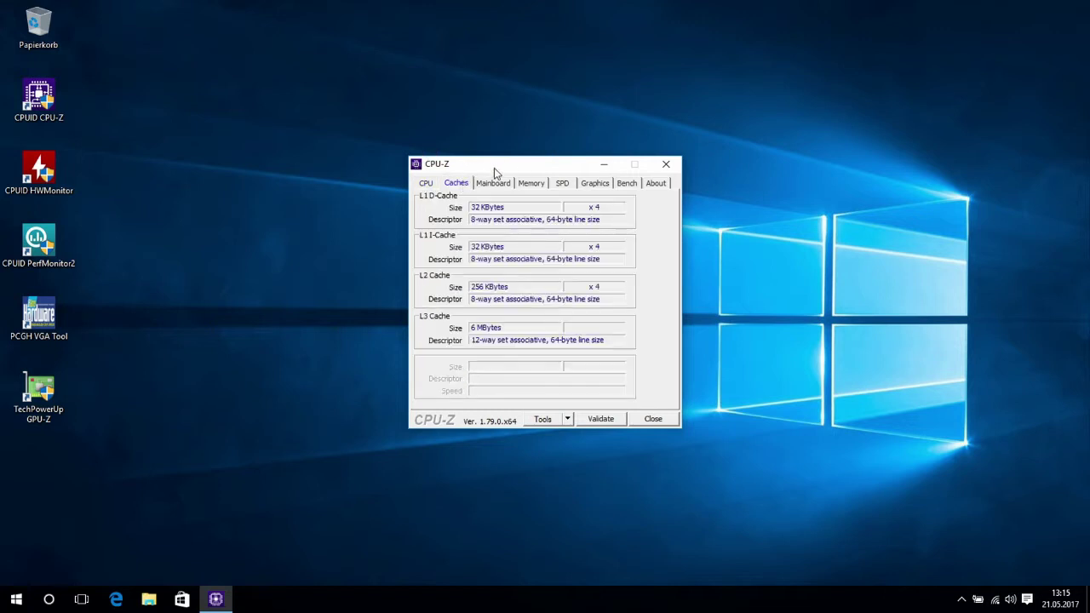
pyautogui.click(503, 184)
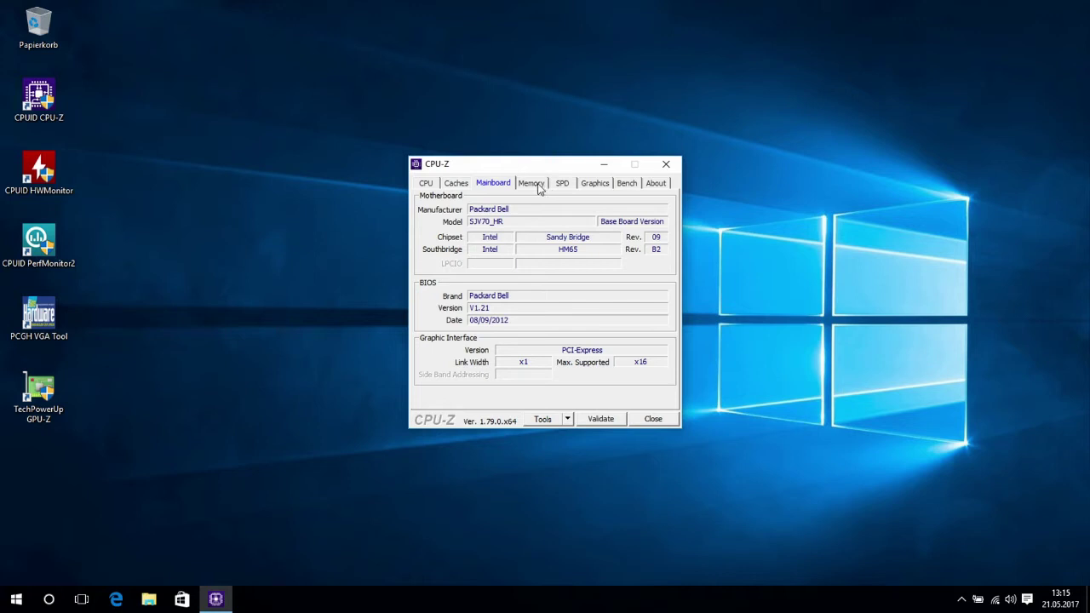
pyautogui.click(539, 187)
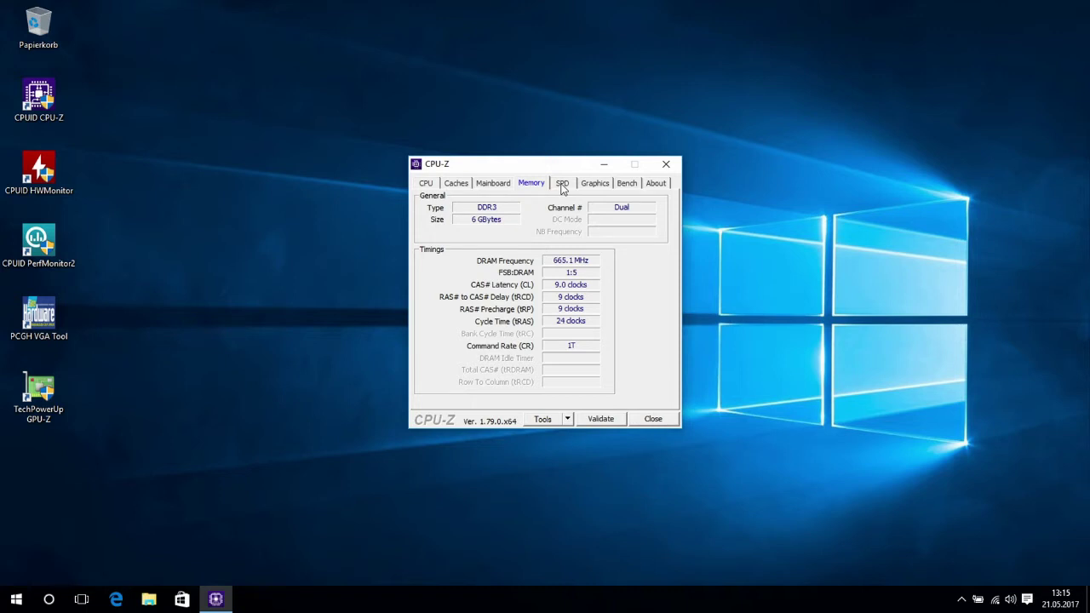
# Examine the SPD data of the memory modules in slots #1 through #4.
pyautogui.click(562, 184)
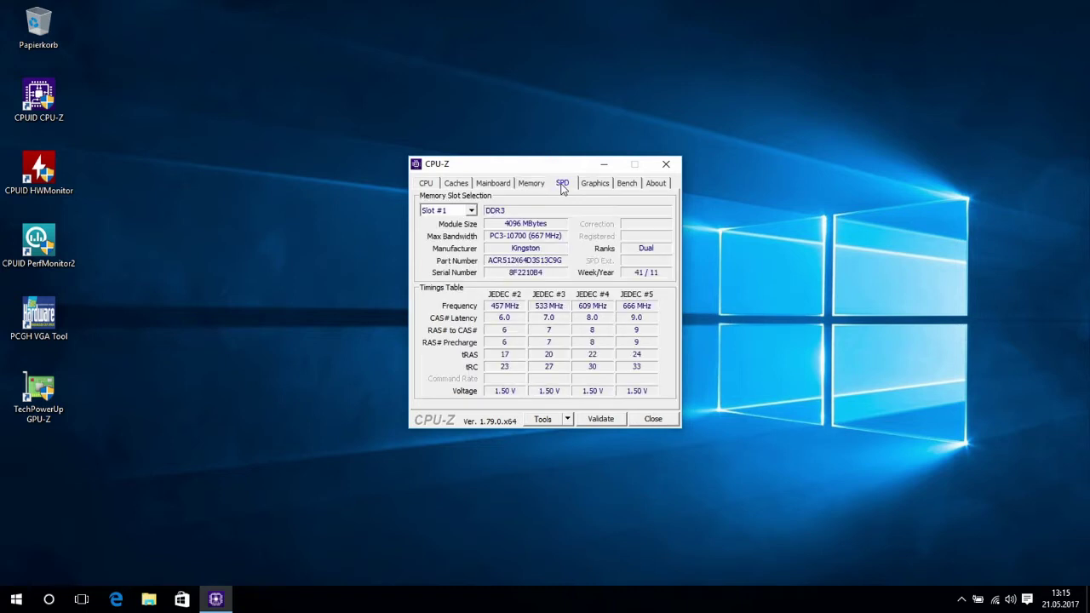
pyautogui.click(465, 213)
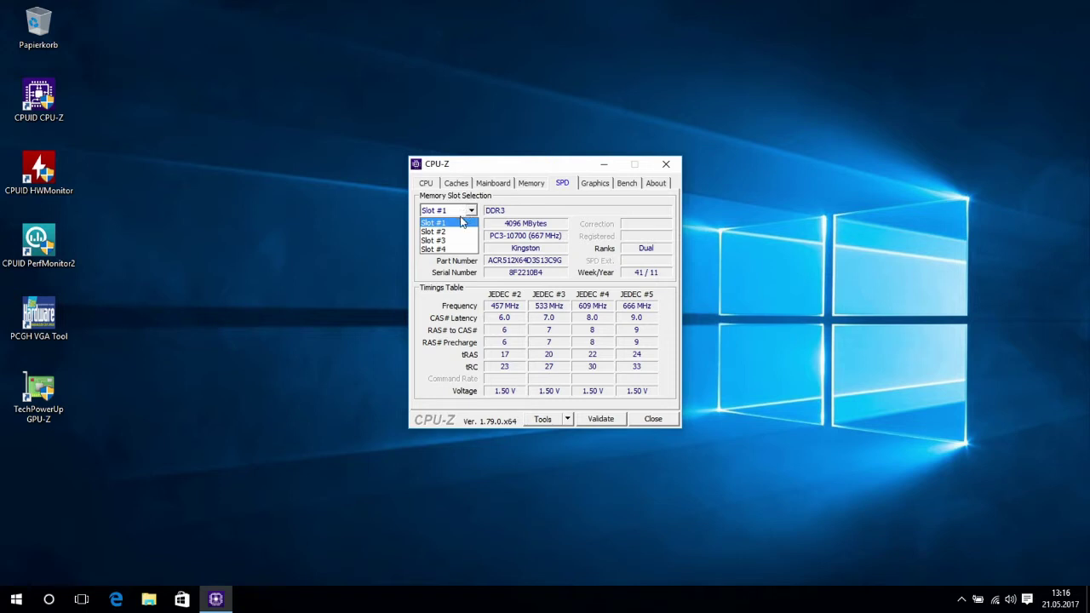
pyautogui.click(465, 232)
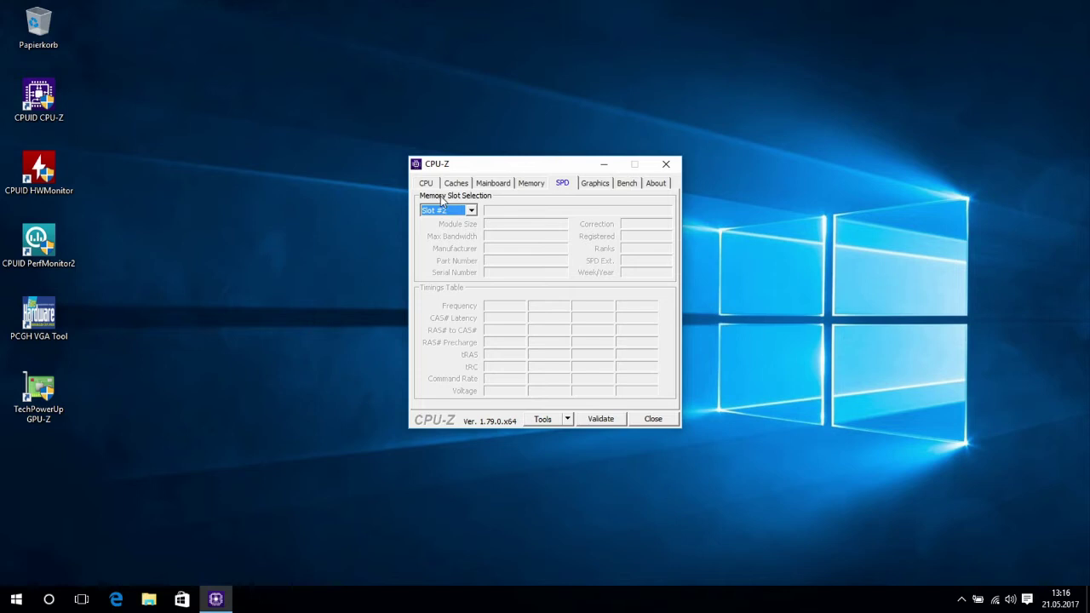
pyautogui.click(442, 211)
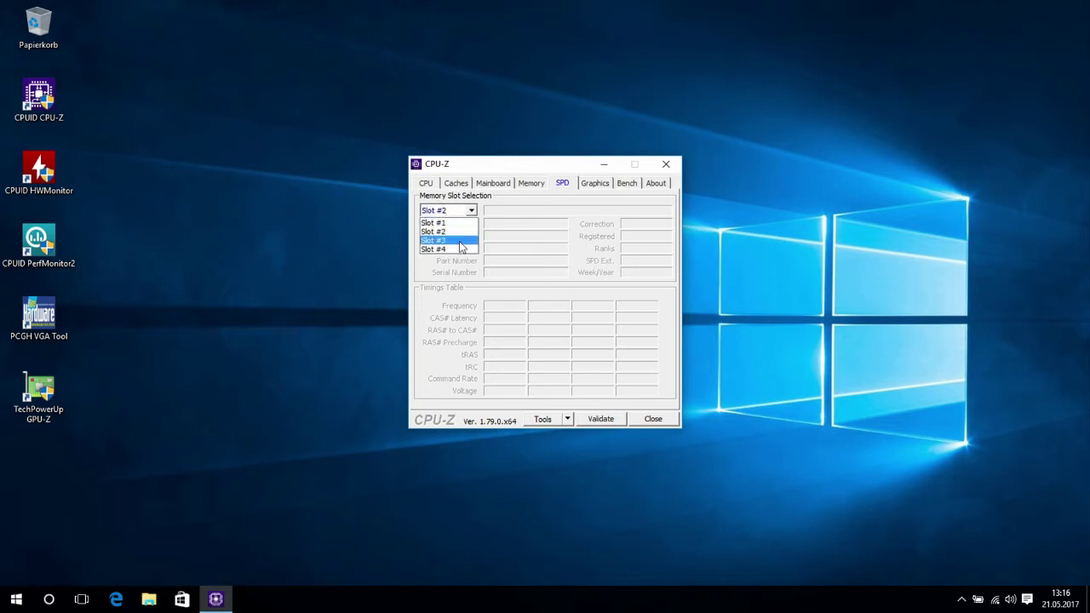
pyautogui.click(458, 242)
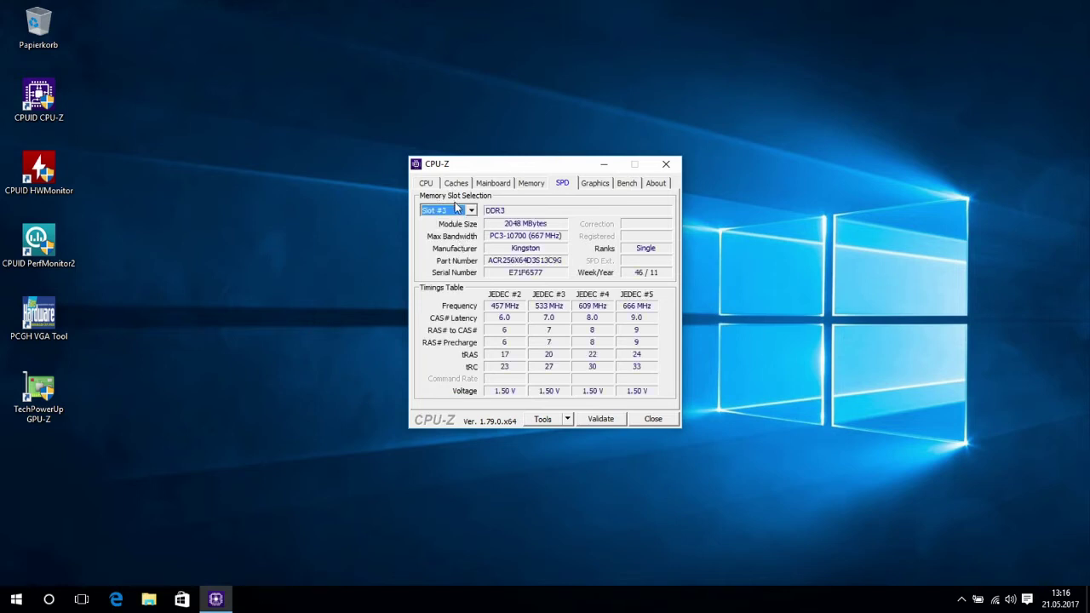
pyautogui.click(460, 213)
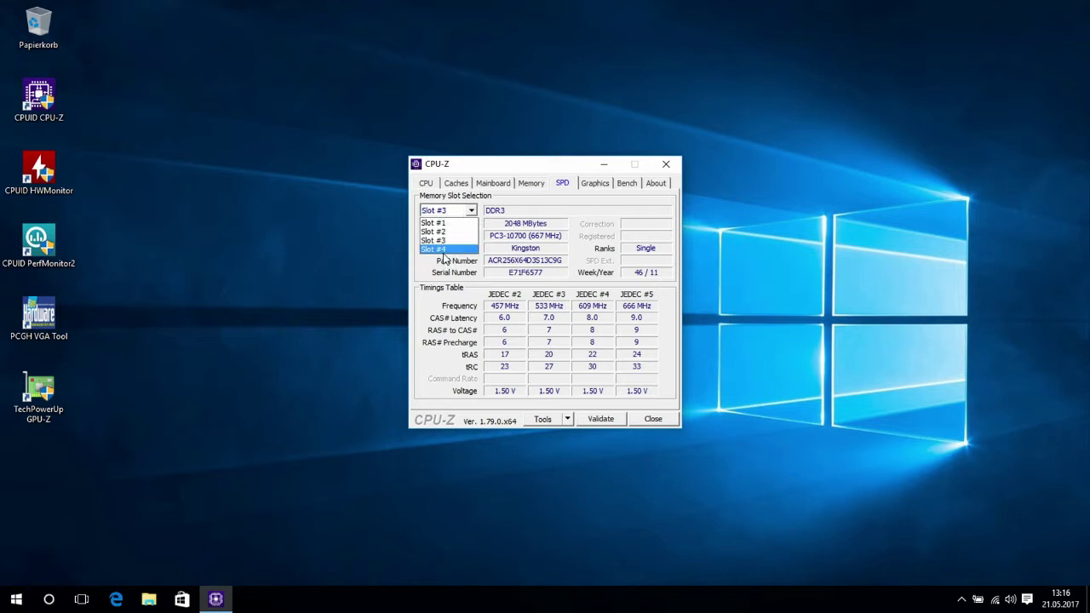
pyautogui.click(443, 252)
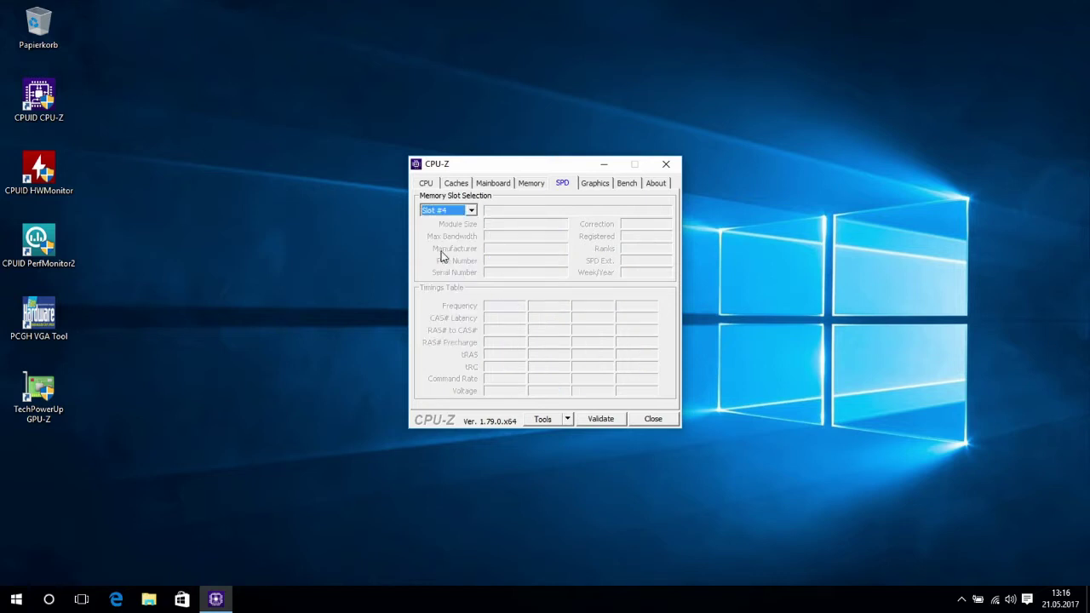
# Show the graphics details for the AMD Radeon HD 7600M Series and check which performance levels are offered.
pyautogui.click(594, 184)
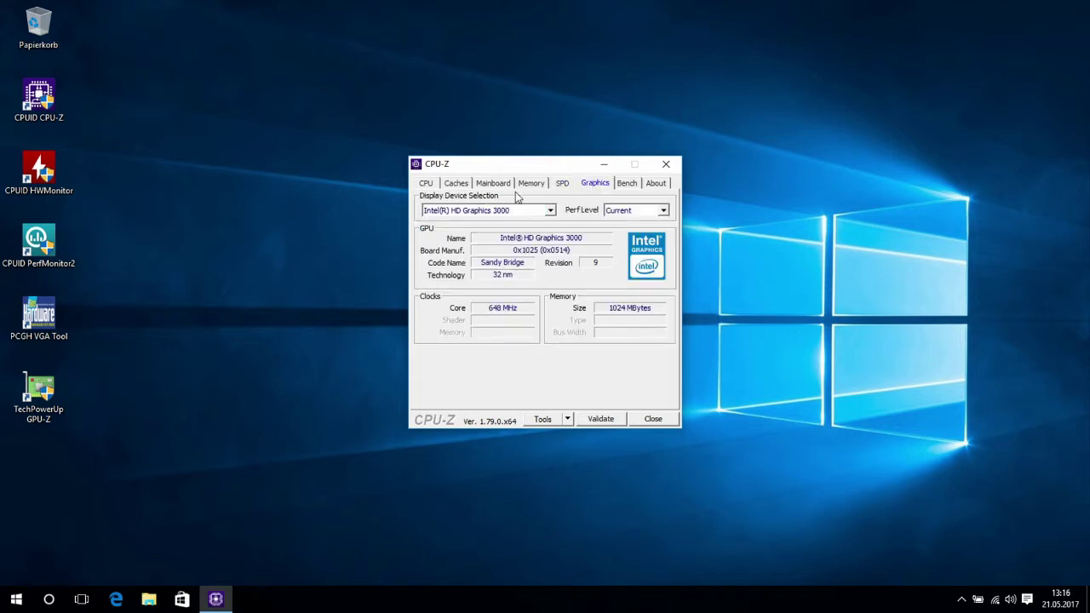
pyautogui.click(655, 212)
pyautogui.click(656, 212)
pyautogui.click(551, 213)
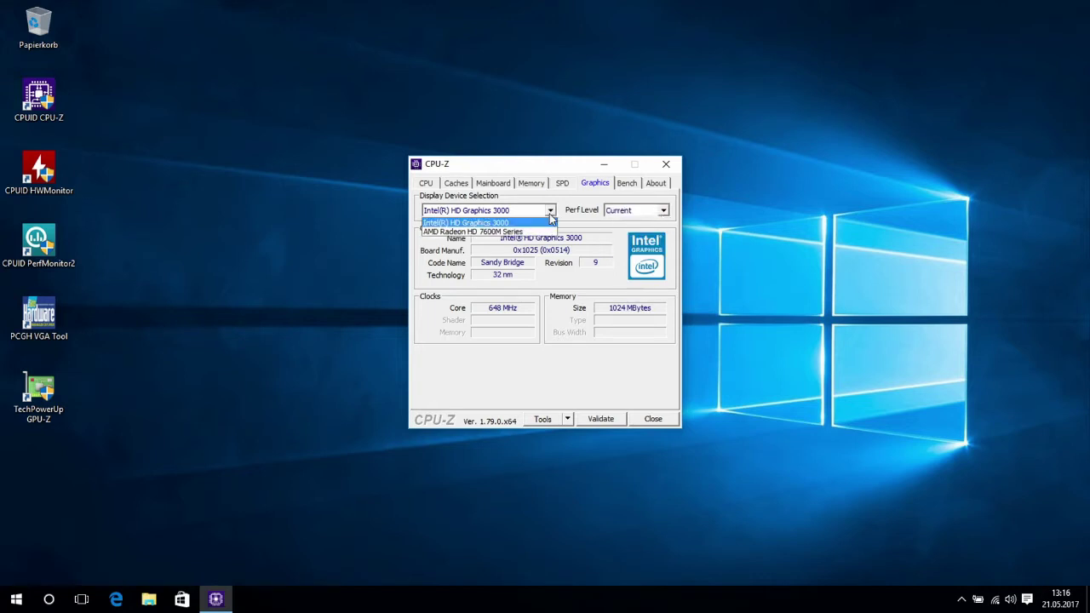
pyautogui.click(509, 234)
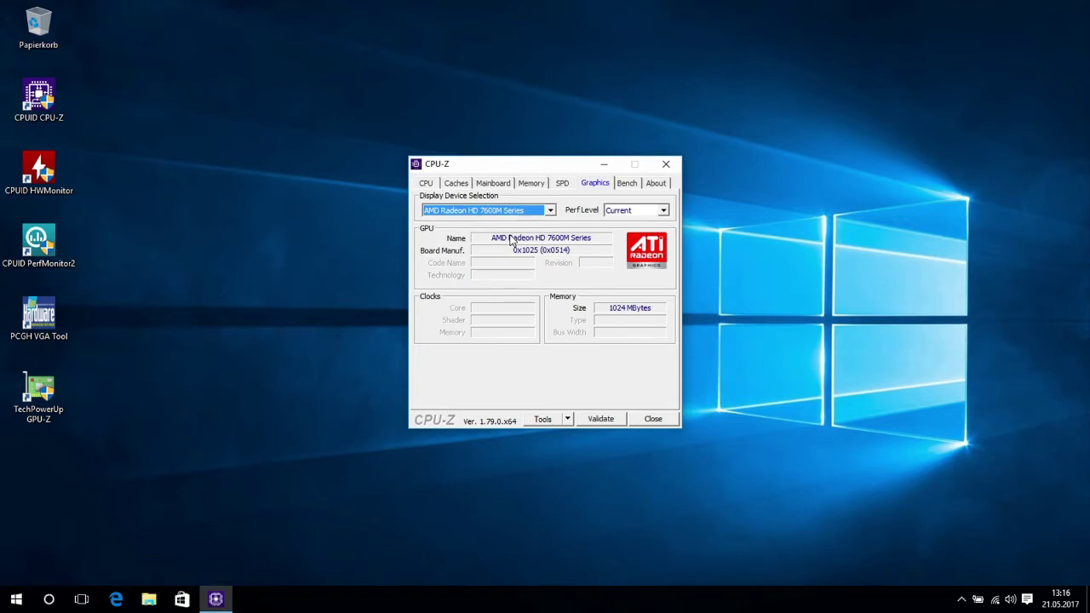
pyautogui.click(640, 211)
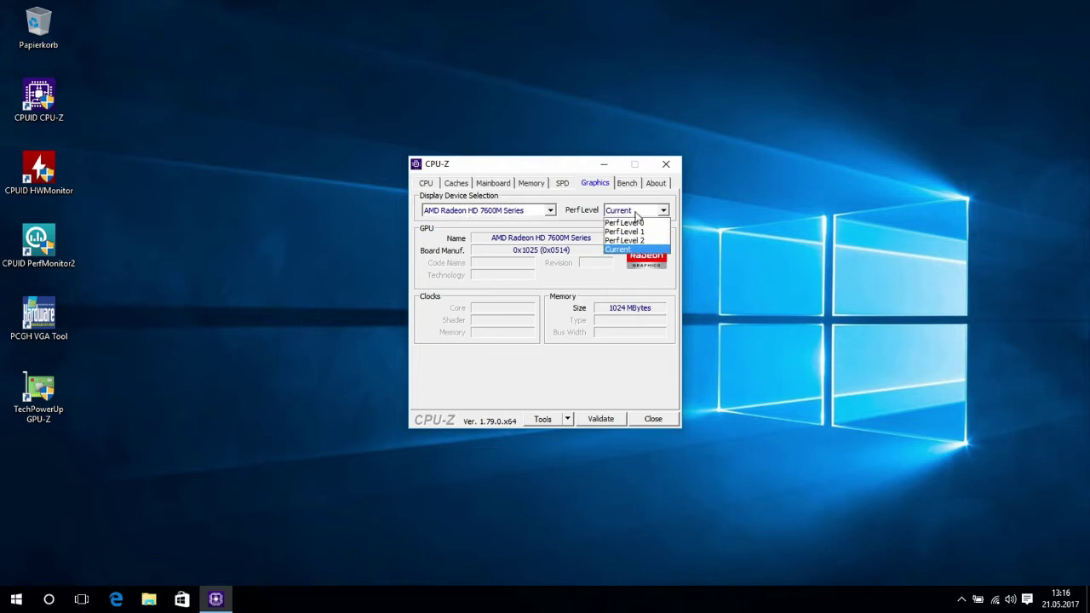
pyautogui.click(641, 212)
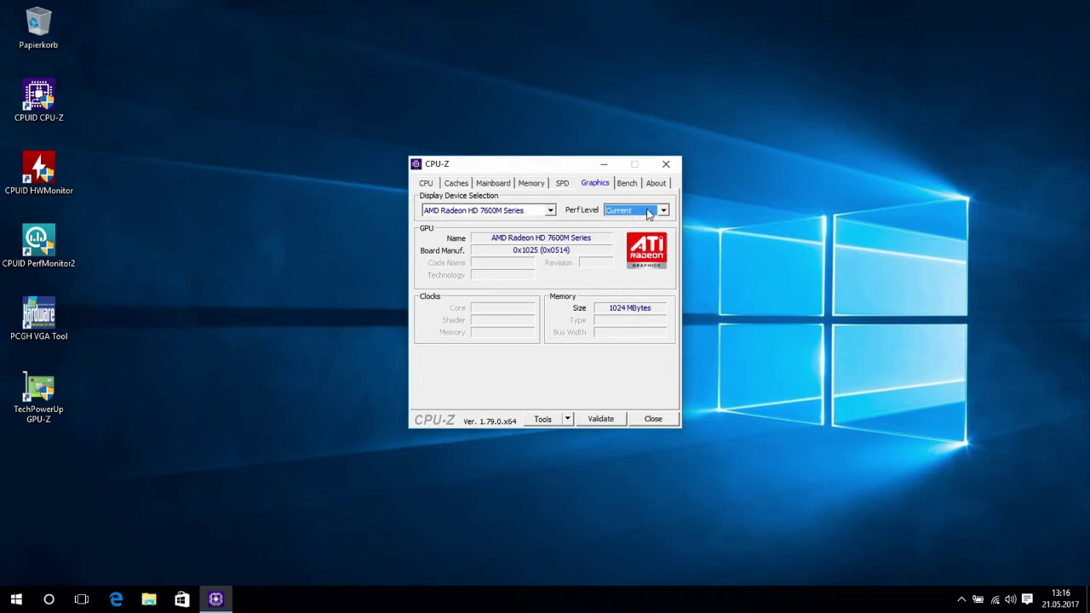
pyautogui.click(649, 213)
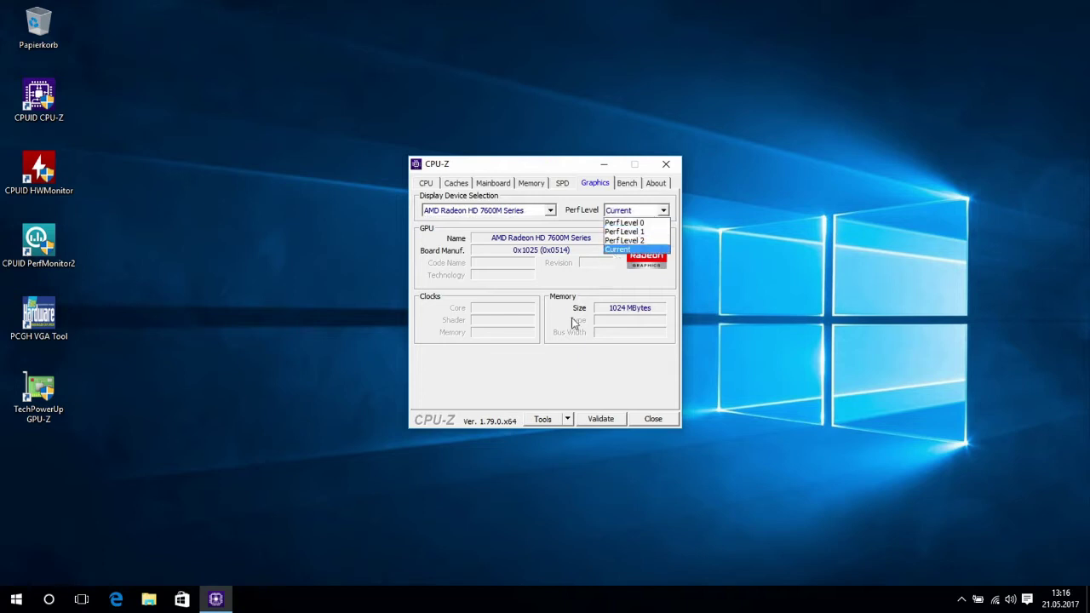
pyautogui.click(540, 390)
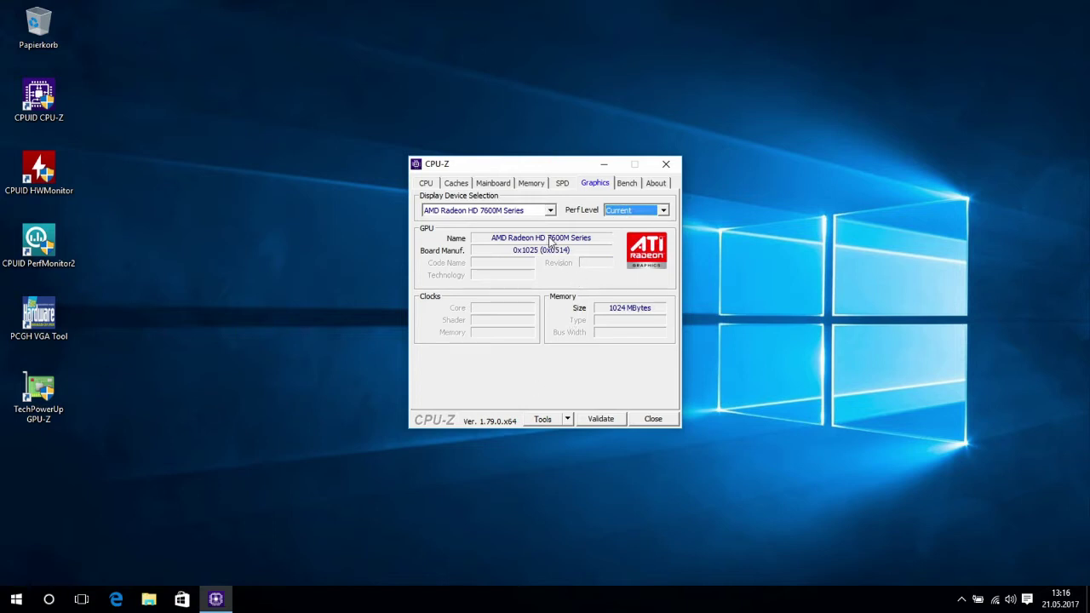
# Switch the graphics details back to Intel(R) HD Graphics 3000 and check its performance level options.
pyautogui.click(538, 211)
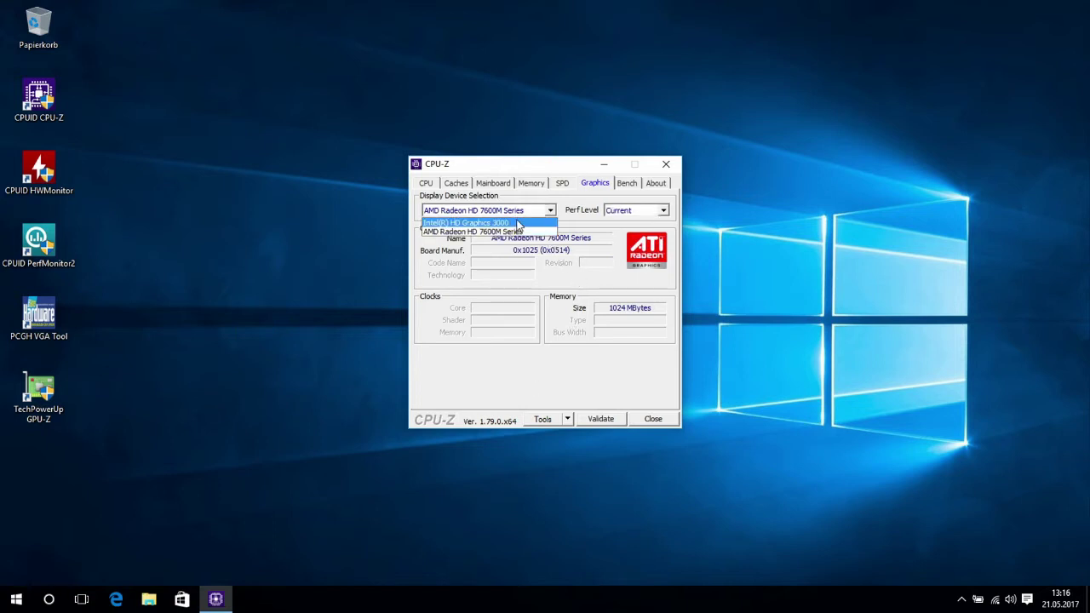
pyautogui.click(517, 224)
pyautogui.click(663, 213)
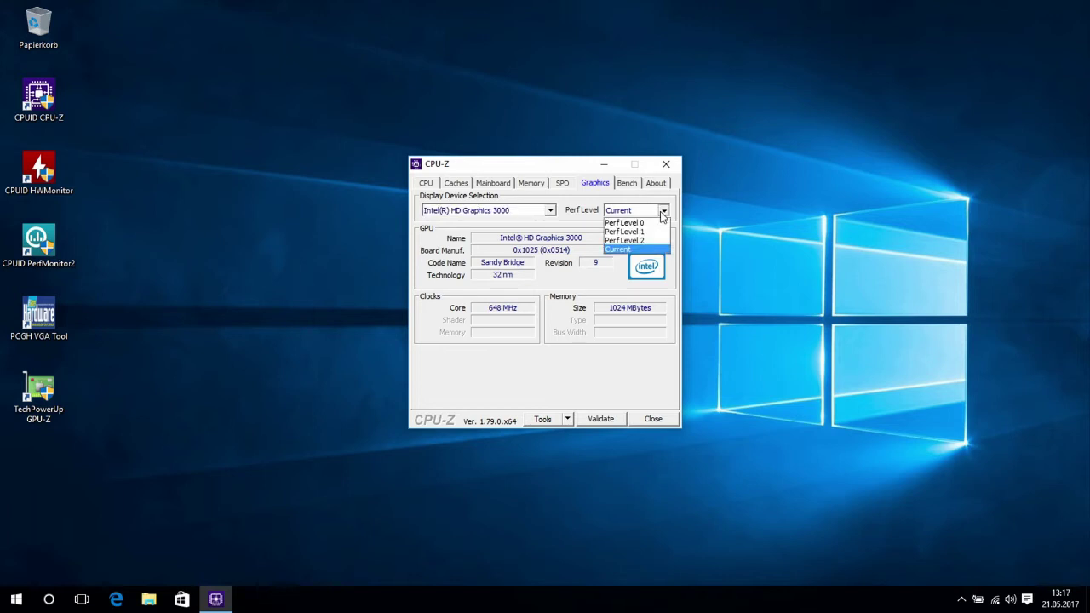
pyautogui.click(663, 213)
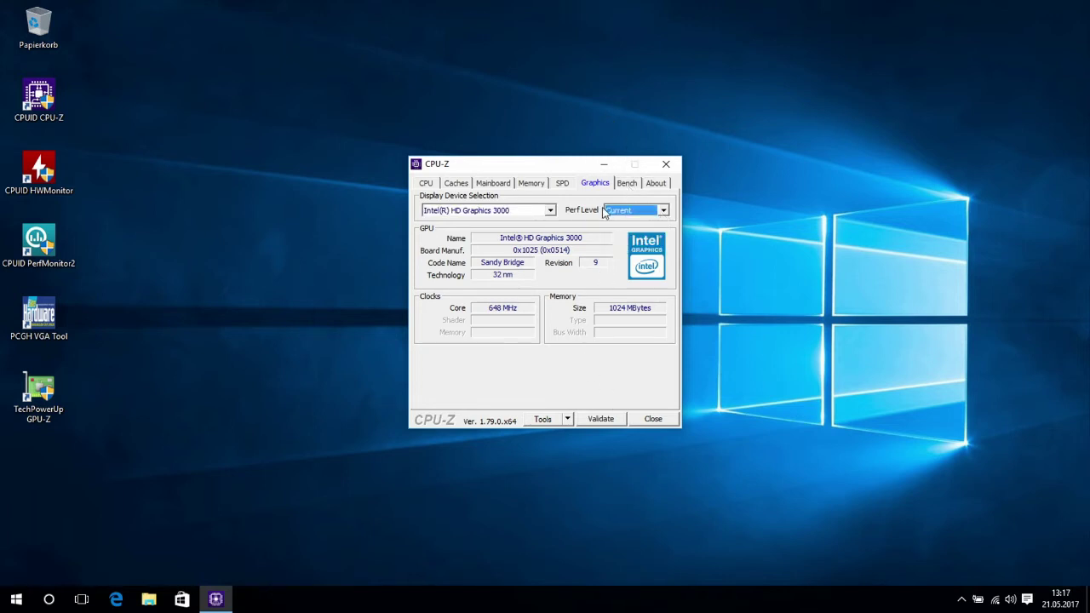
# Look at the CPU-Z benchmark and version information, and close the program.
pyautogui.click(621, 184)
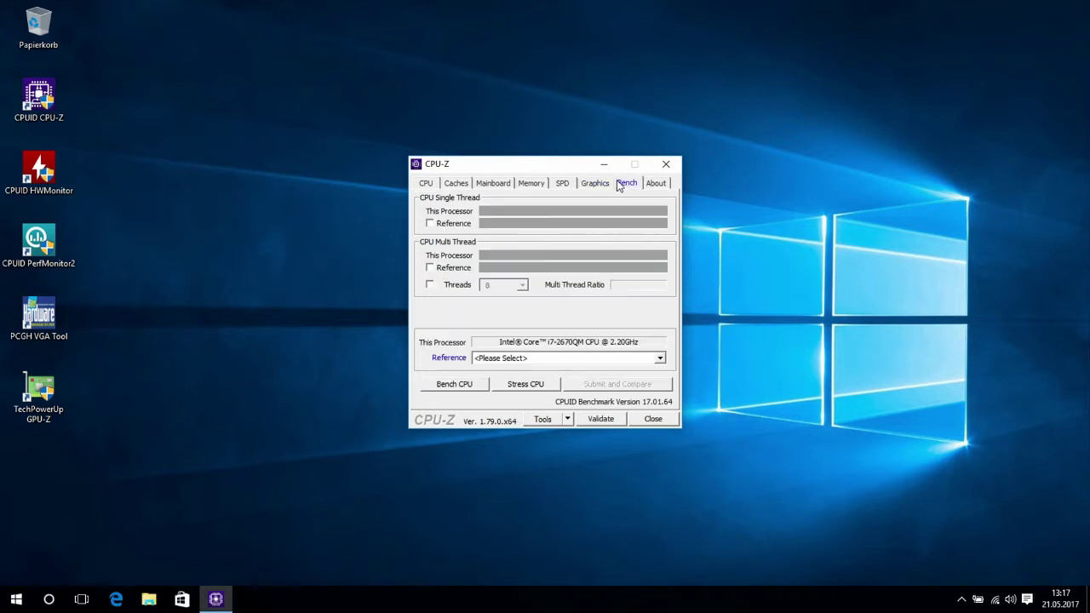
pyautogui.click(663, 186)
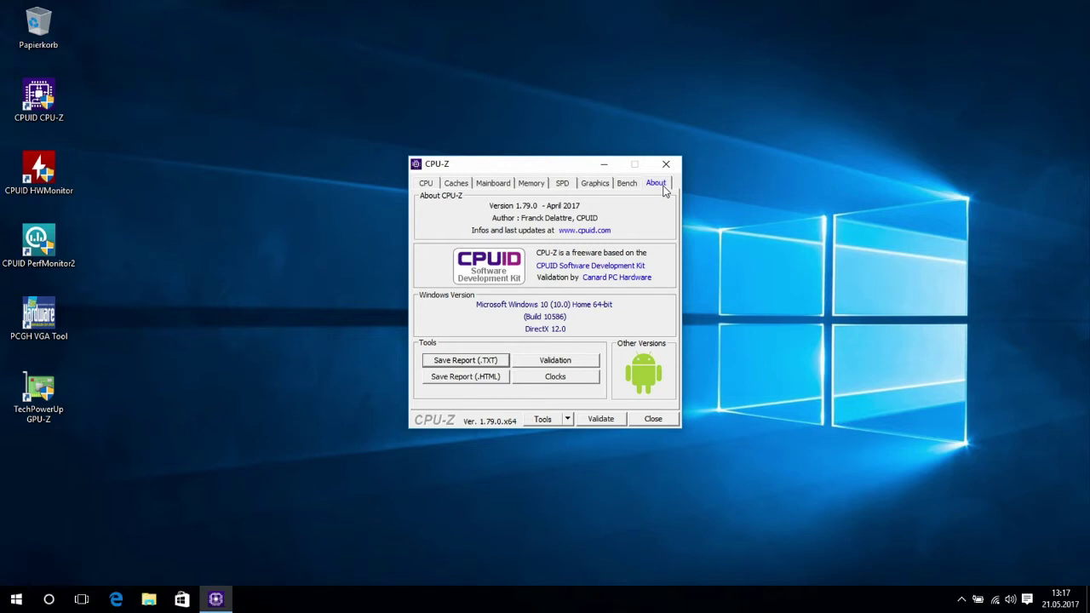
pyautogui.click(666, 167)
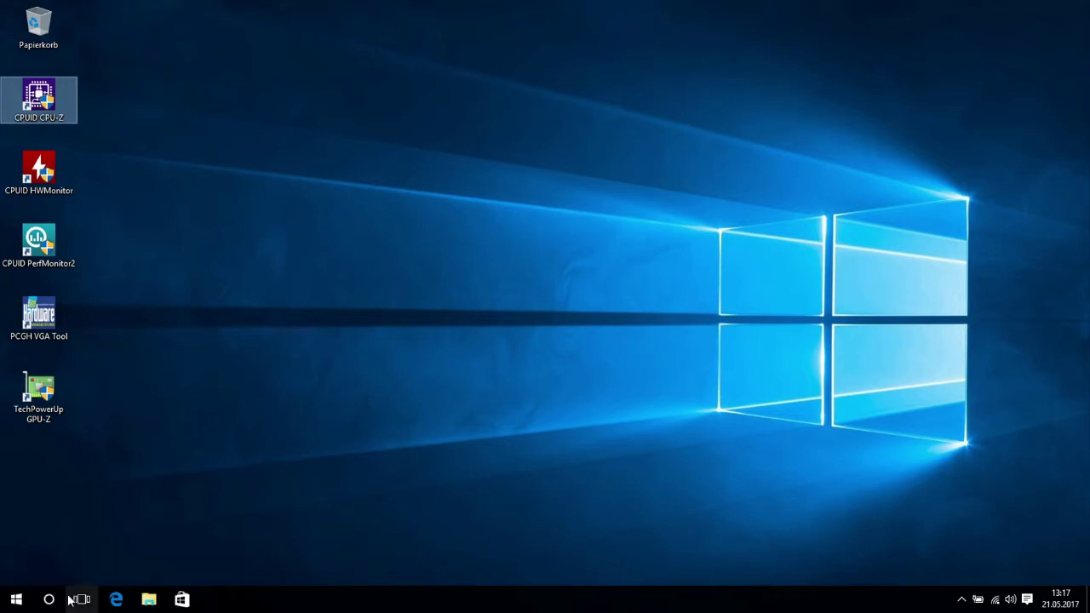
# Browse USB-Laufwerk (F:) in File Explorer and select the amd-catalyst-15.7.1-win10-64bit installer.
pyautogui.click(15, 599)
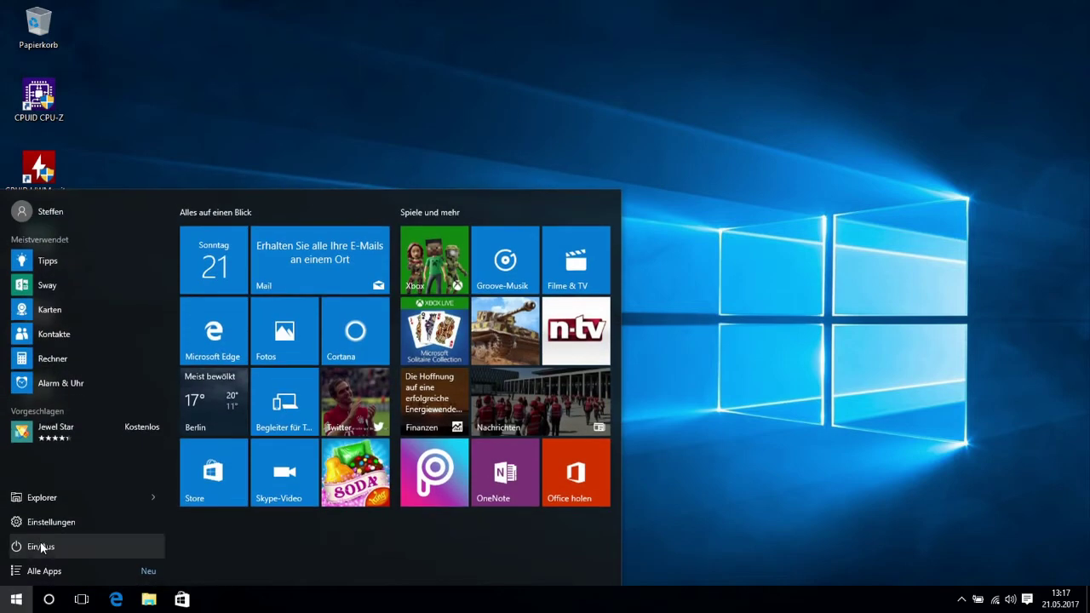
pyautogui.click(58, 497)
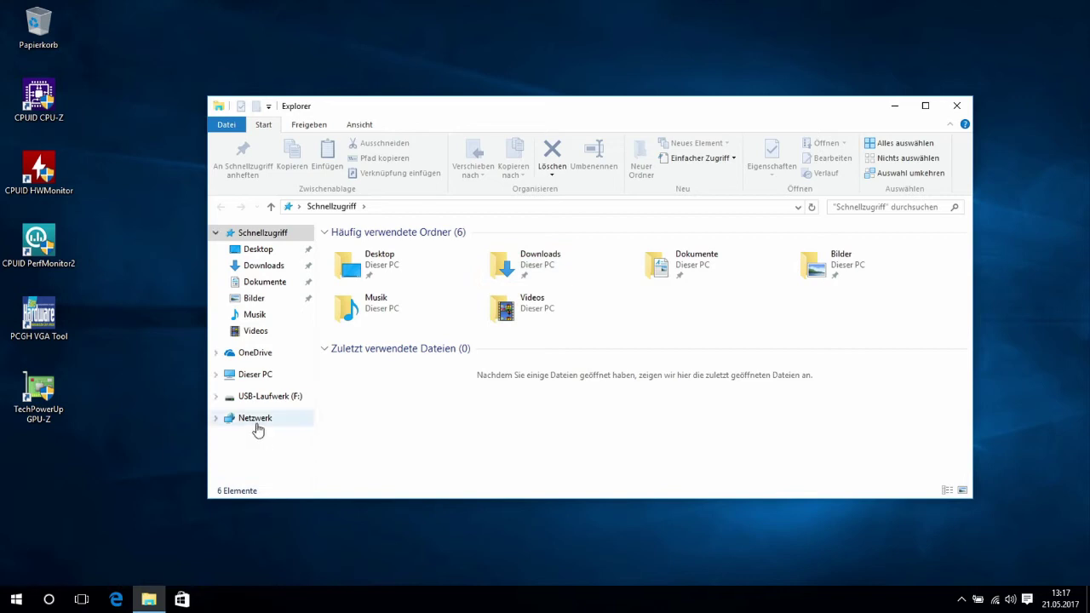
pyautogui.click(271, 398)
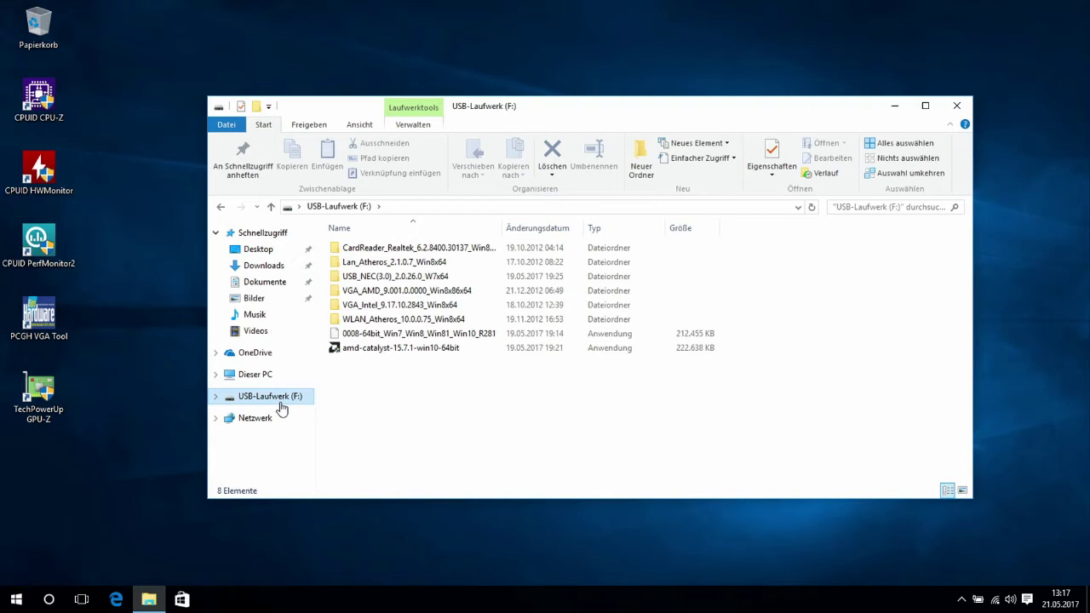
pyautogui.click(404, 354)
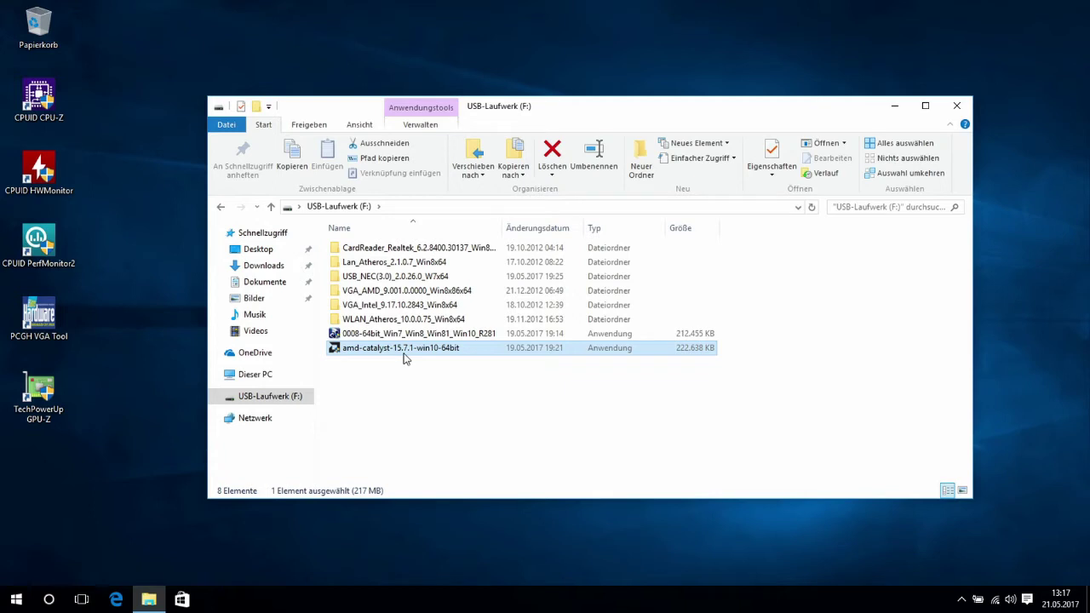
# Open the Control Panel's list of installed programs for uninstalling or changing them.
pyautogui.rightClick(16, 601)
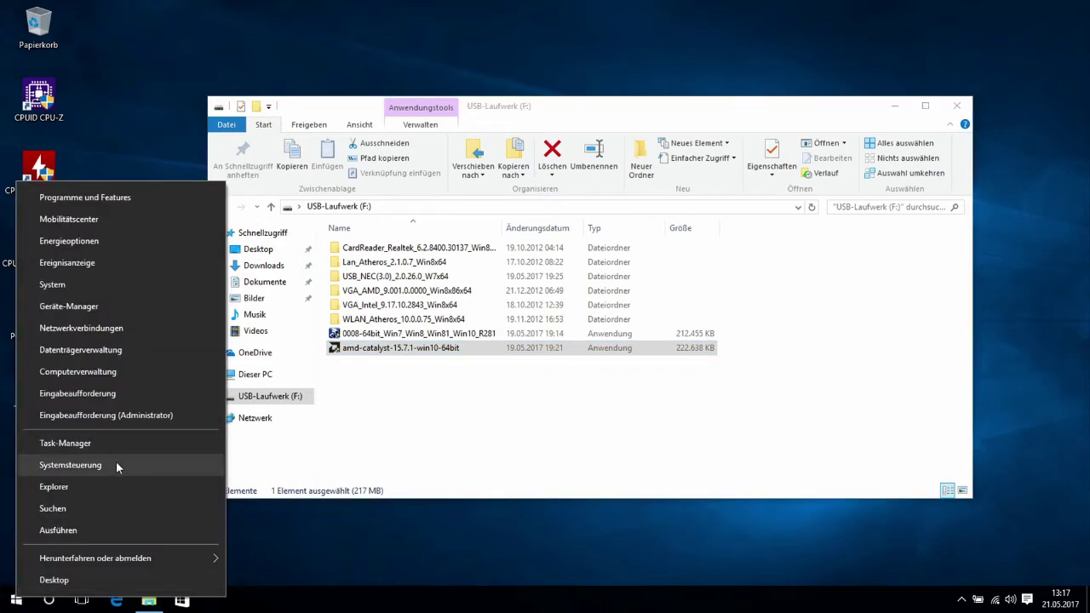
pyautogui.click(116, 466)
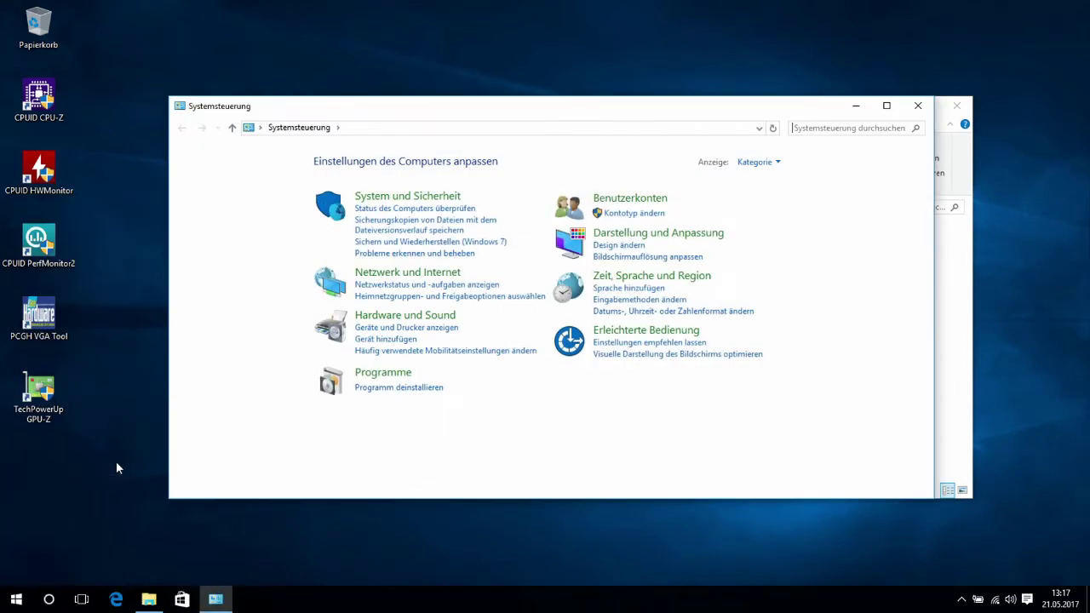
pyautogui.click(414, 389)
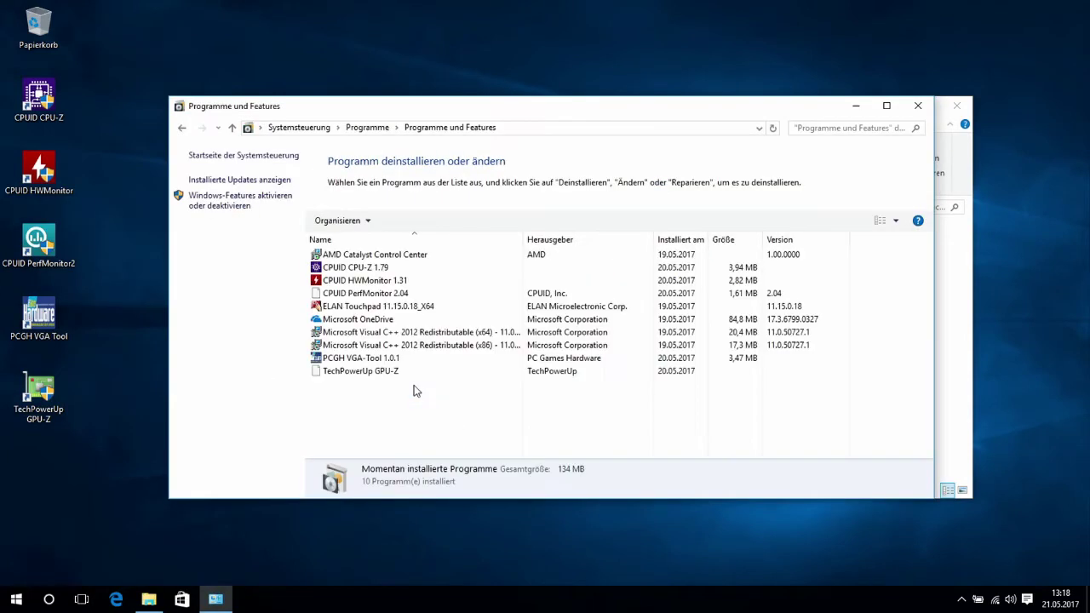
# Uninstall AMD Catalyst Control Center and close the list of installed programs.
pyautogui.click(399, 261)
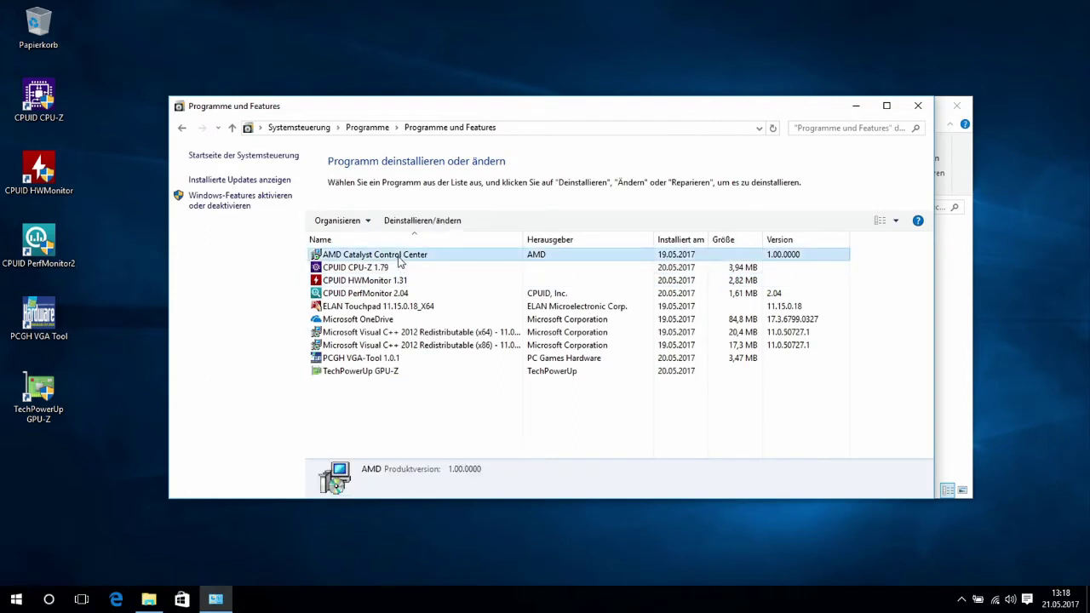
pyautogui.rightClick(400, 260)
pyautogui.click(429, 275)
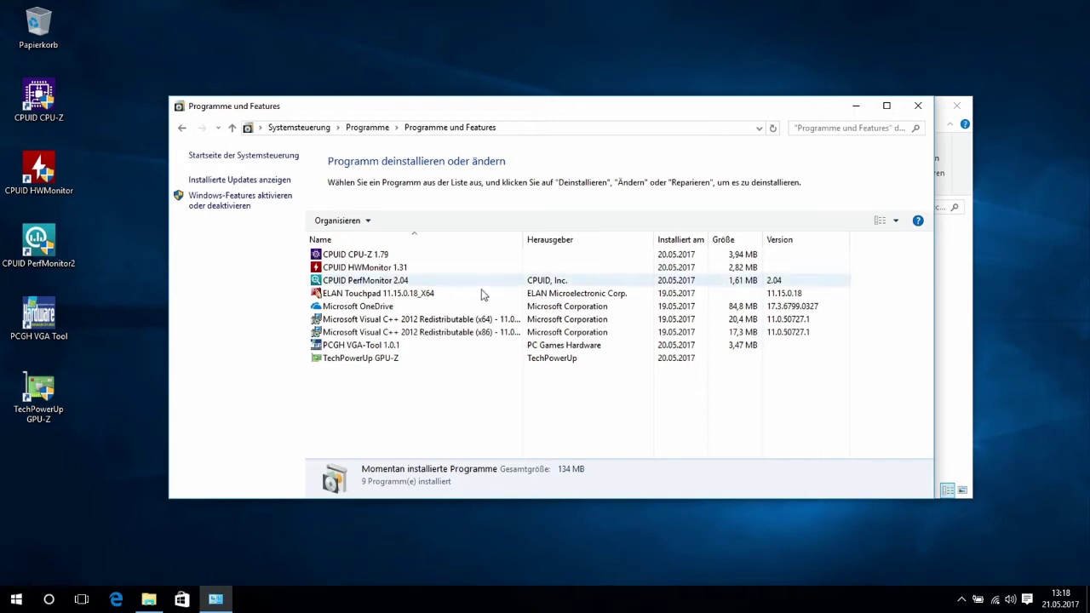
pyautogui.click(918, 107)
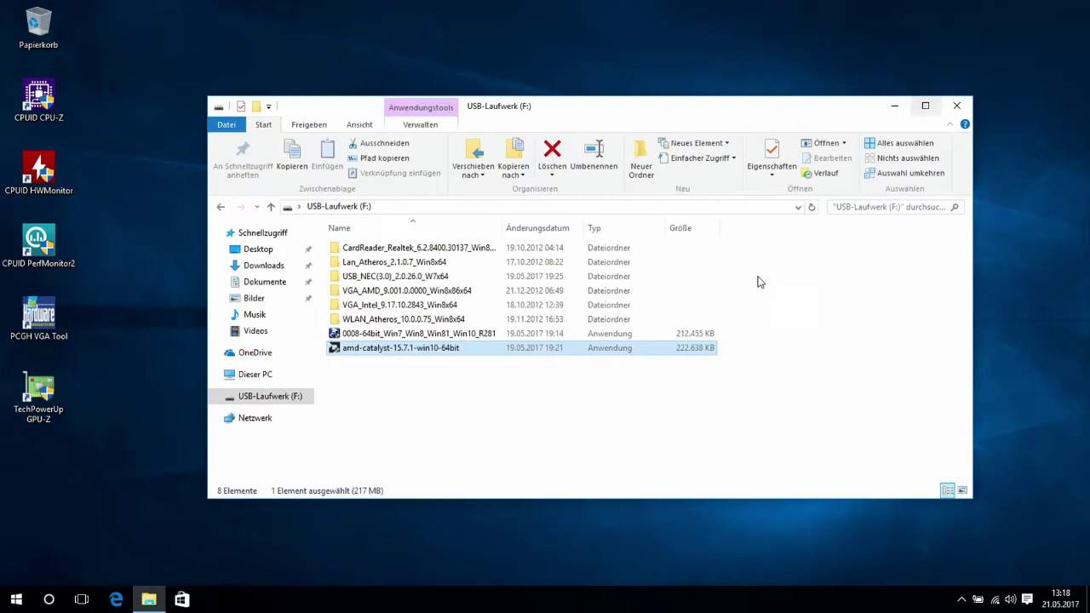
# Check the hidden notification-area icons and close the USB-Laufwerk (F:) window.
pyautogui.click(690, 420)
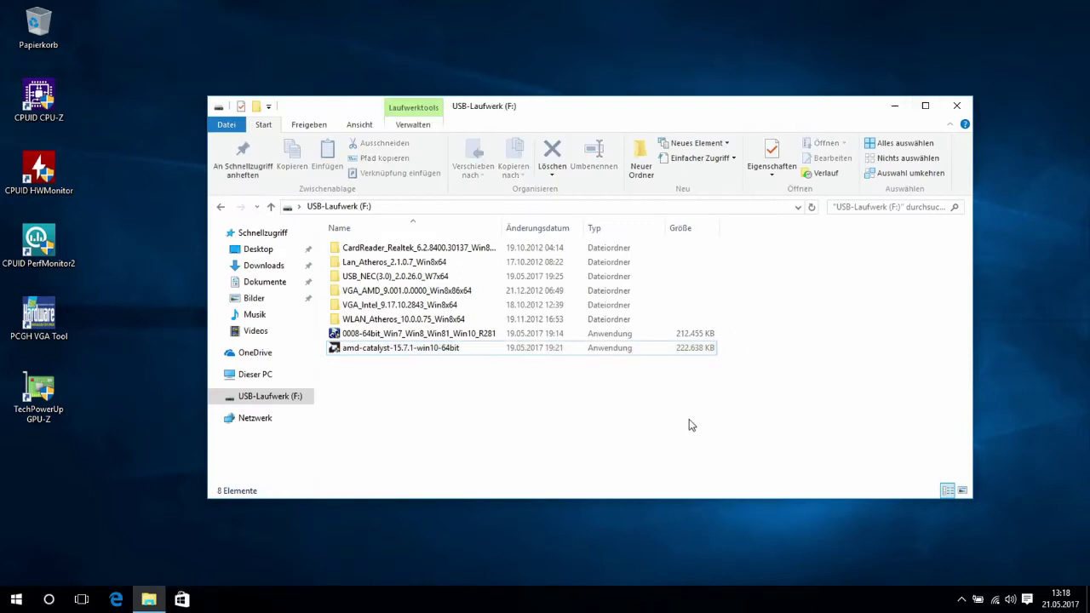
pyautogui.click(960, 601)
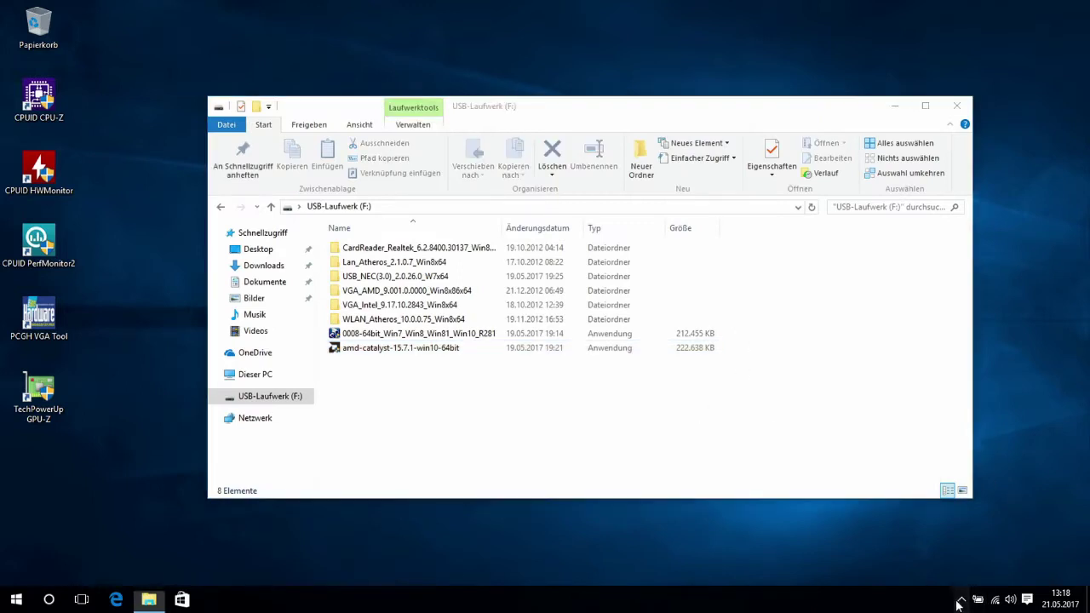
pyautogui.click(960, 601)
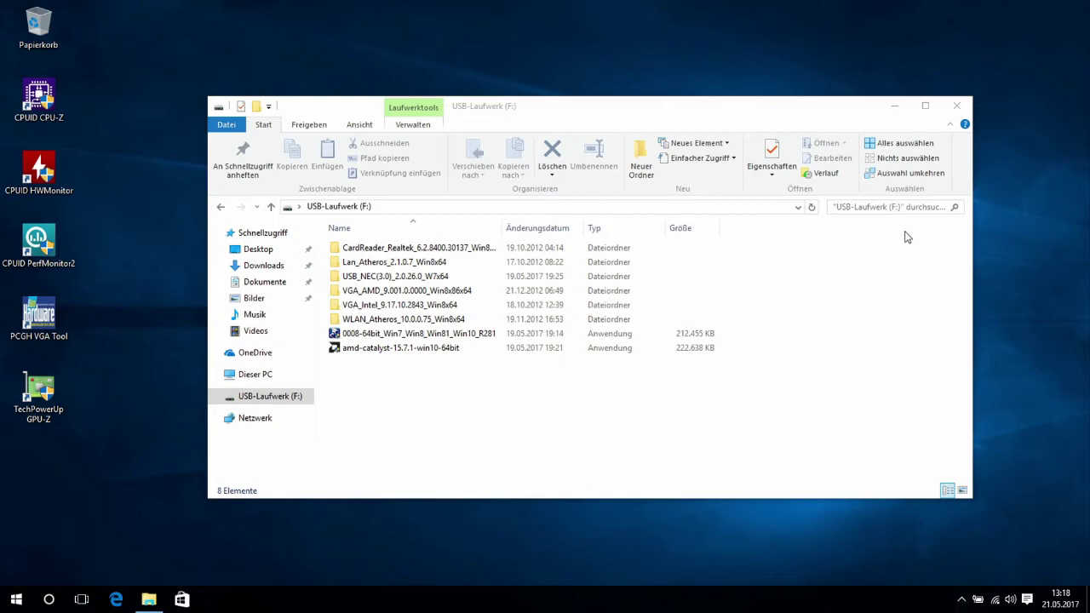
pyautogui.click(957, 108)
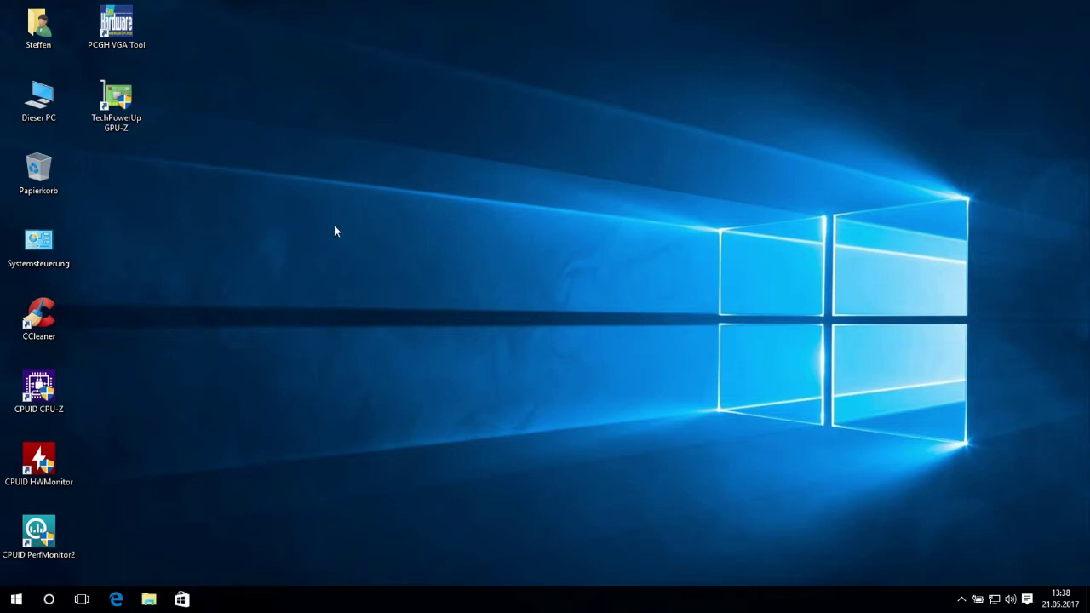
# Review the Control Panel's list of installed programs for AMD software and close it.
pyautogui.doubleClick(34, 245)
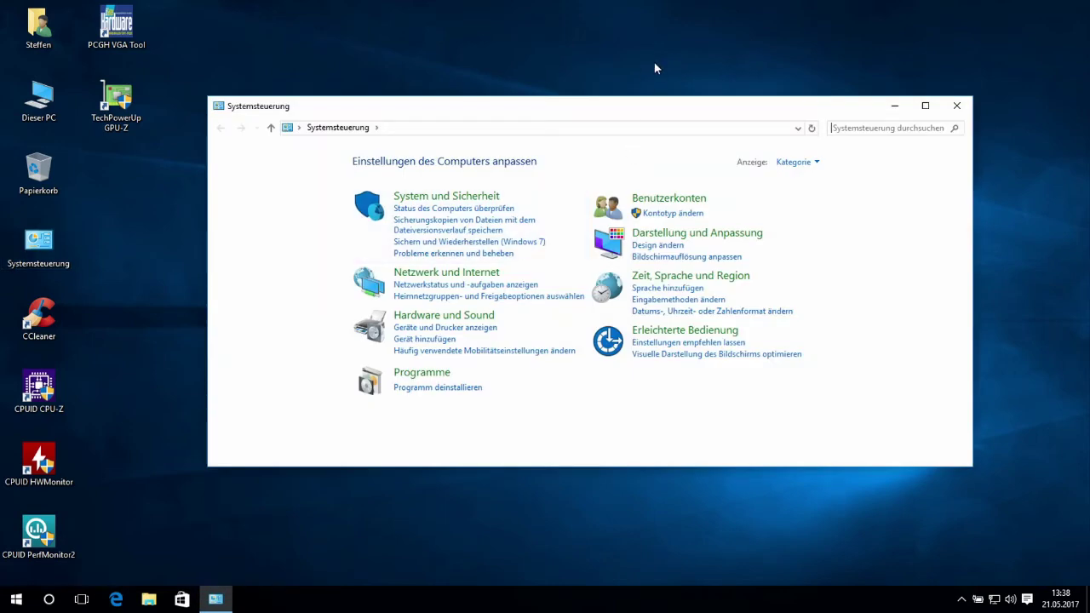
pyautogui.rightClick(654, 62)
pyautogui.click(603, 37)
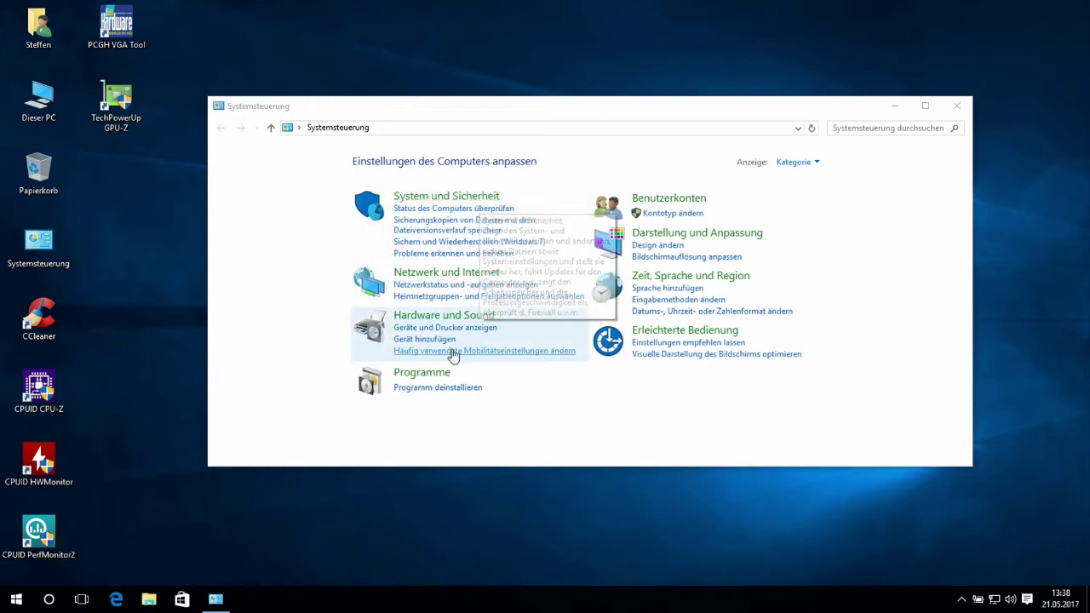
pyautogui.click(454, 390)
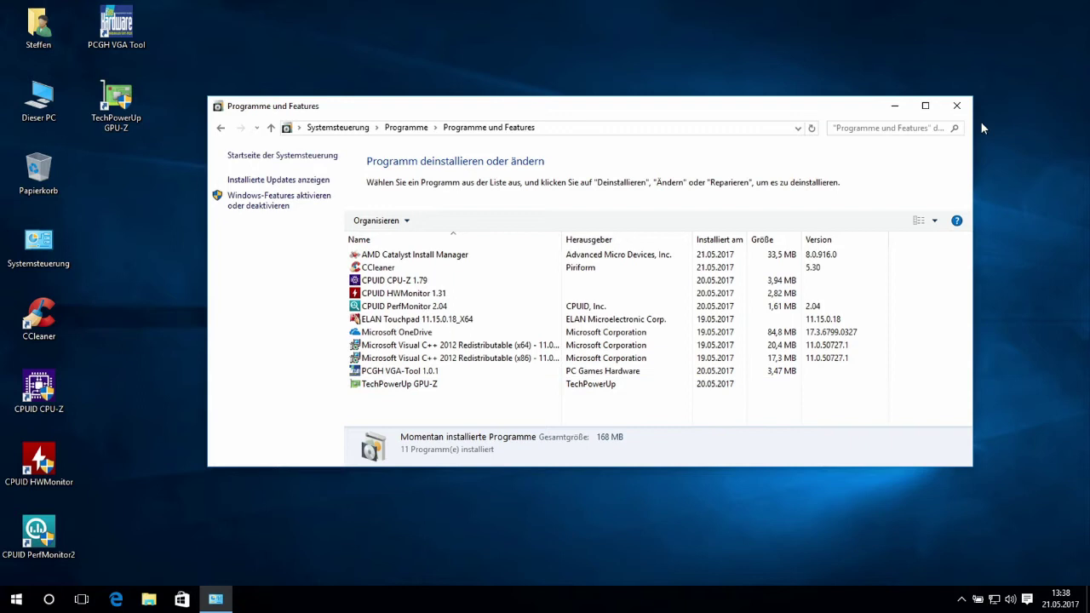
pyautogui.click(957, 106)
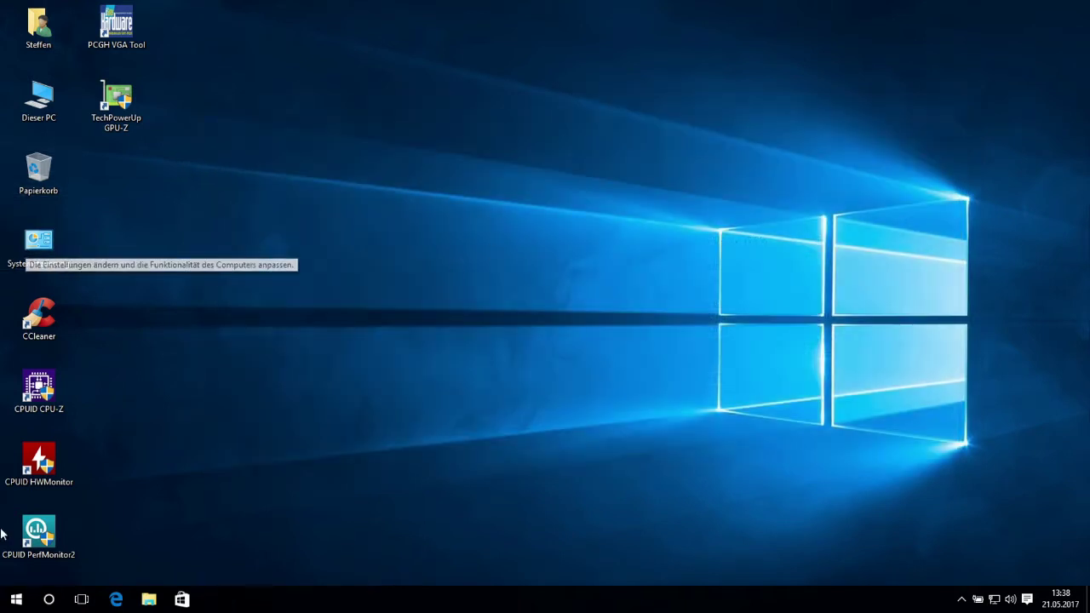
# Open the system properties of Dieser PC, examine the display adapters in Device Manager, and close both windows.
pyautogui.rightClick(44, 106)
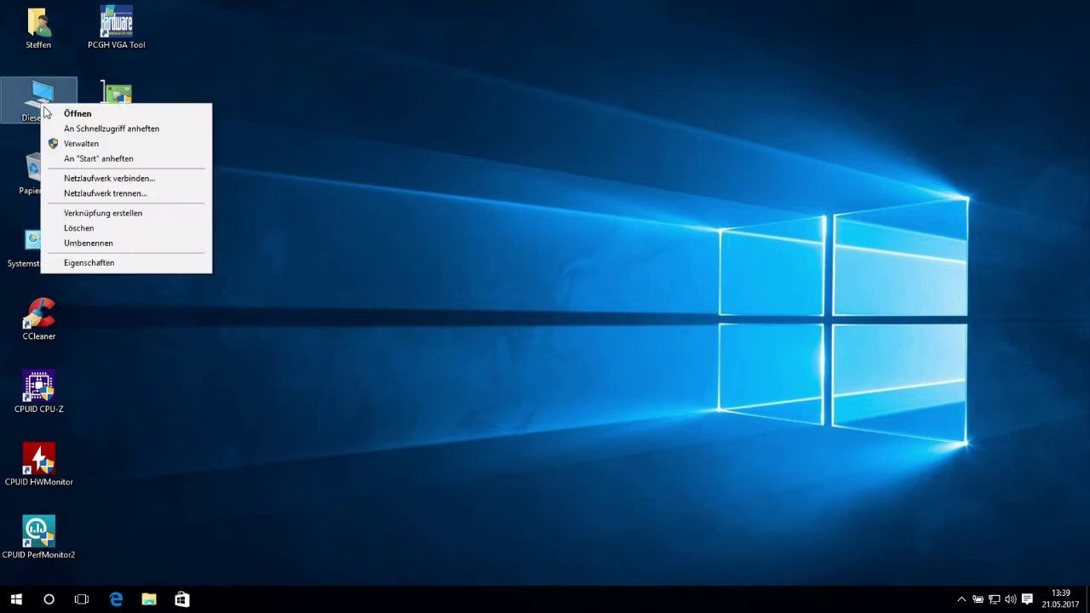
pyautogui.click(104, 263)
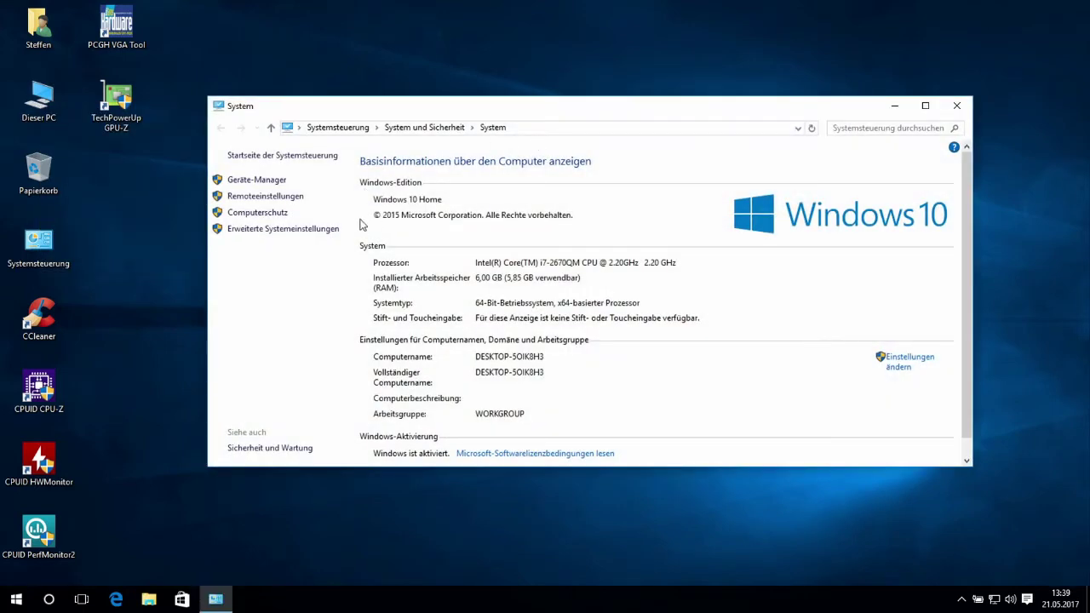
pyautogui.click(275, 181)
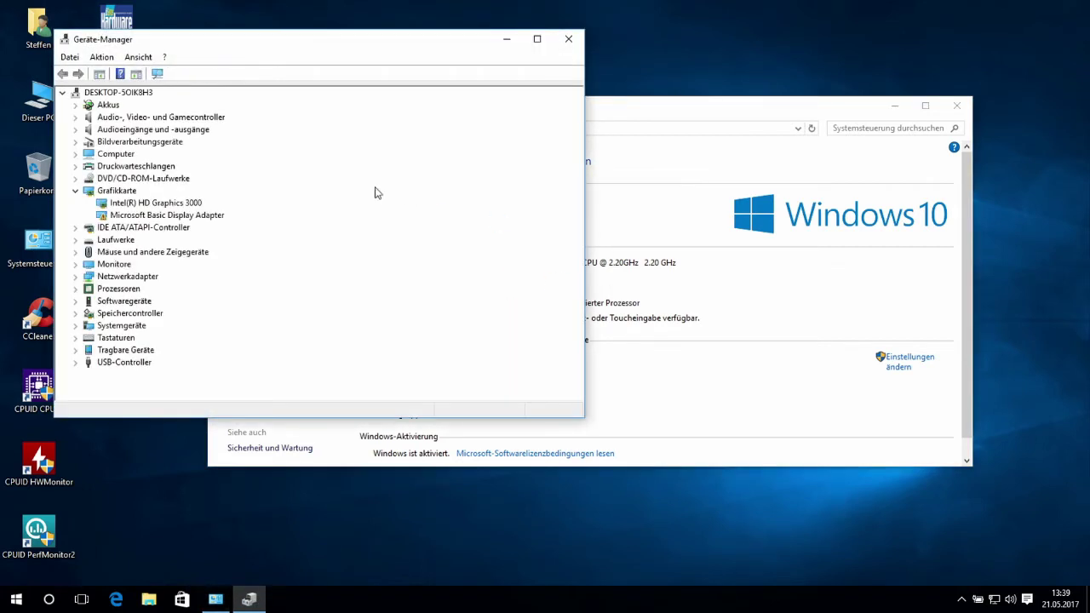
pyautogui.click(156, 218)
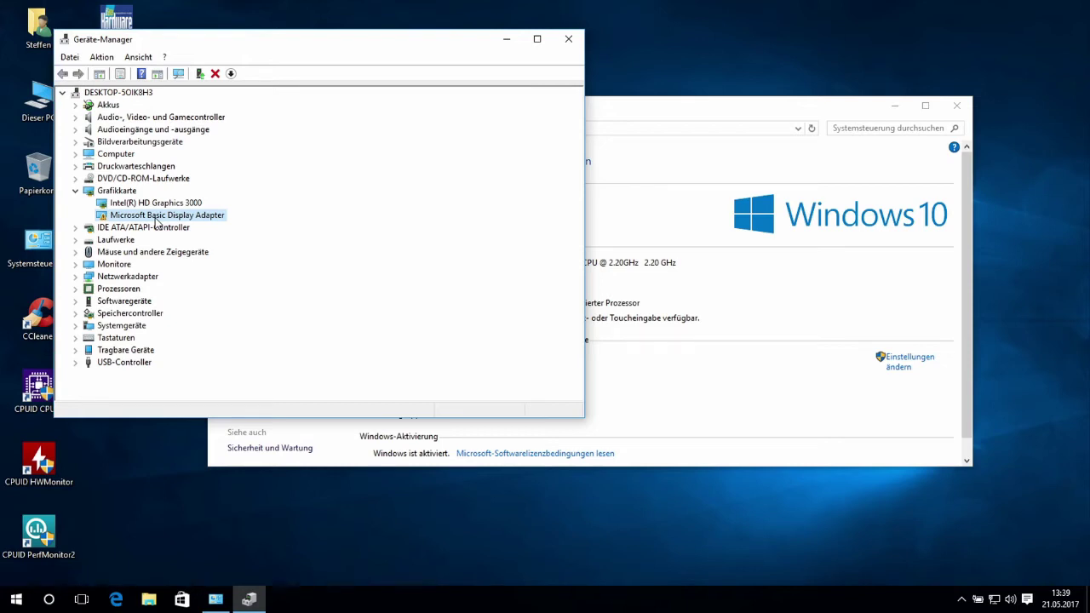
pyautogui.click(568, 38)
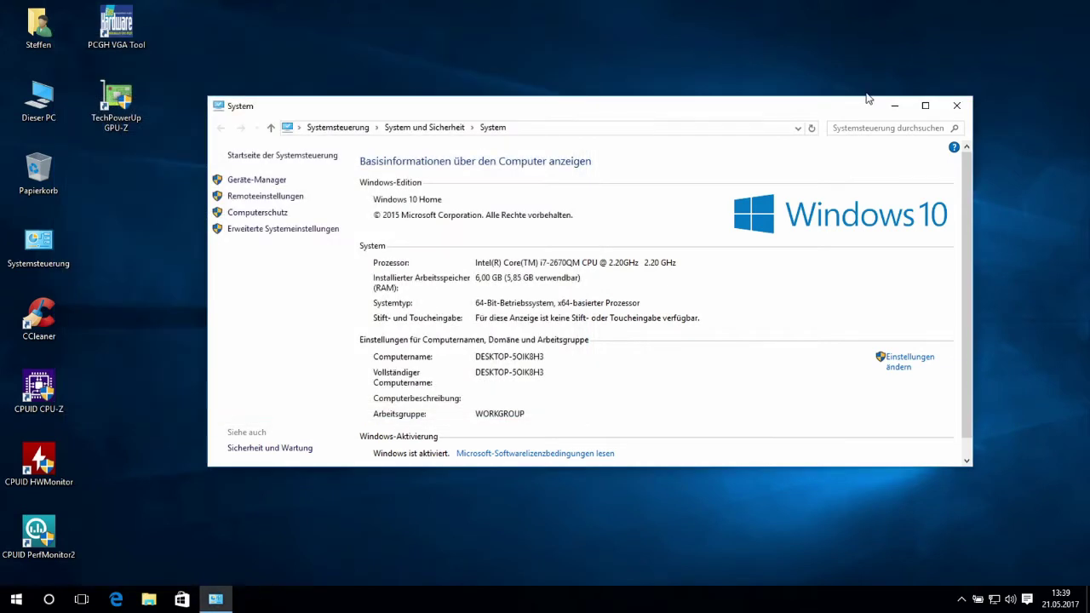
pyautogui.click(956, 107)
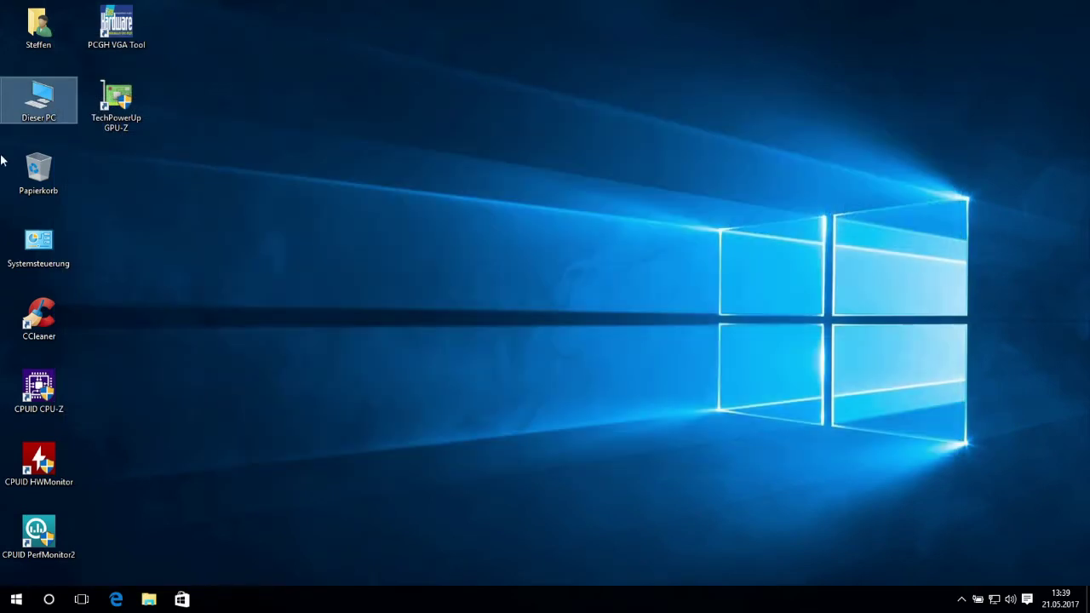
pyautogui.click(49, 27)
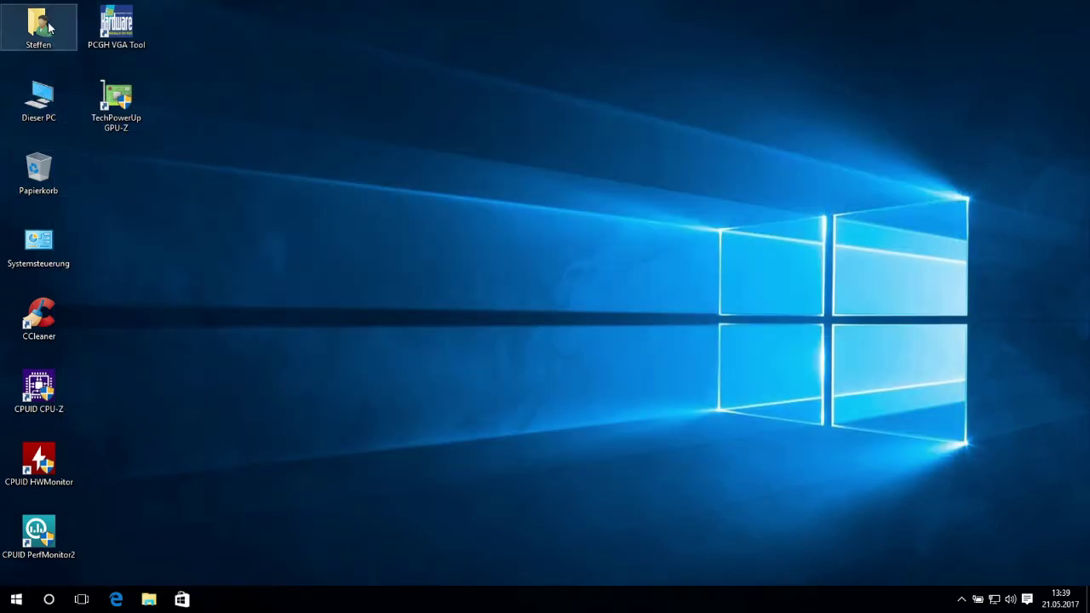
pyautogui.doubleClick(48, 27)
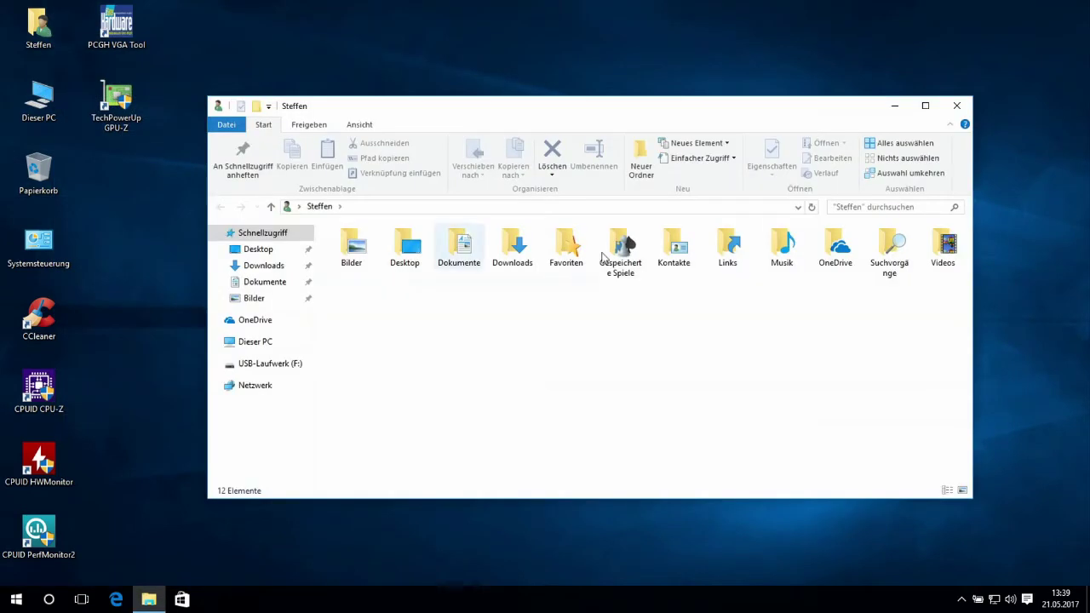
pyautogui.click(950, 114)
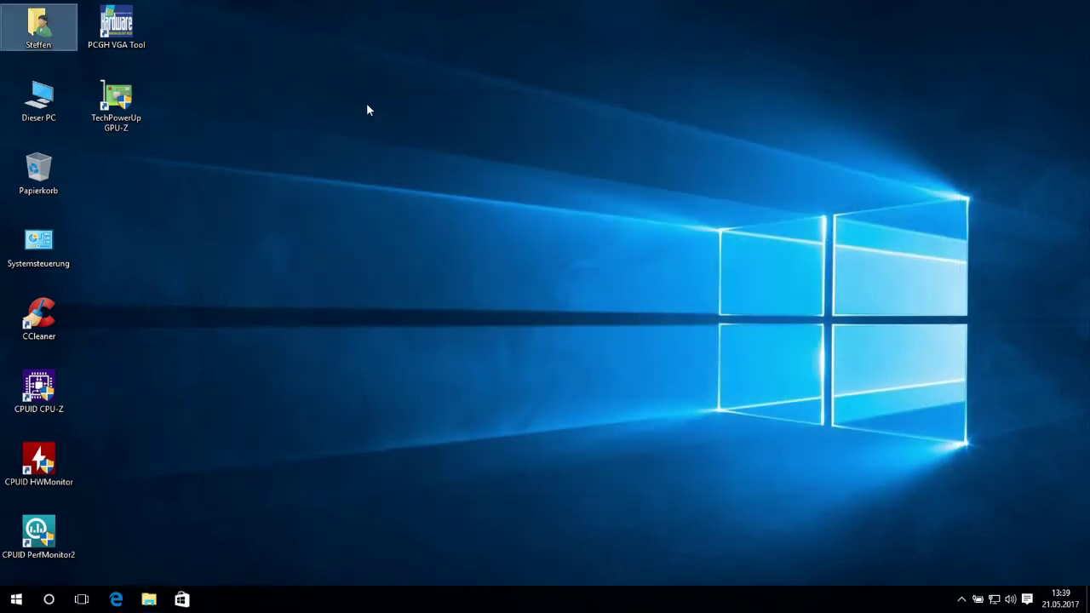
# Open USB-Laufwerk (F:) from Dieser PC, start the amd-catalyst-15.7.1-win10-64bit installer, and deny it permission to make changes.
pyautogui.doubleClick(44, 117)
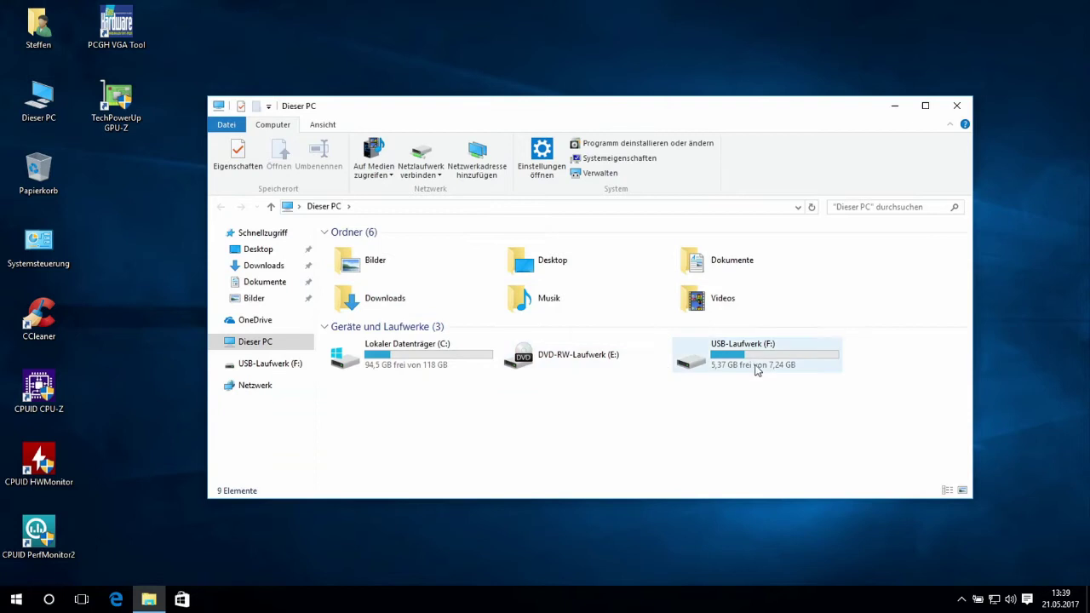
pyautogui.doubleClick(799, 376)
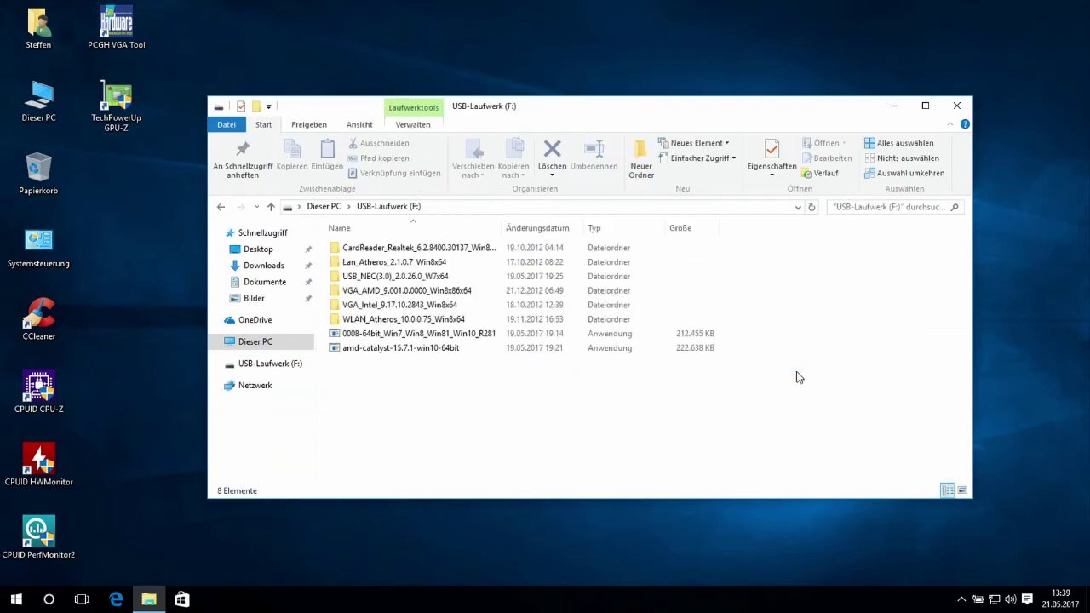
pyautogui.doubleClick(402, 349)
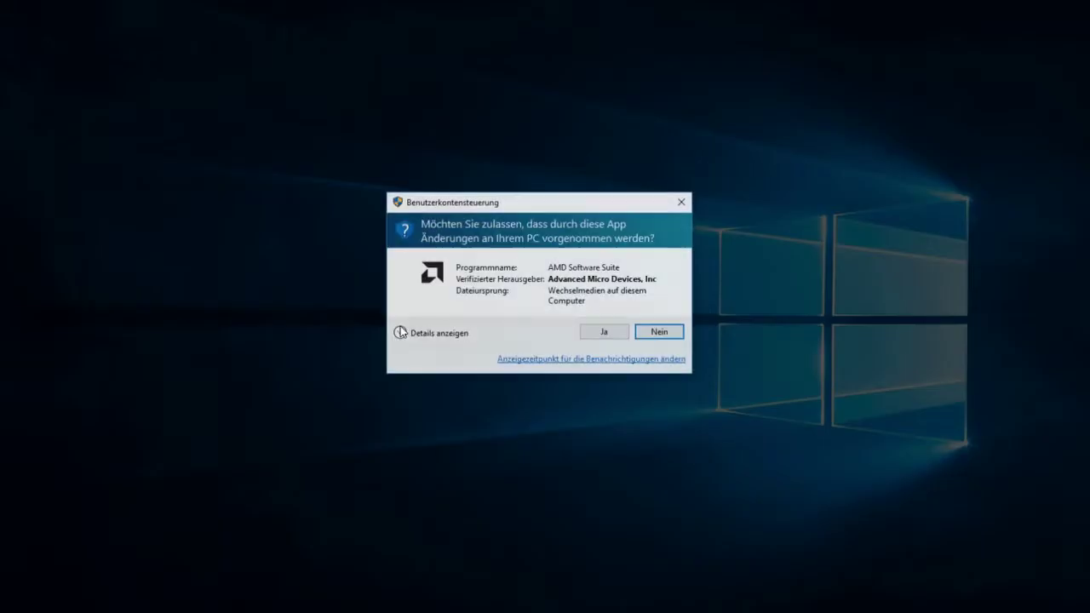
pyautogui.click(659, 333)
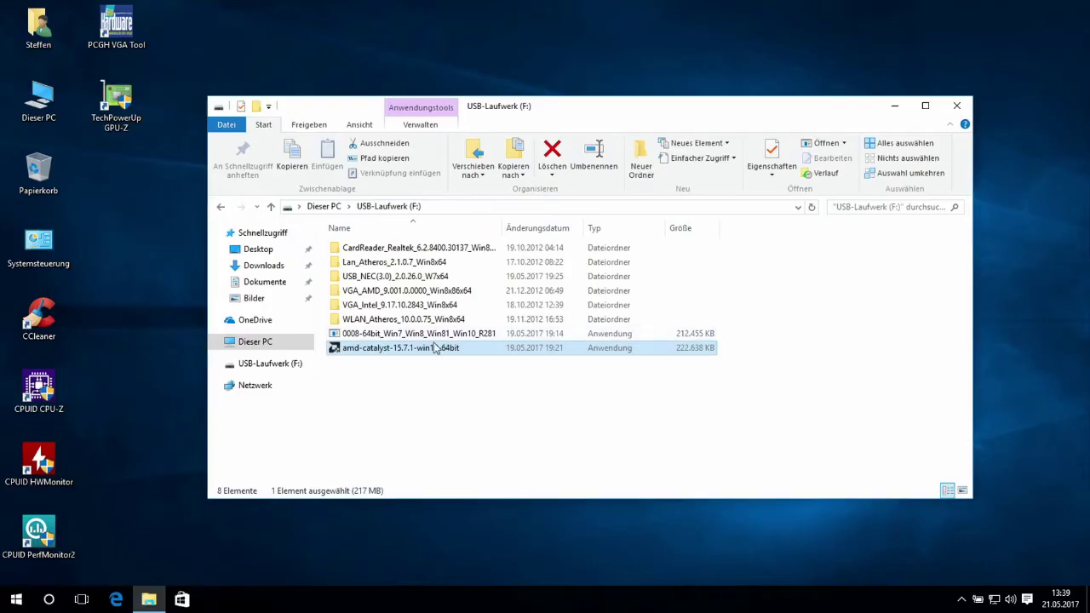
# Launch Setup from the VGA_AMD_9.001.0.0000_Win8x86x64 folder and allow it to make changes to the PC.
pyautogui.doubleClick(410, 292)
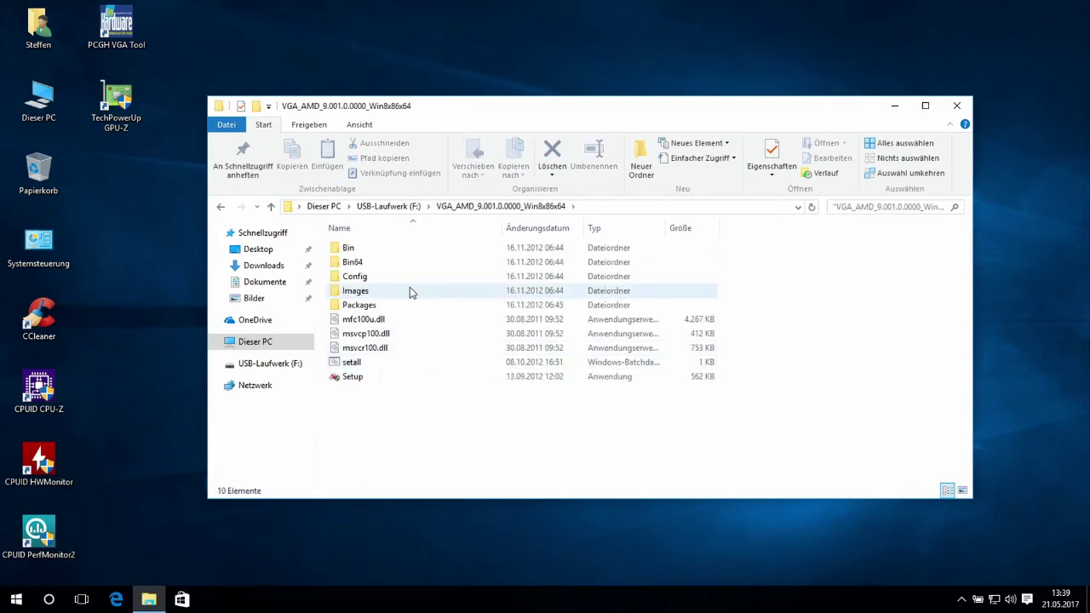
pyautogui.doubleClick(354, 375)
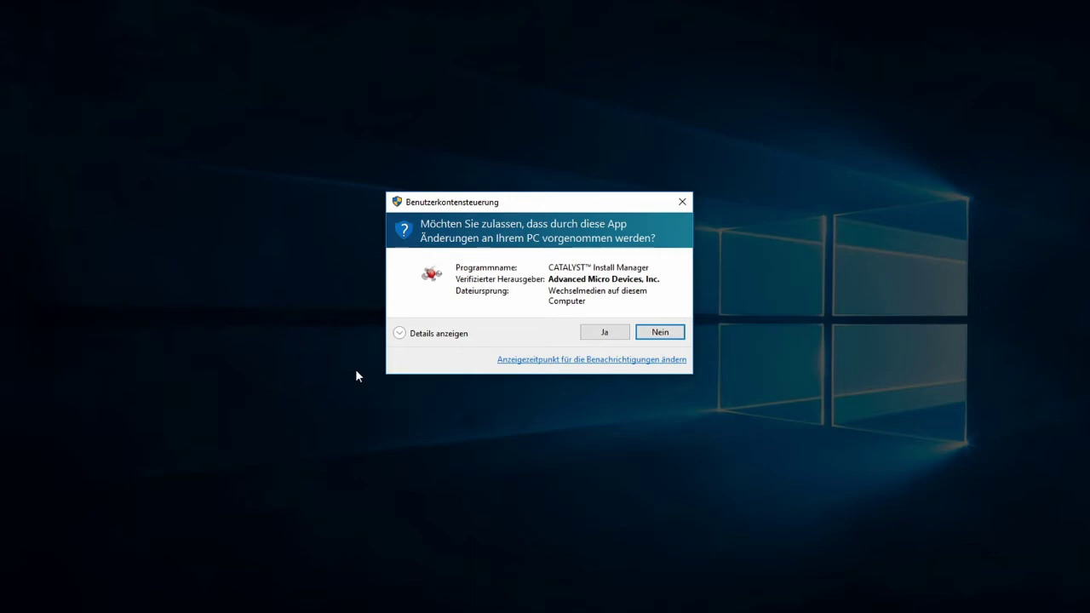
pyautogui.press('Left')
pyautogui.press('Return')
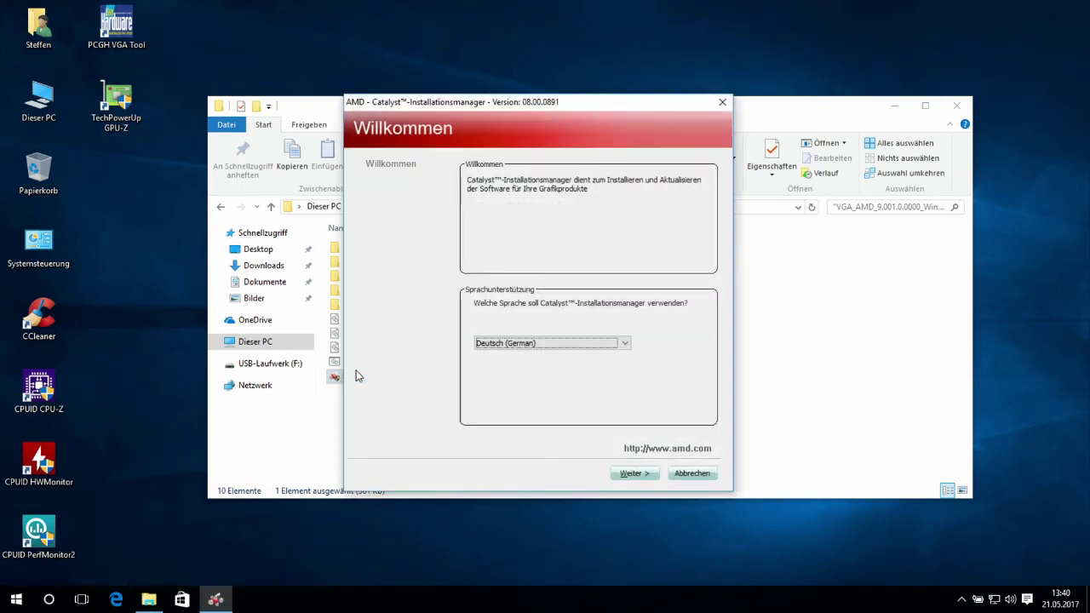
# Install the AMD Catalyst software with Deutsch (German) as the installer language, finish the installation, and close the driver folder.
pyautogui.click(634, 474)
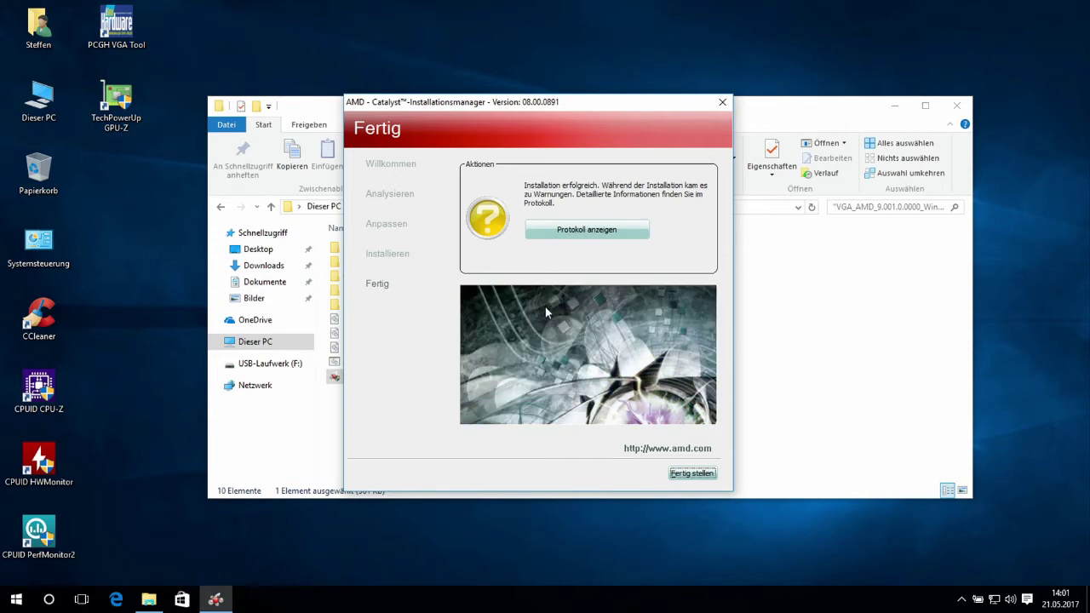
pyautogui.click(690, 473)
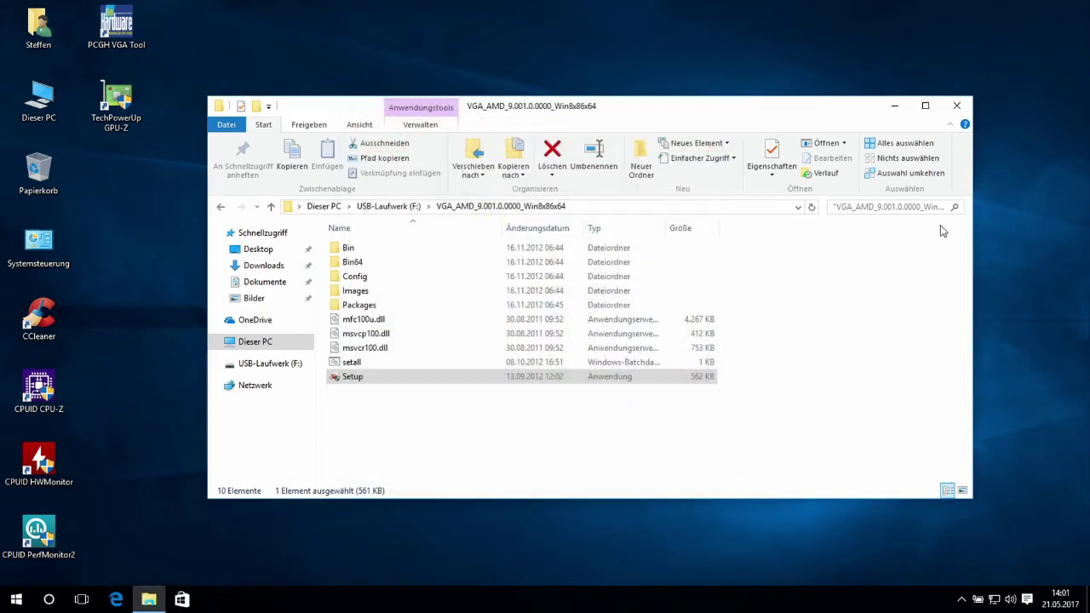
pyautogui.click(956, 106)
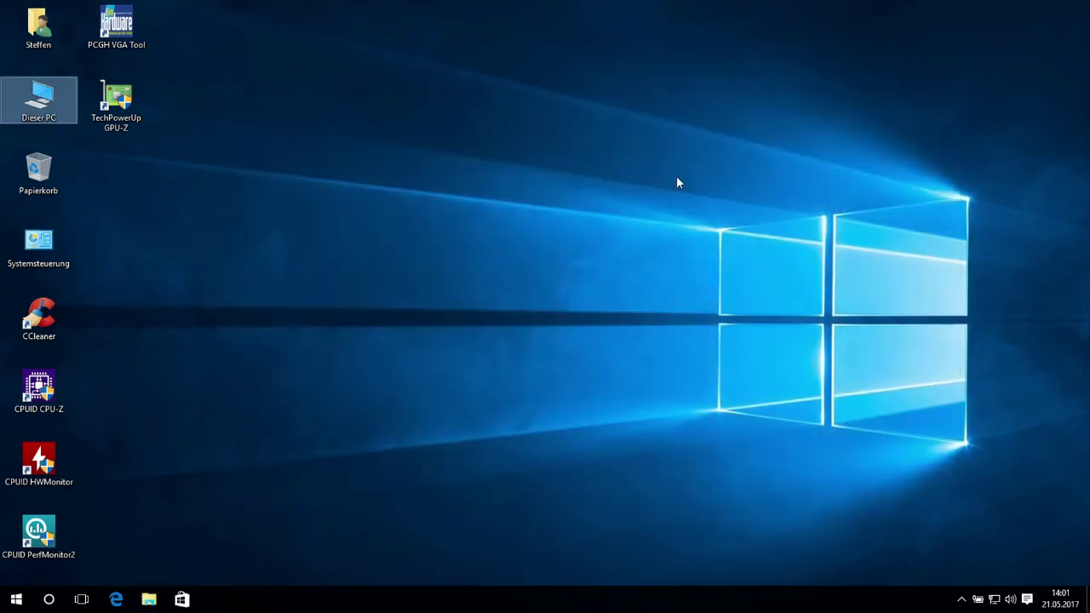
# Check the desktop and Start menu options, and try to launch AMD Catalyst Control Center.
pyautogui.rightClick(503, 259)
pyautogui.click(469, 213)
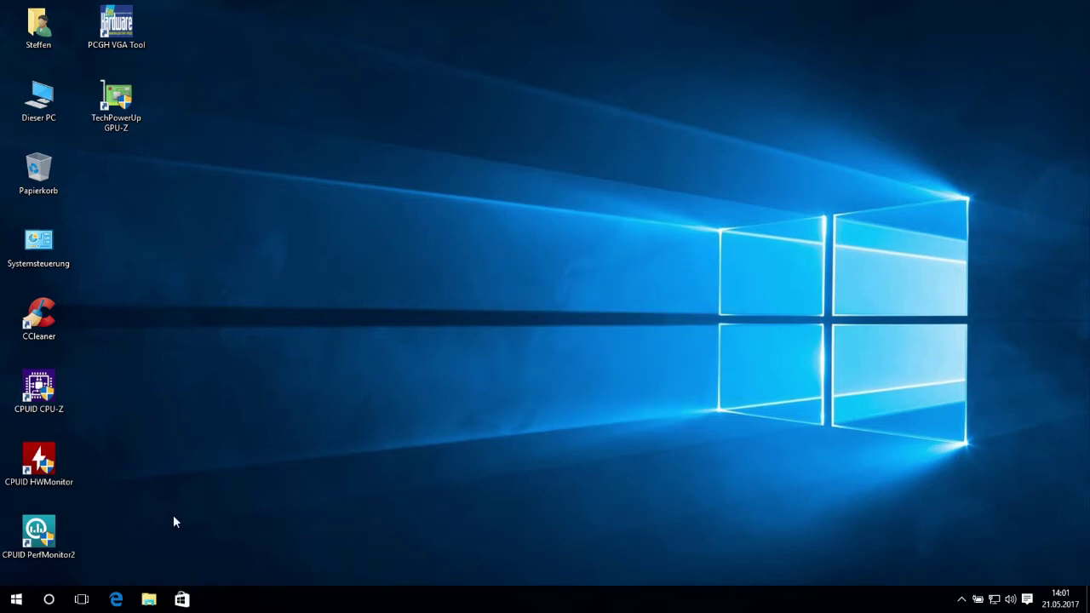
pyautogui.click(14, 596)
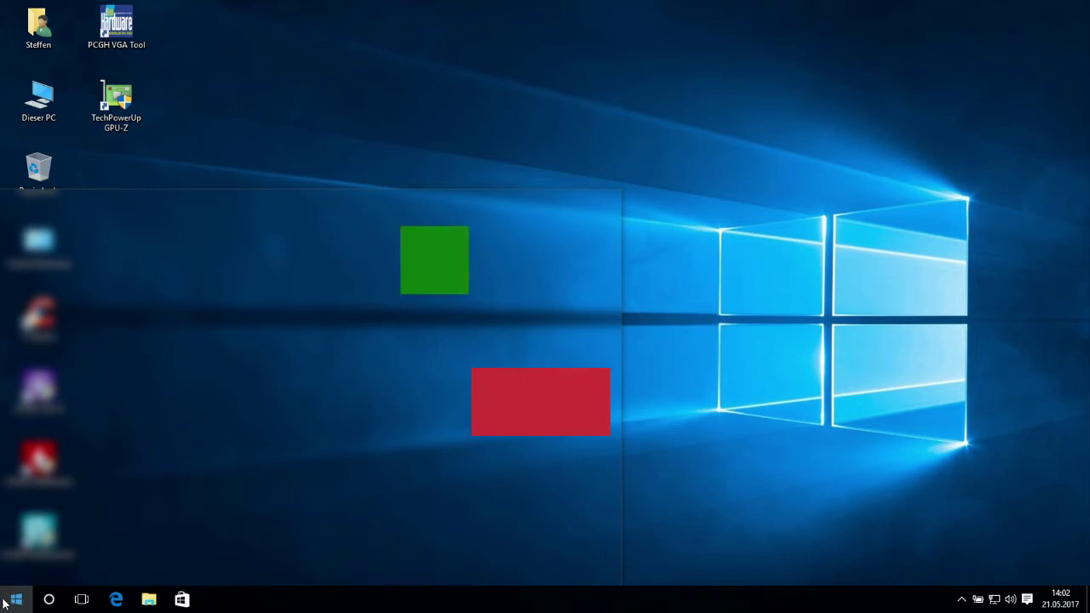
pyautogui.click(6, 602)
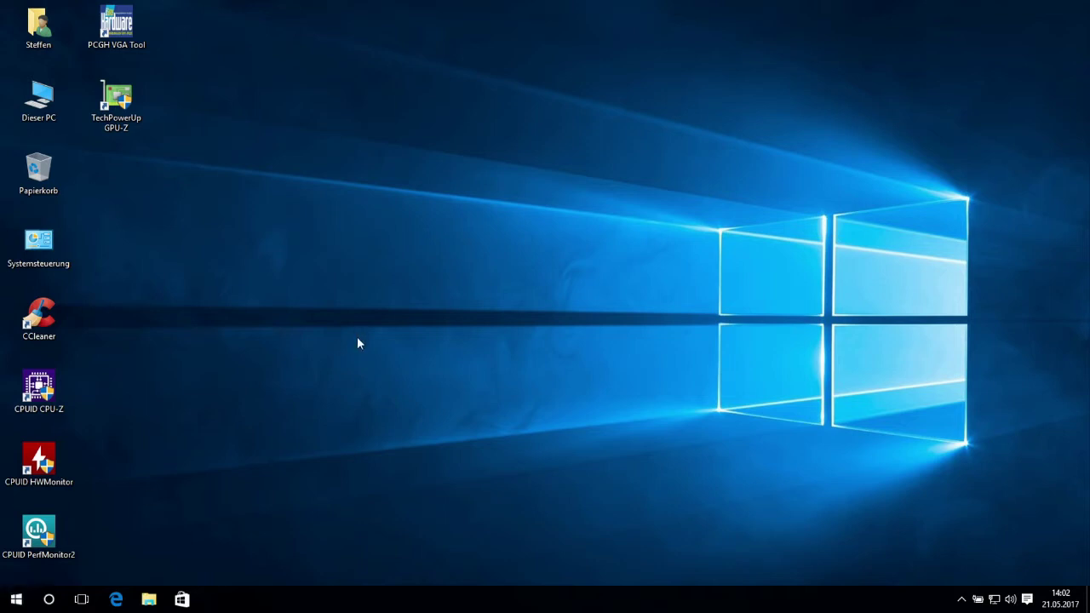
pyautogui.rightClick(567, 315)
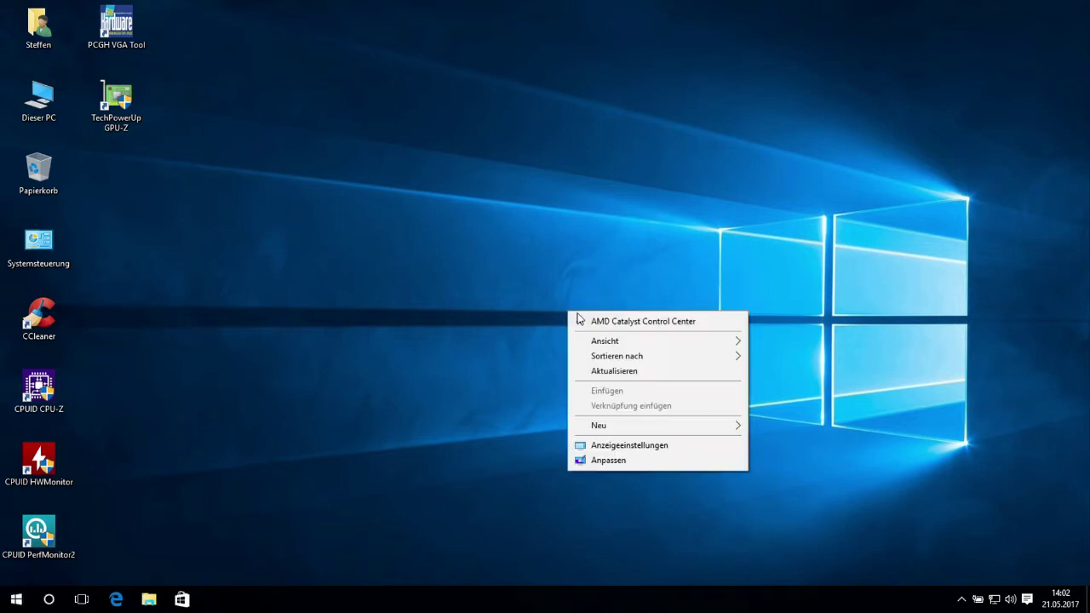
pyautogui.click(595, 321)
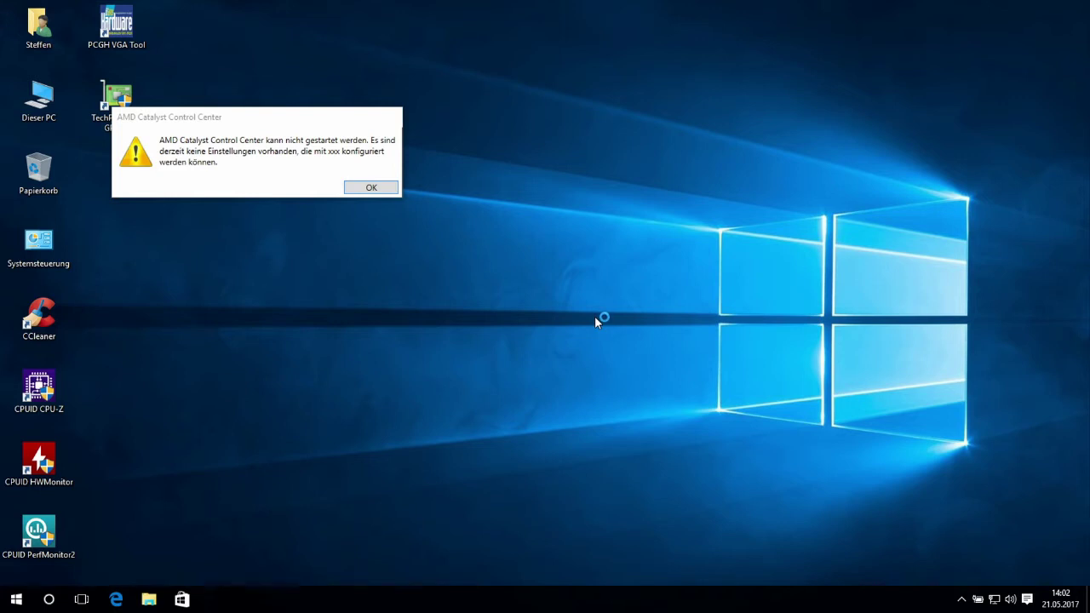
# Dismiss the AMD Catalyst Control Center warning and restart Windows.
pyautogui.click(372, 187)
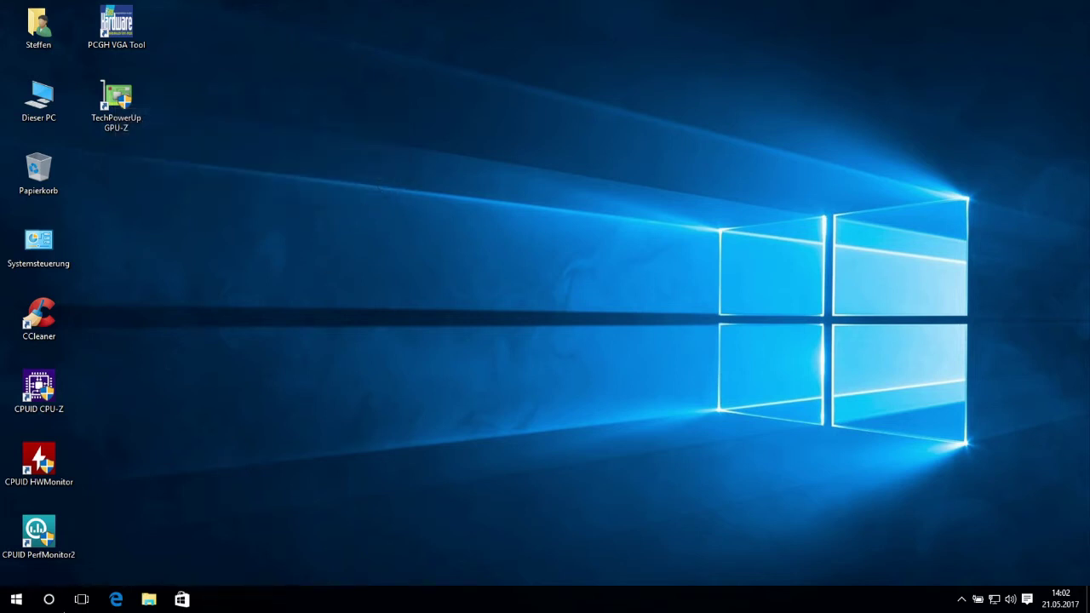
pyautogui.click(13, 603)
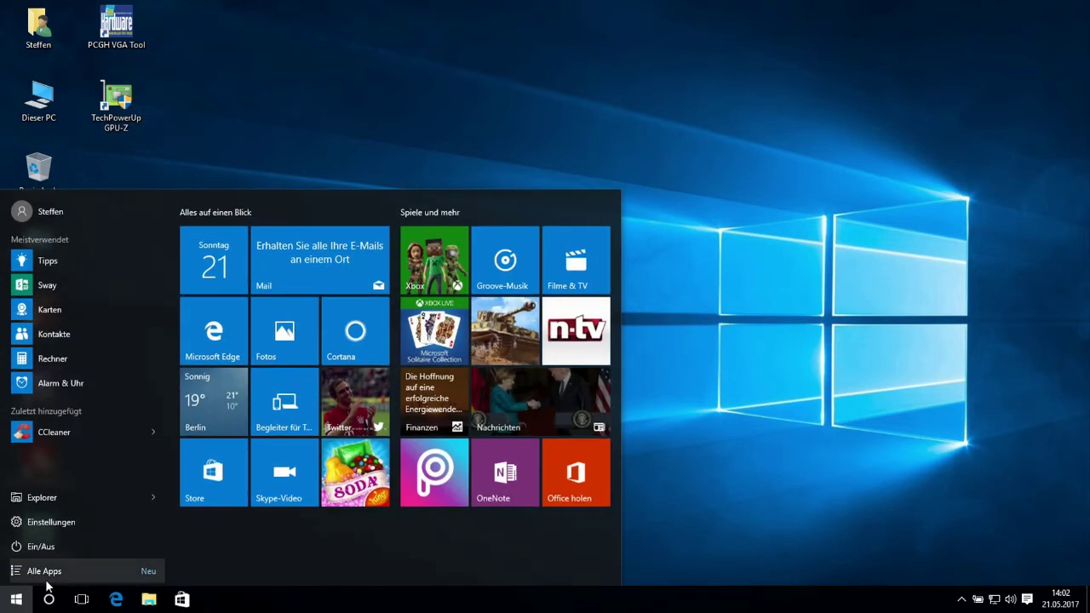
pyautogui.click(56, 545)
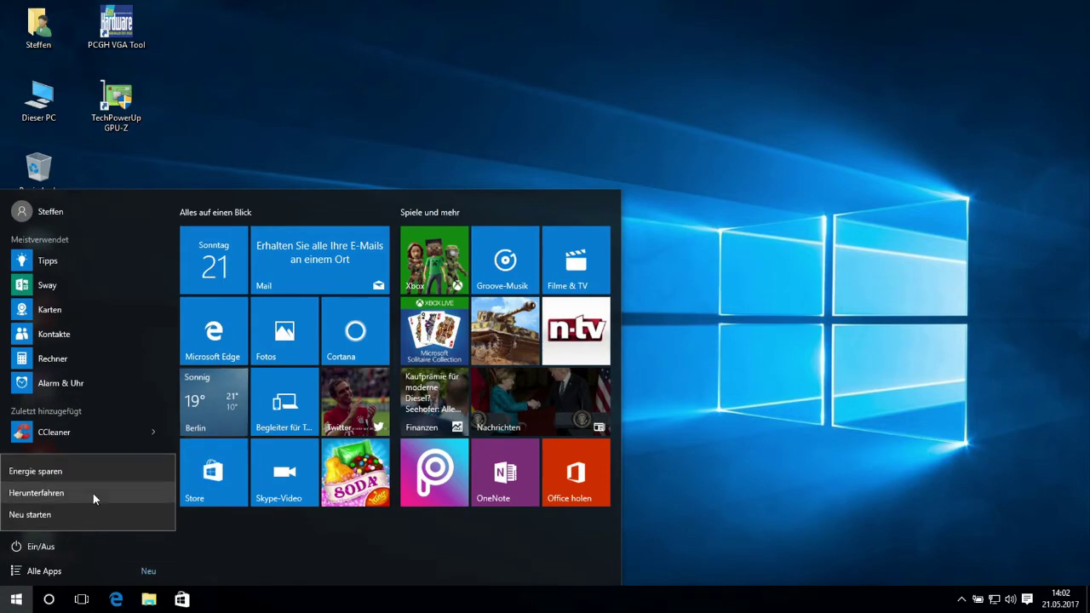
pyautogui.click(65, 515)
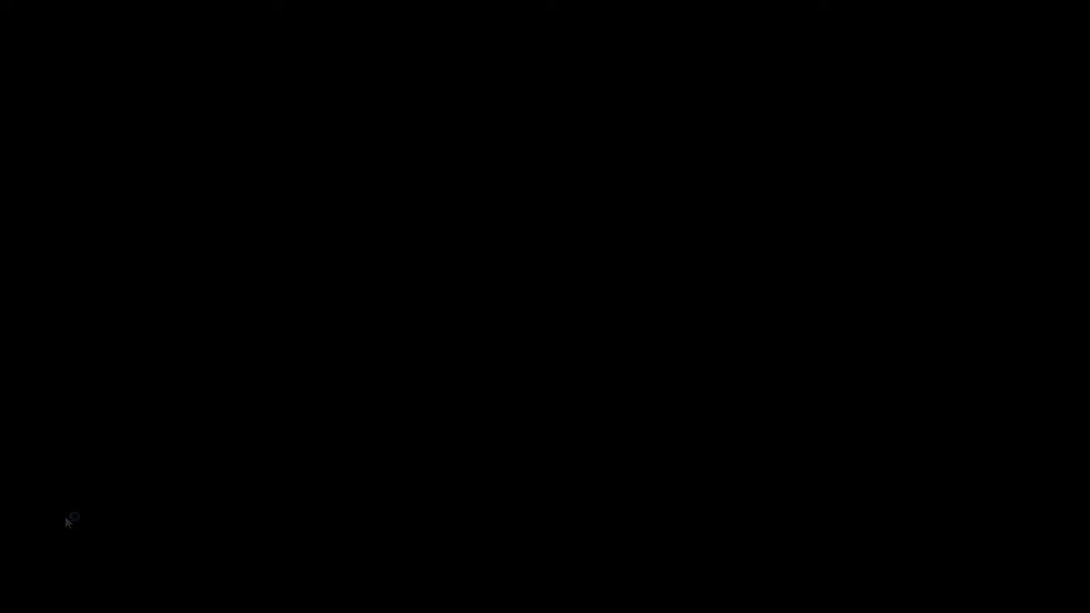
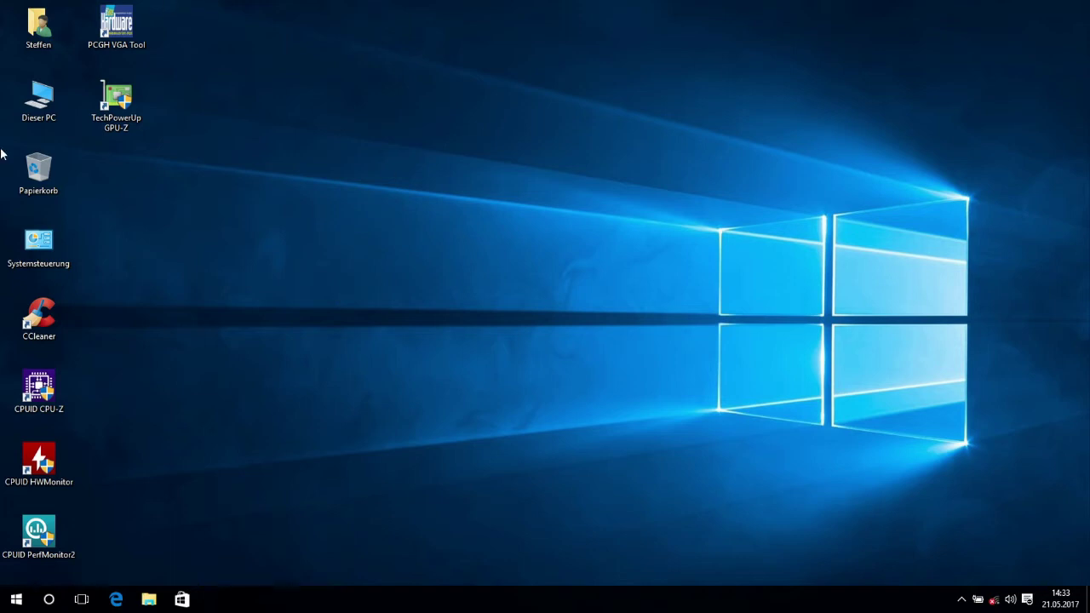
# Open the Geräte-Manager from the system properties of Dieser PC and expand the Grafikkarte category.
pyautogui.rightClick(44, 109)
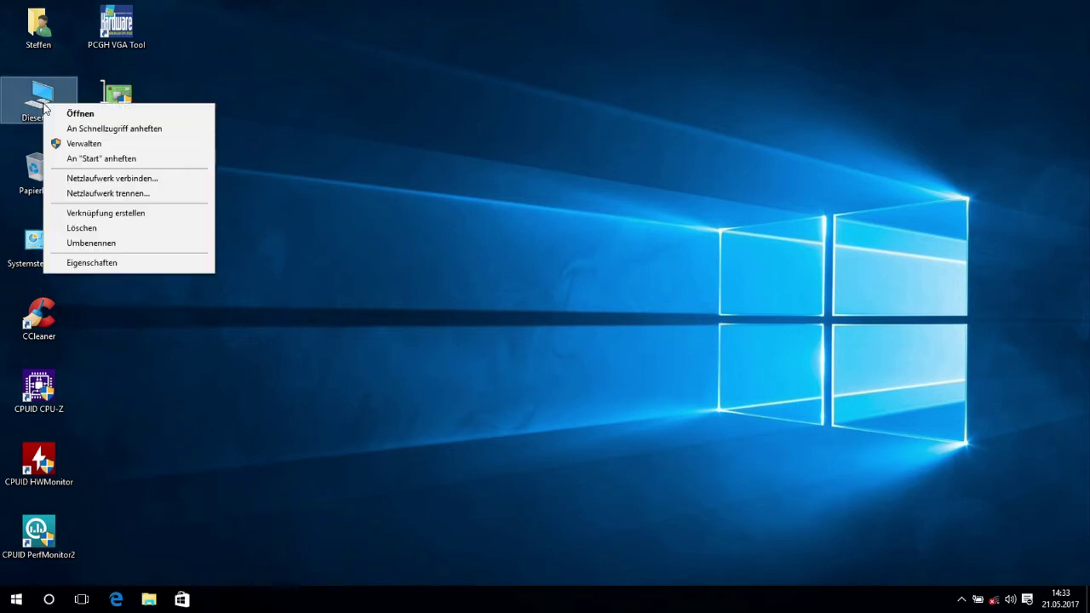
pyautogui.click(132, 264)
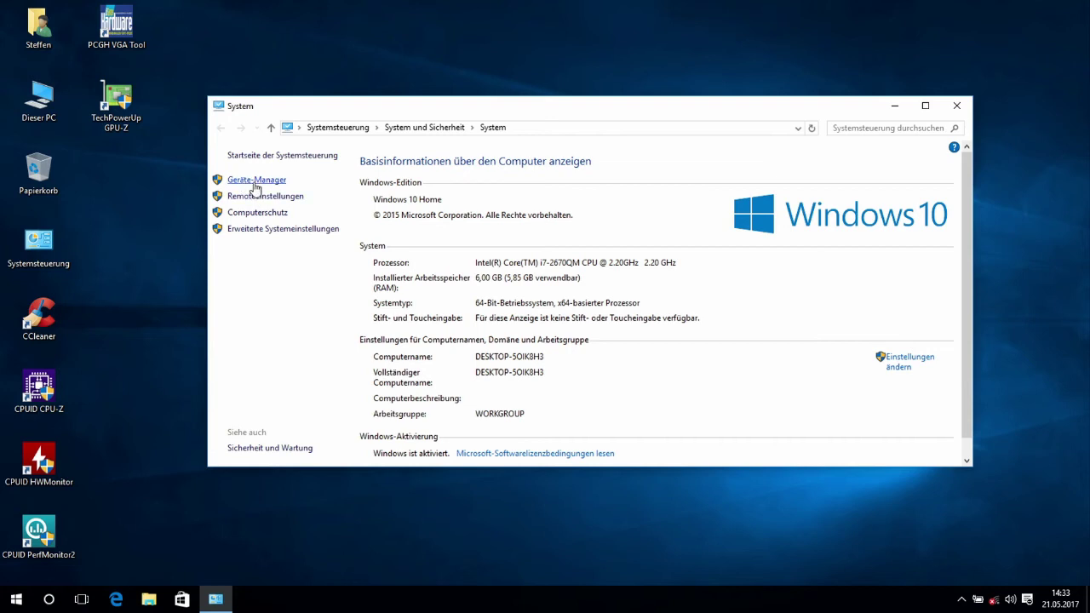
pyautogui.click(254, 180)
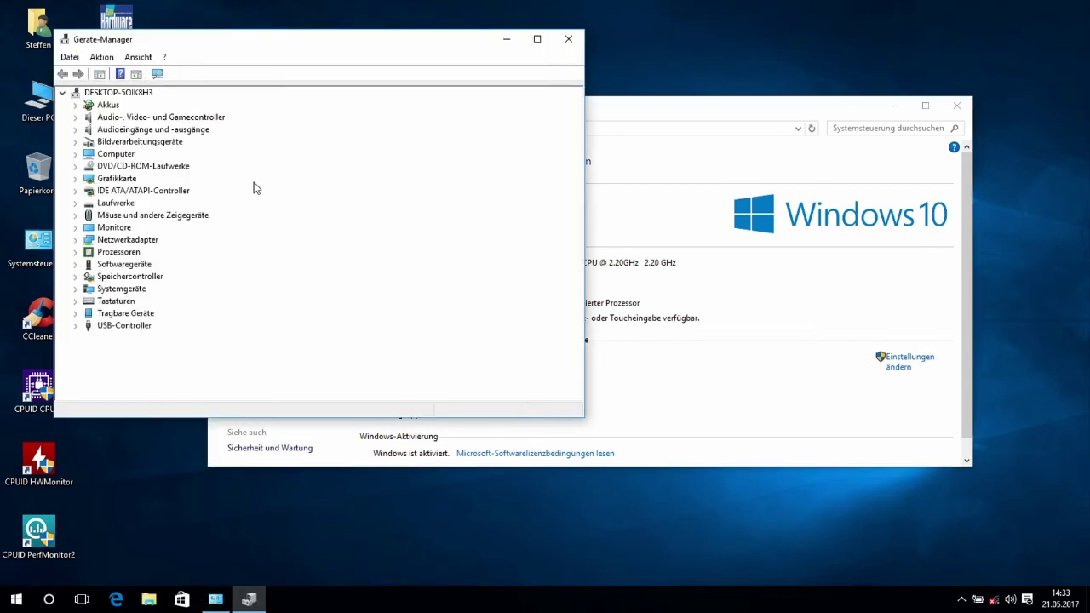
pyautogui.click(76, 179)
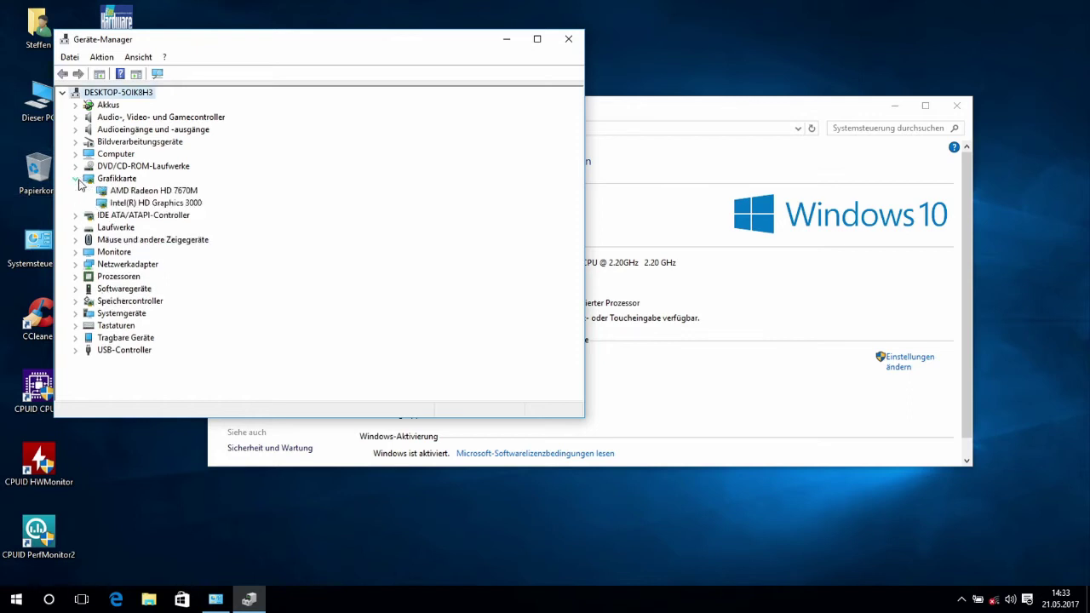
# Open the properties of the AMD Radeon HD 7670M and examine its driver provider, date and version.
pyautogui.click(160, 194)
pyautogui.rightClick(160, 194)
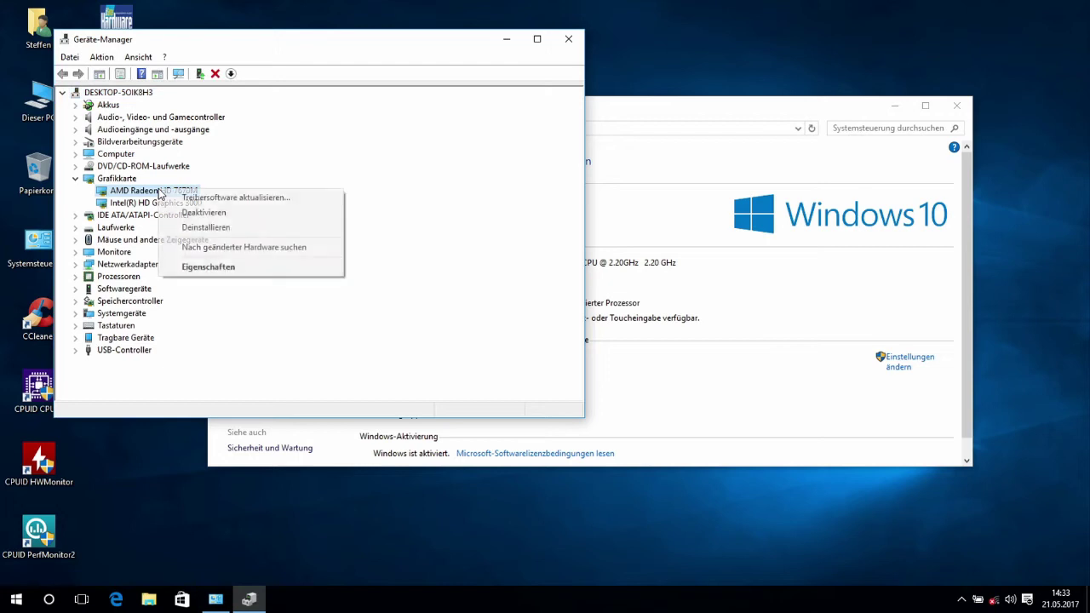
pyautogui.click(253, 265)
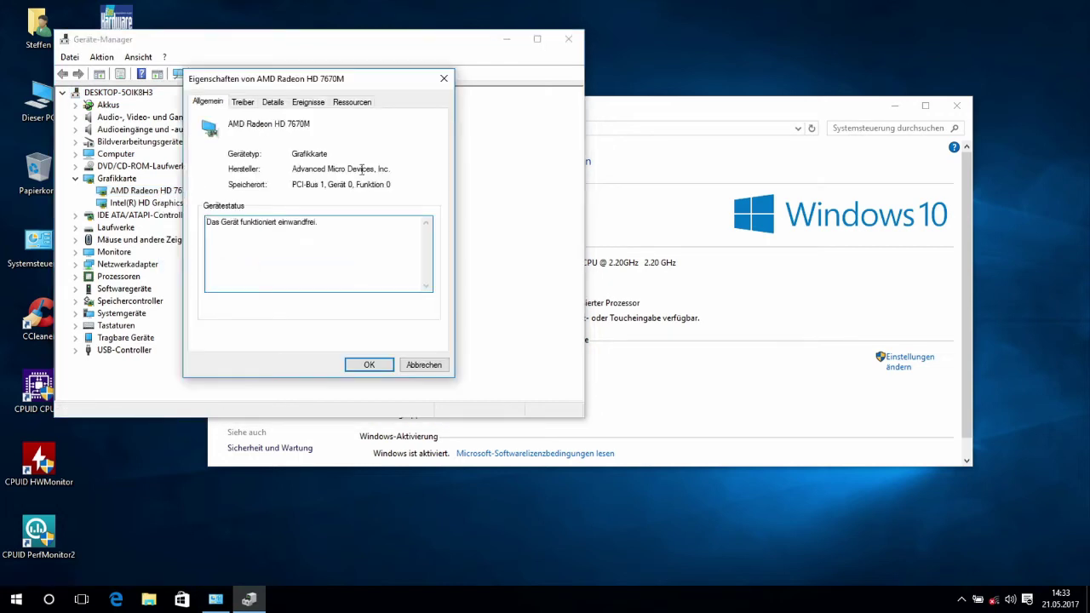
pyautogui.click(246, 104)
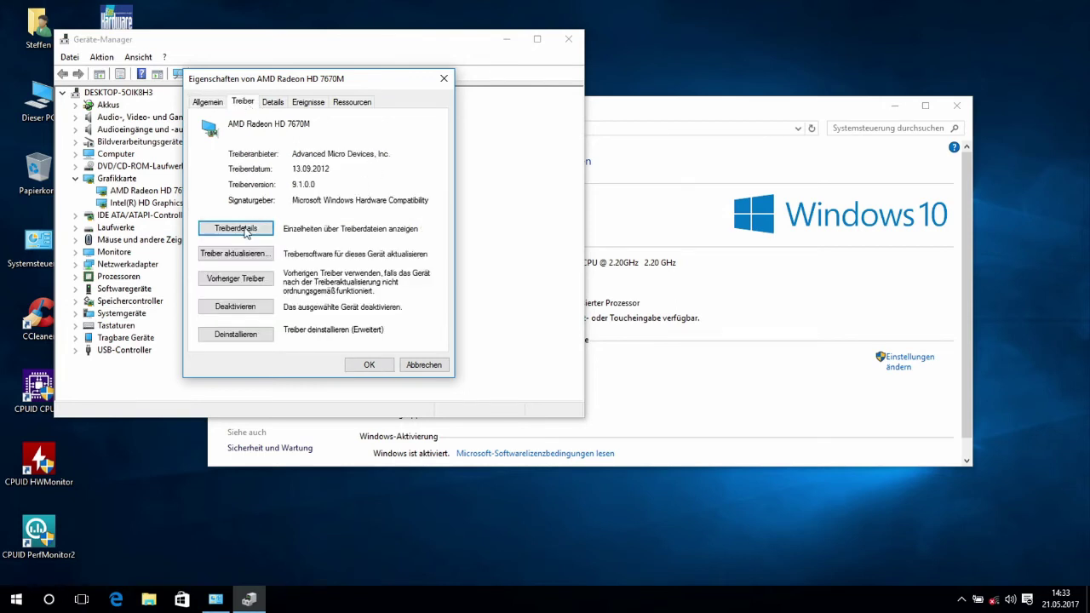
# Examine the list of driver files for the AMD Radeon HD 7670M, and close the device dialogs, Geräte-Manager and System window.
pyautogui.click(243, 230)
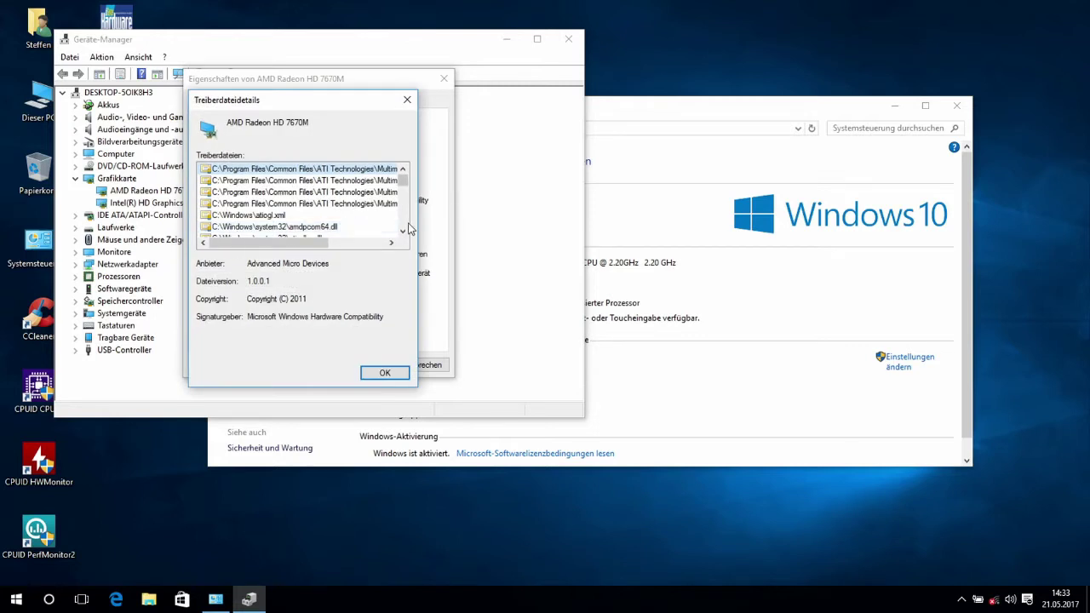
pyautogui.click(403, 232)
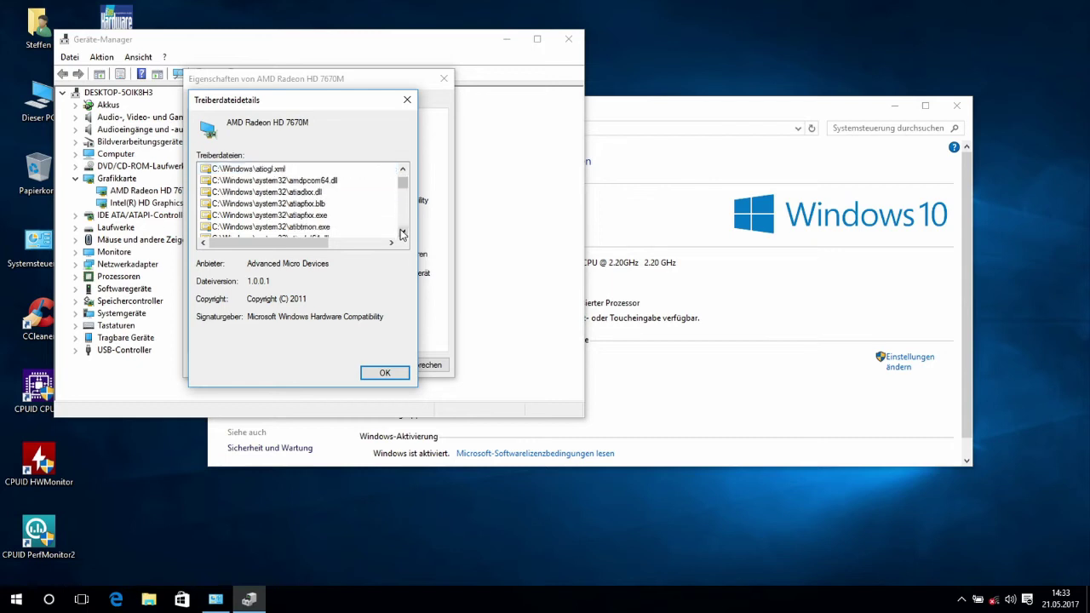
pyautogui.click(403, 232)
pyautogui.click(402, 232)
pyautogui.click(403, 233)
pyautogui.click(403, 234)
pyautogui.click(403, 233)
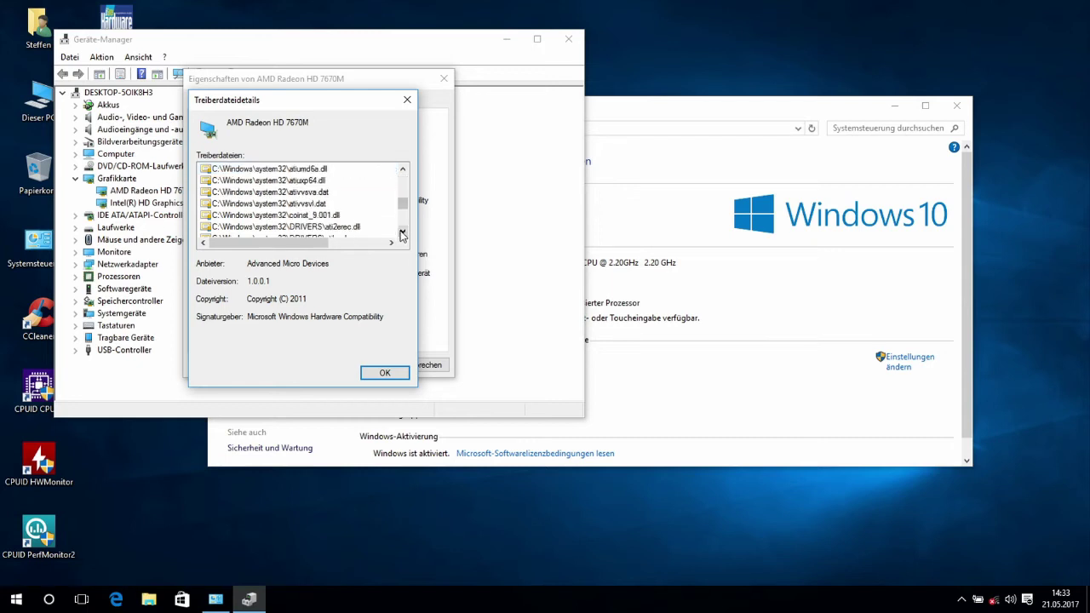
pyautogui.click(399, 101)
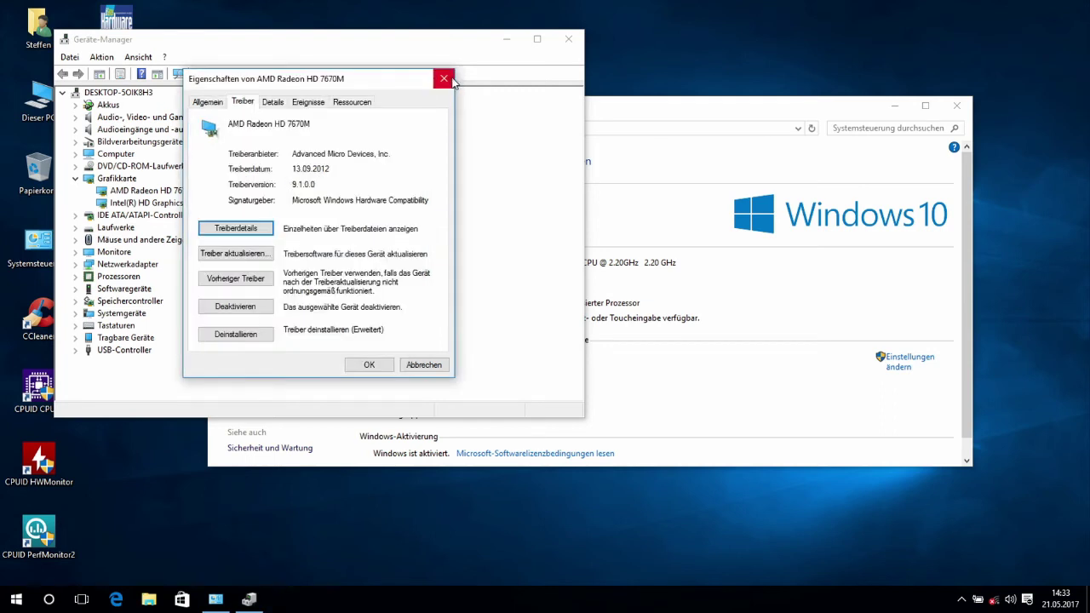
pyautogui.click(451, 80)
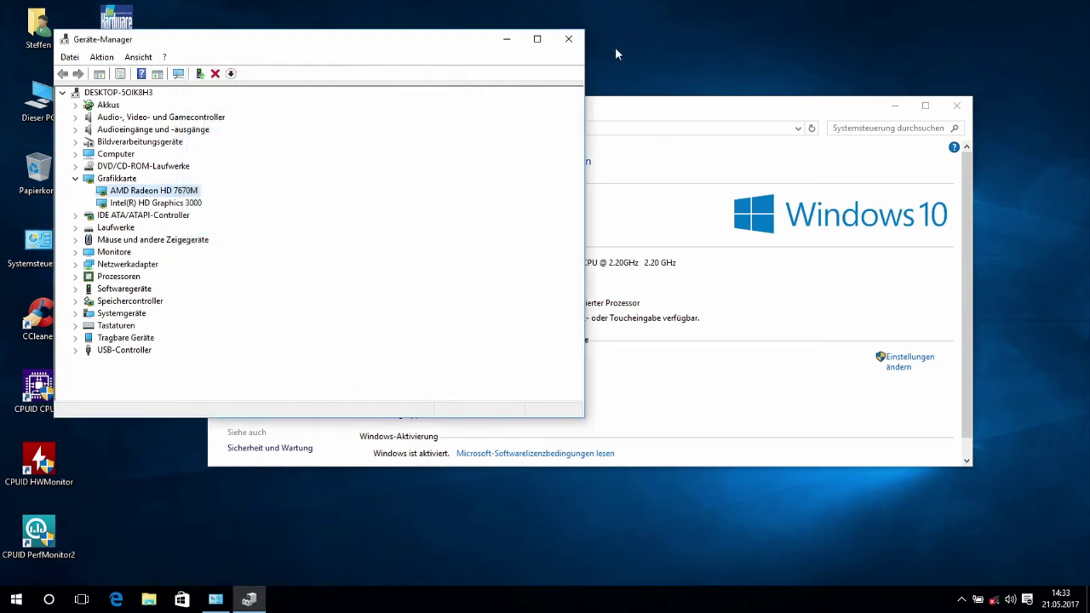
pyautogui.click(568, 39)
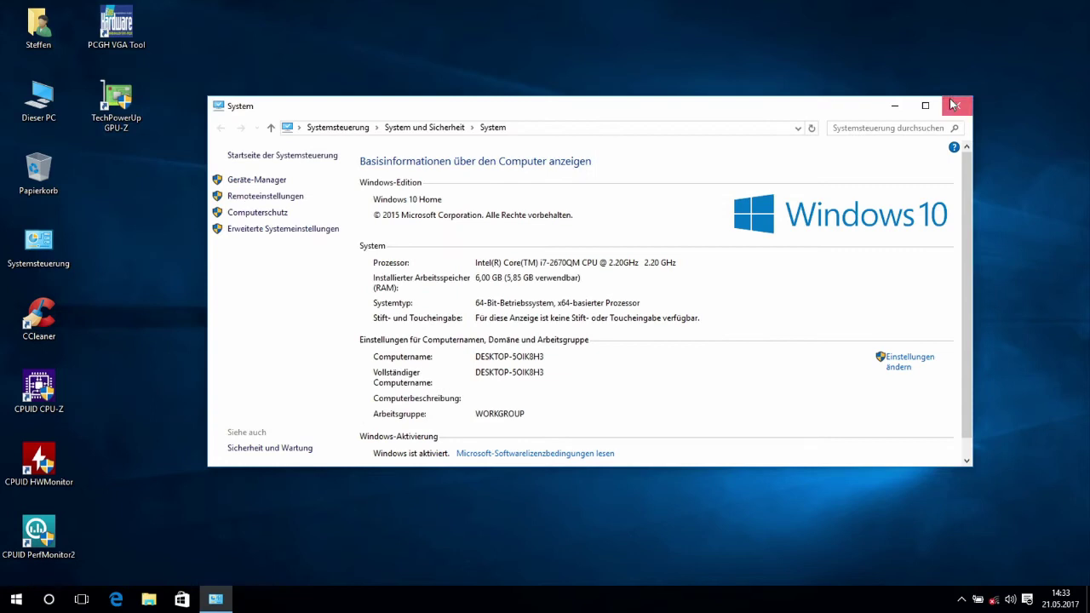
pyautogui.click(956, 105)
# Launch TechPowerUp GPU-Z with permission to make changes and dismiss its startup warnings.
pyautogui.doubleClick(146, 99)
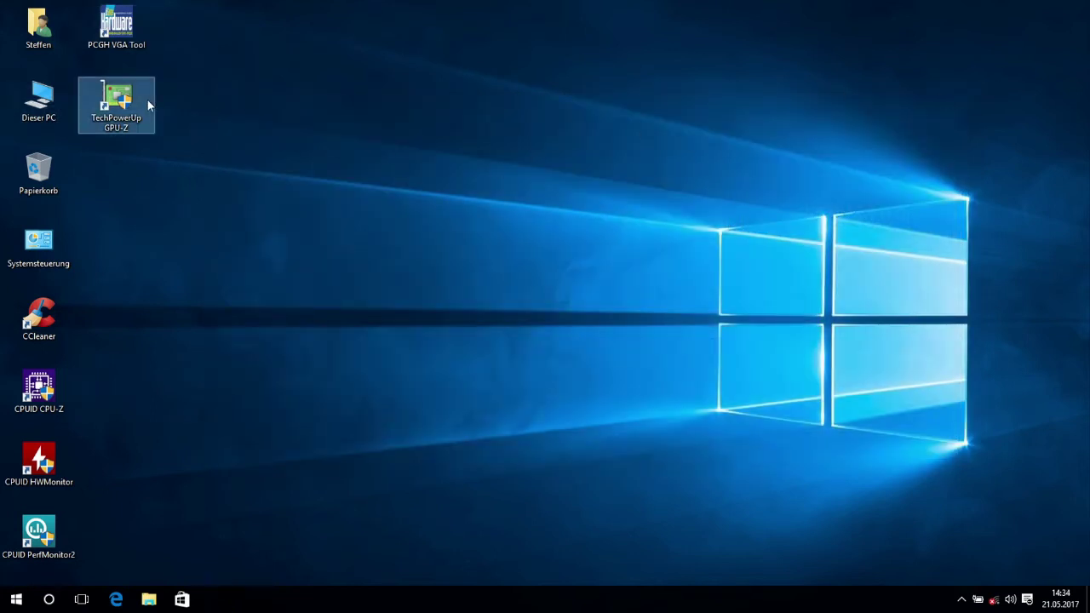
pyautogui.click(601, 334)
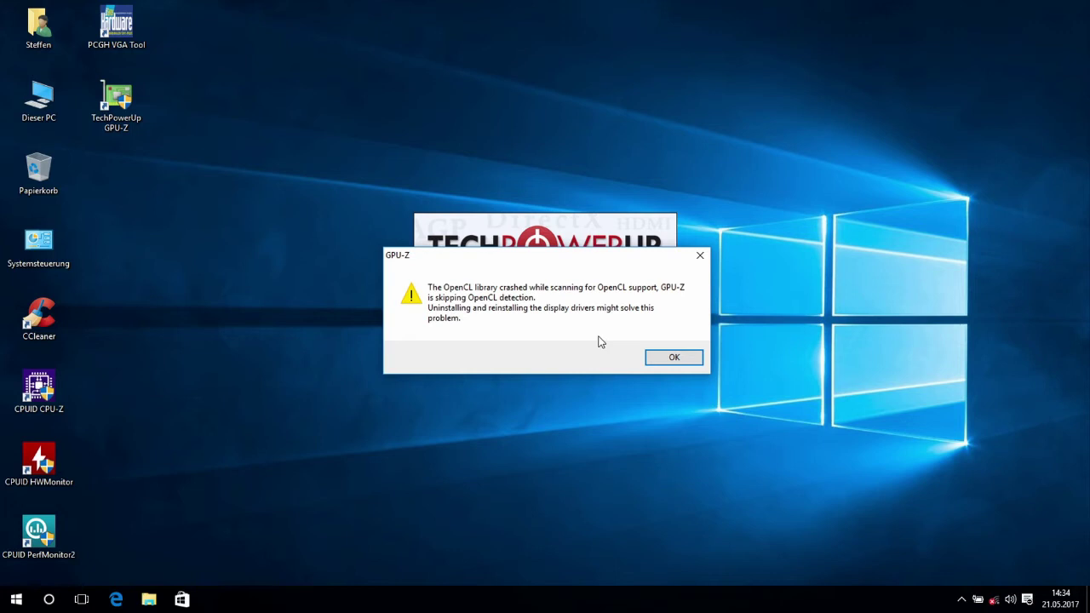
pyautogui.click(667, 362)
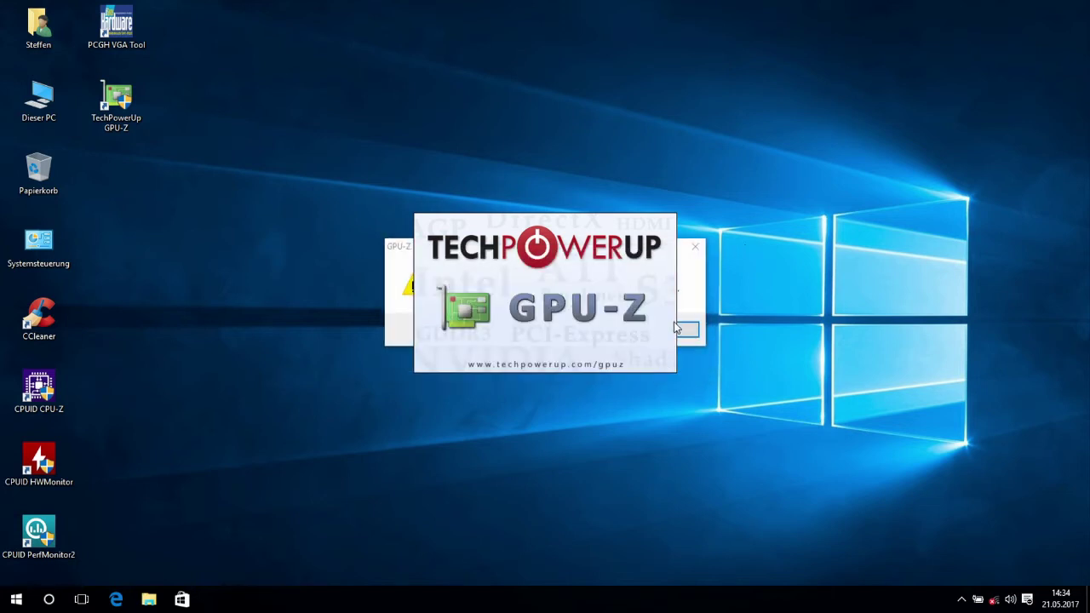
pyautogui.click(662, 330)
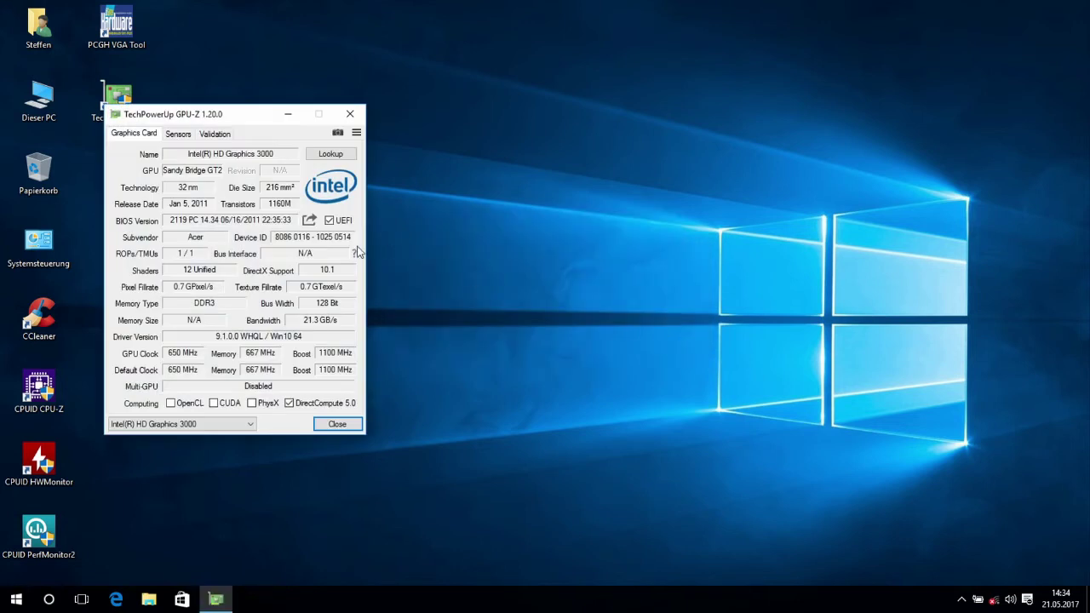
# Show the AMD Radeon HD 7670M's details in GPU-Z, agree to submit the crash information, and dismiss the resulting error.
pyautogui.click(212, 428)
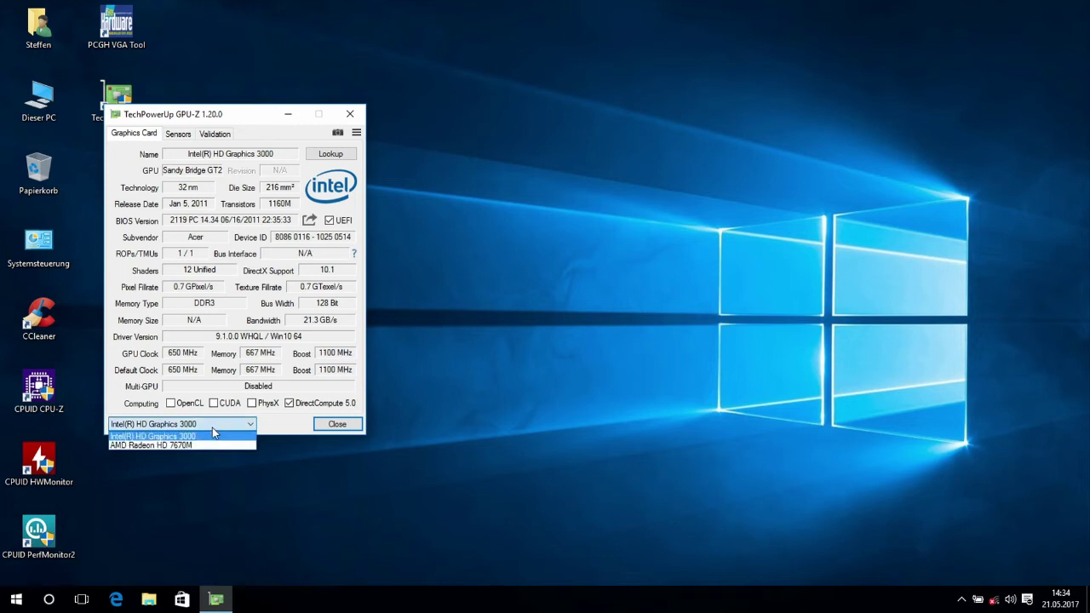
pyautogui.click(193, 441)
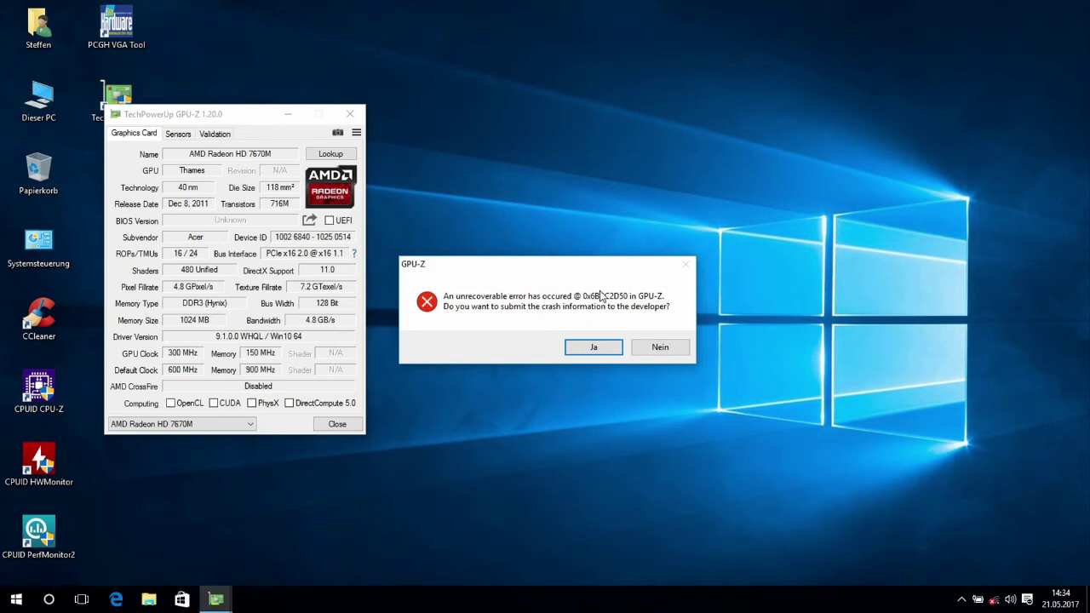
pyautogui.click(601, 353)
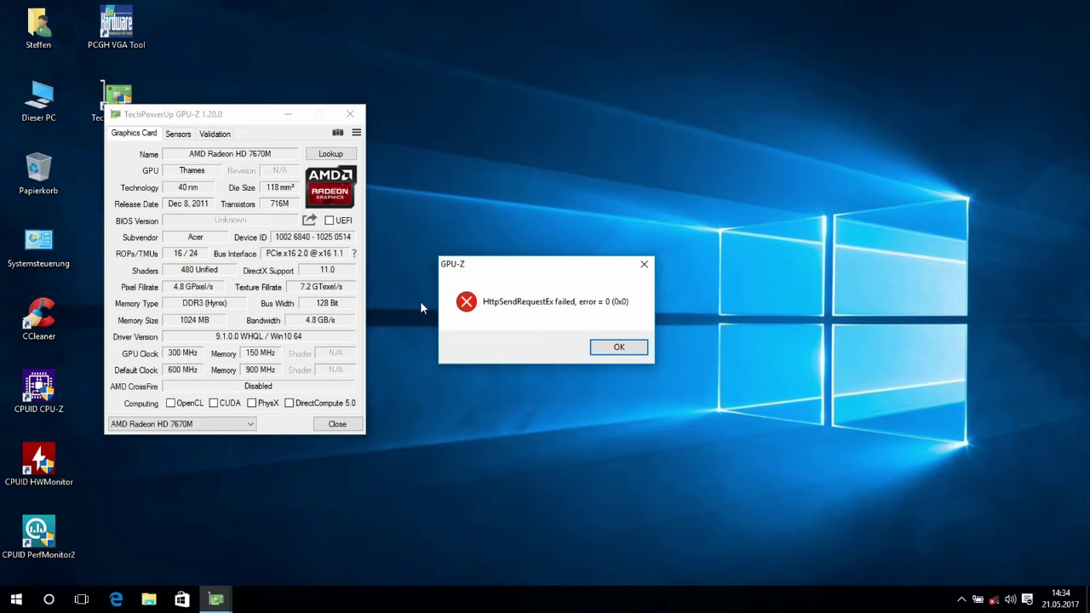
pyautogui.click(619, 346)
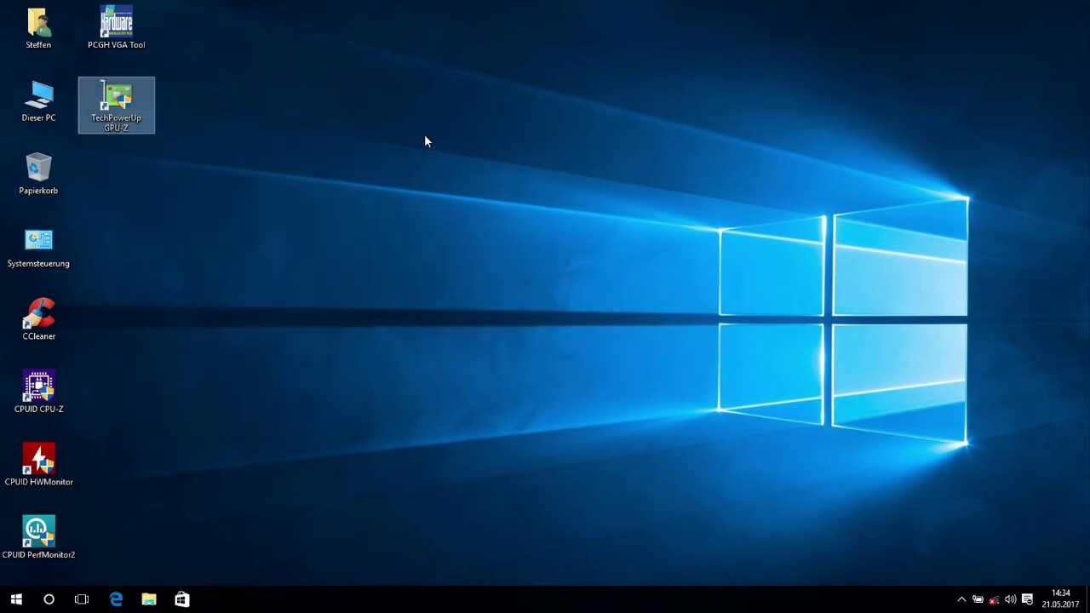
pyautogui.click(345, 137)
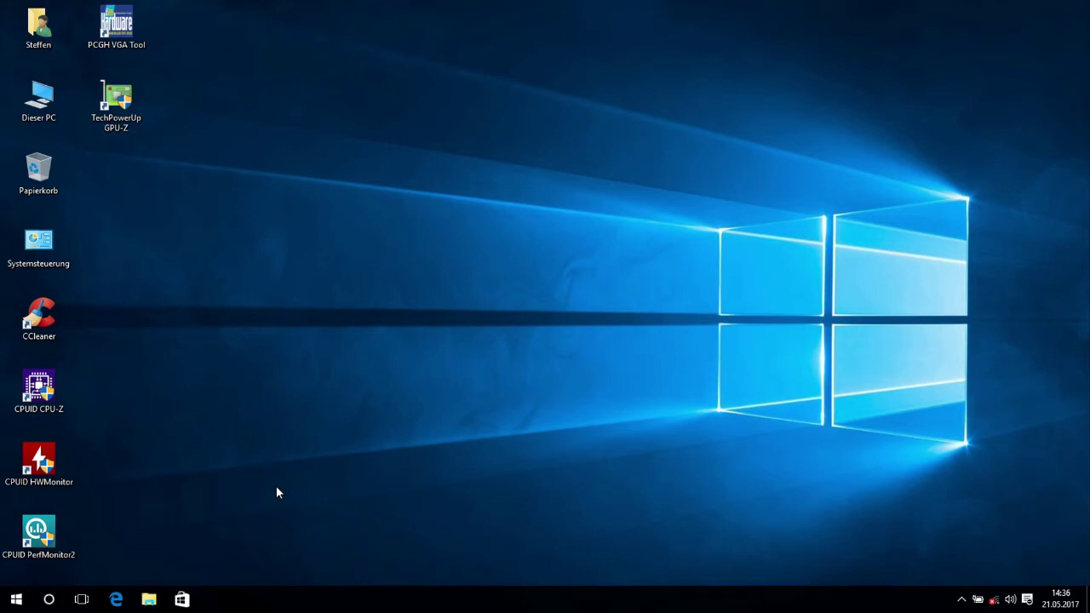
# Run regedit and allow the Registrierungs-Editor to make changes to the PC.
pyautogui.press('super+r')
pyautogui.write('r')
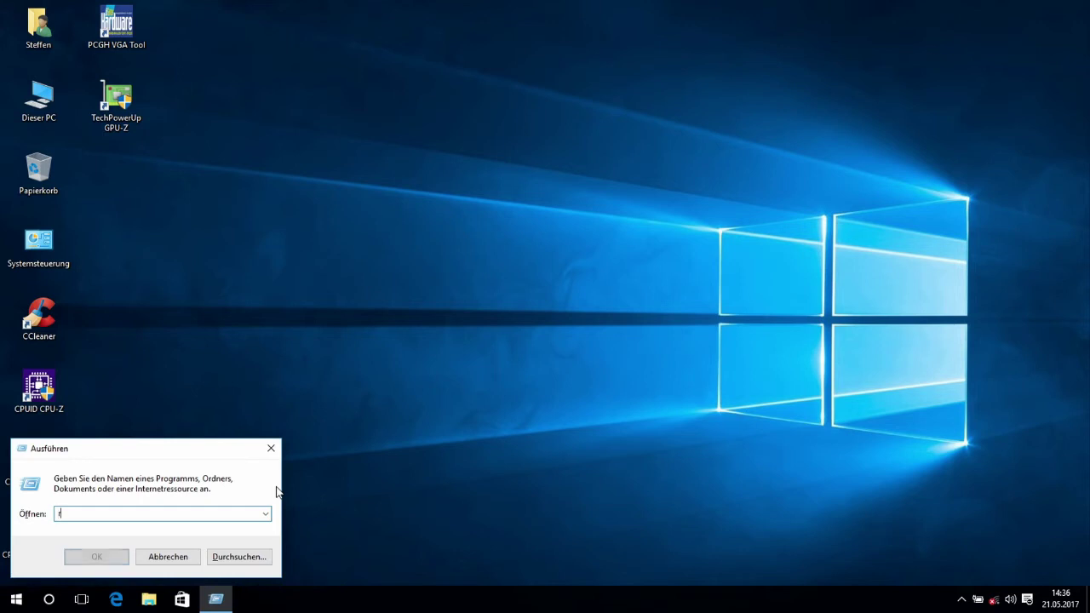
pyautogui.write('egedit')
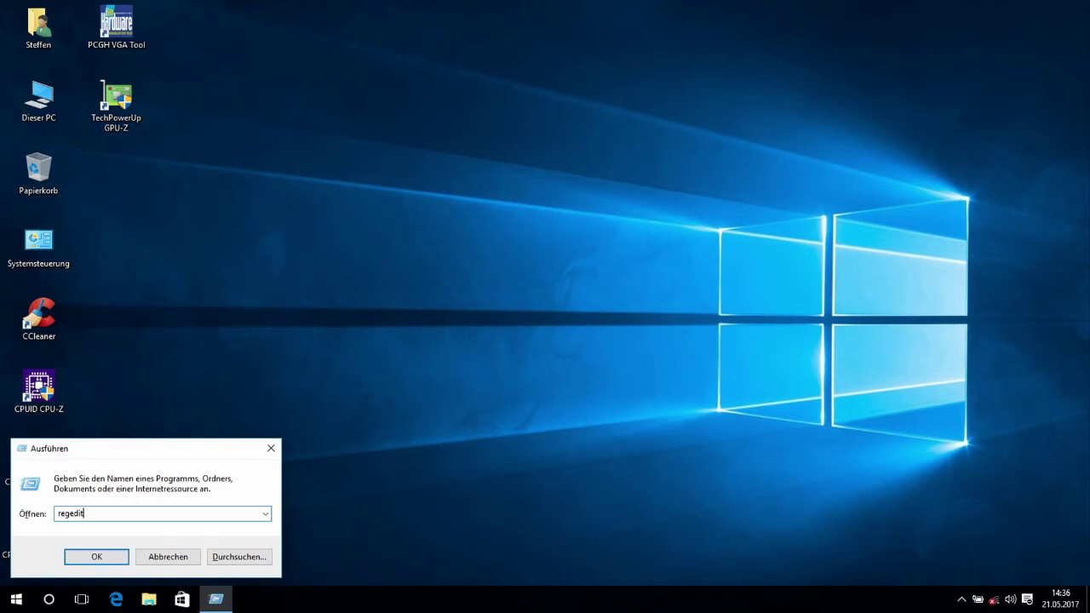
pyautogui.press('Return')
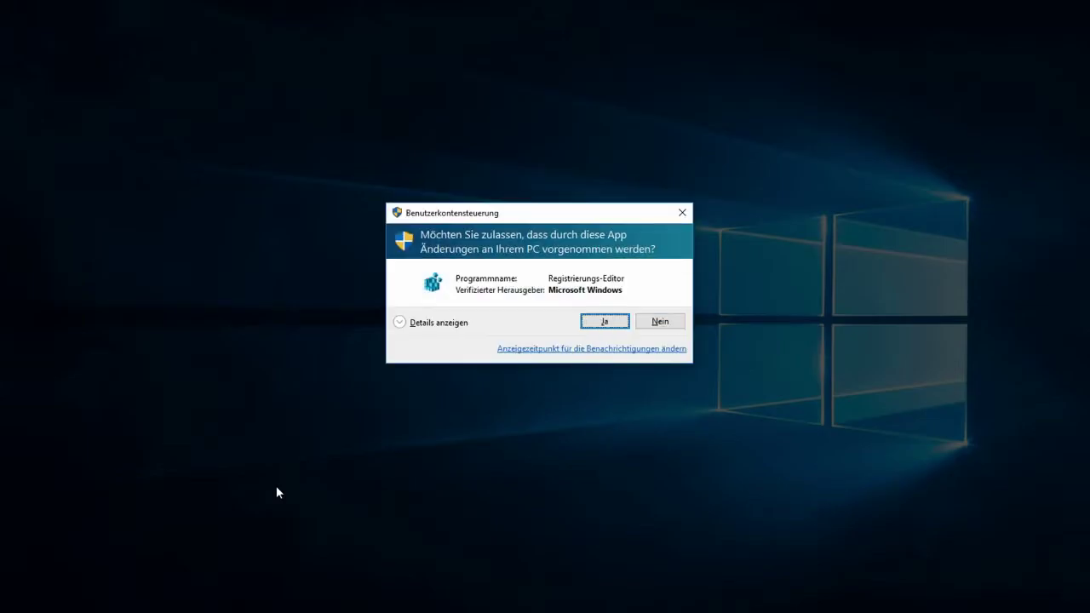
pyautogui.press('Return')
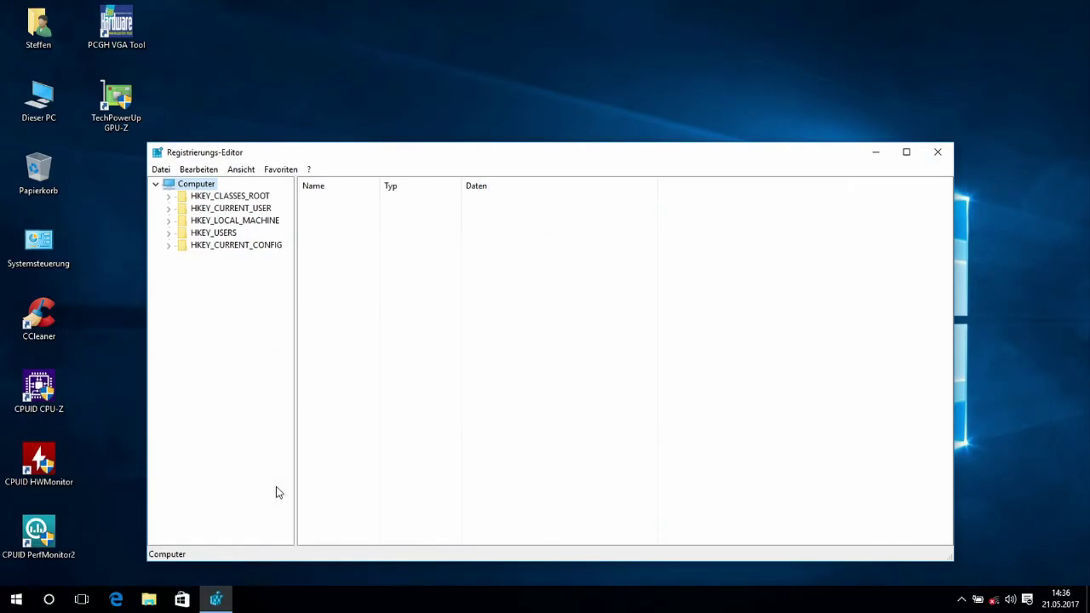
# Search the registry for EnableULPS across keys, values and data.
pyautogui.hotkey('ctrl', 'f')
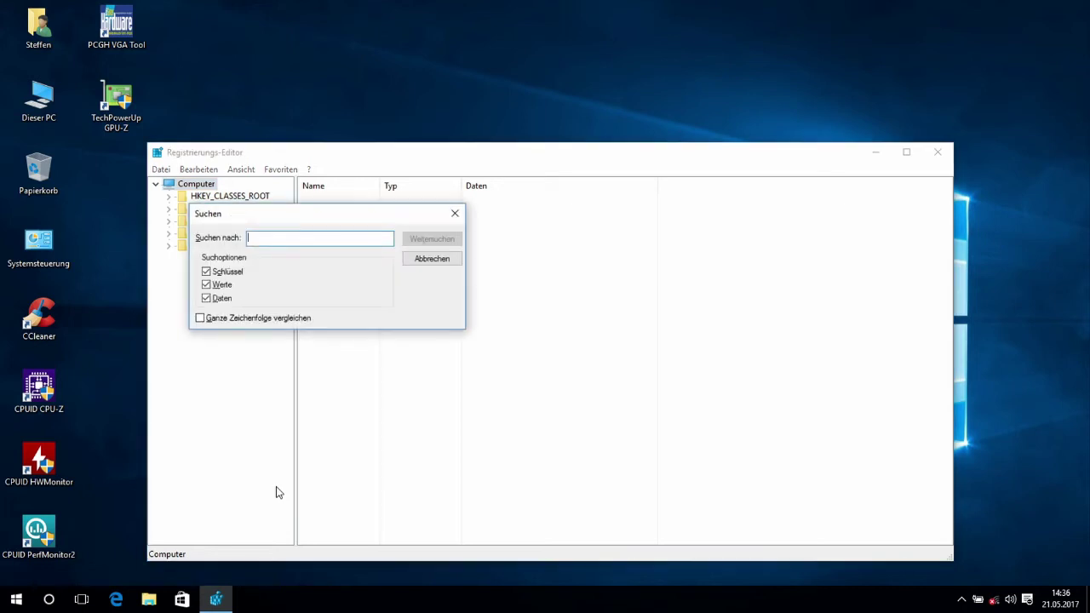
pyautogui.write('Ena')
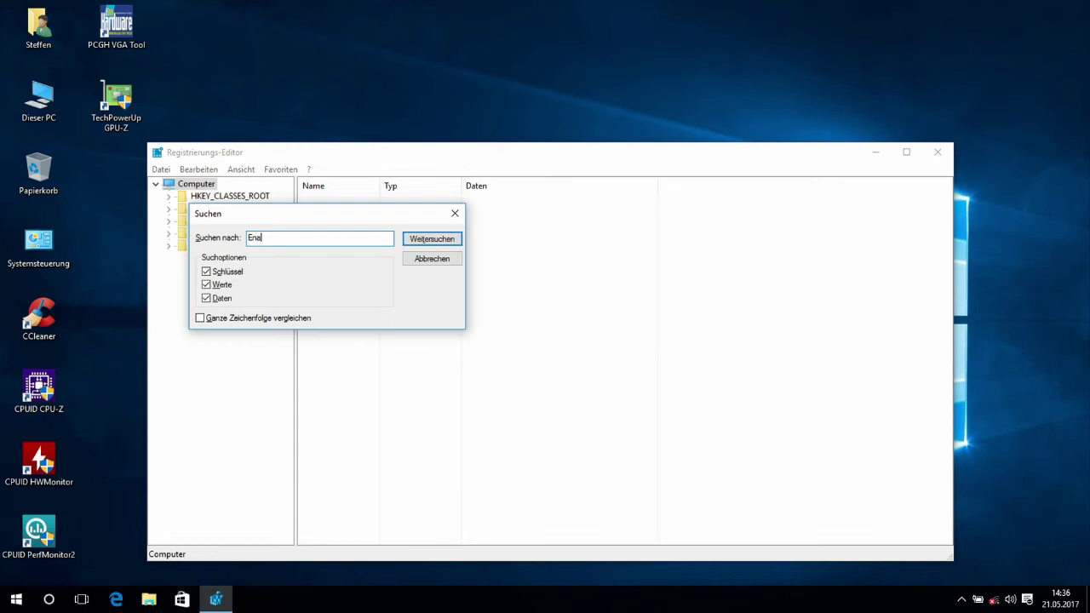
pyautogui.write('bleULPS')
pyautogui.press('Return')
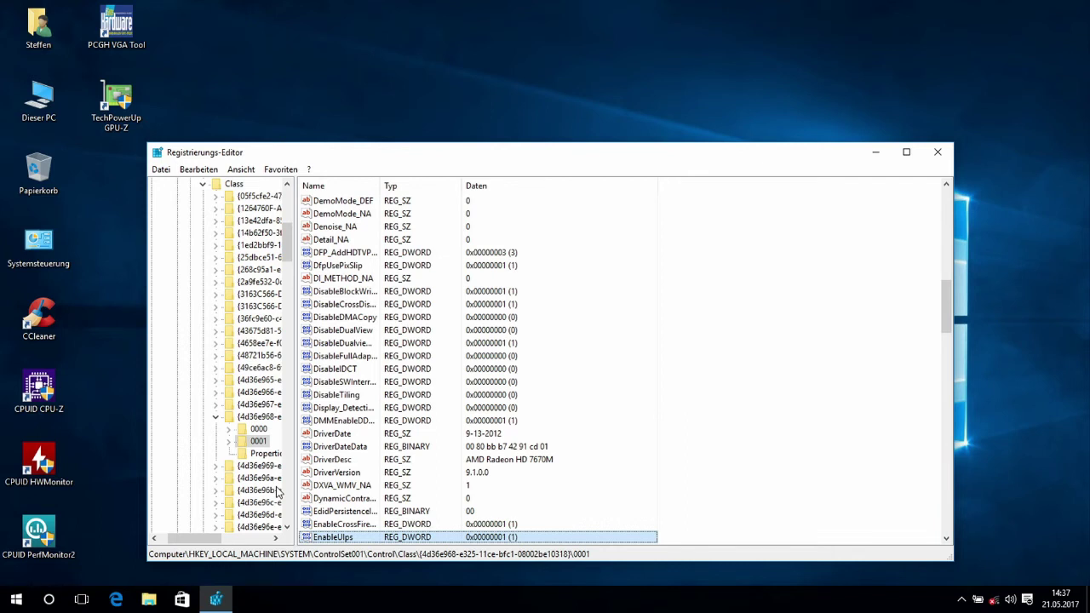
# Set the found EnableUlps value of the AMD Radeon HD 7670M to 0 and close the Registrierungs-Editor.
pyautogui.doubleClick(346, 538)
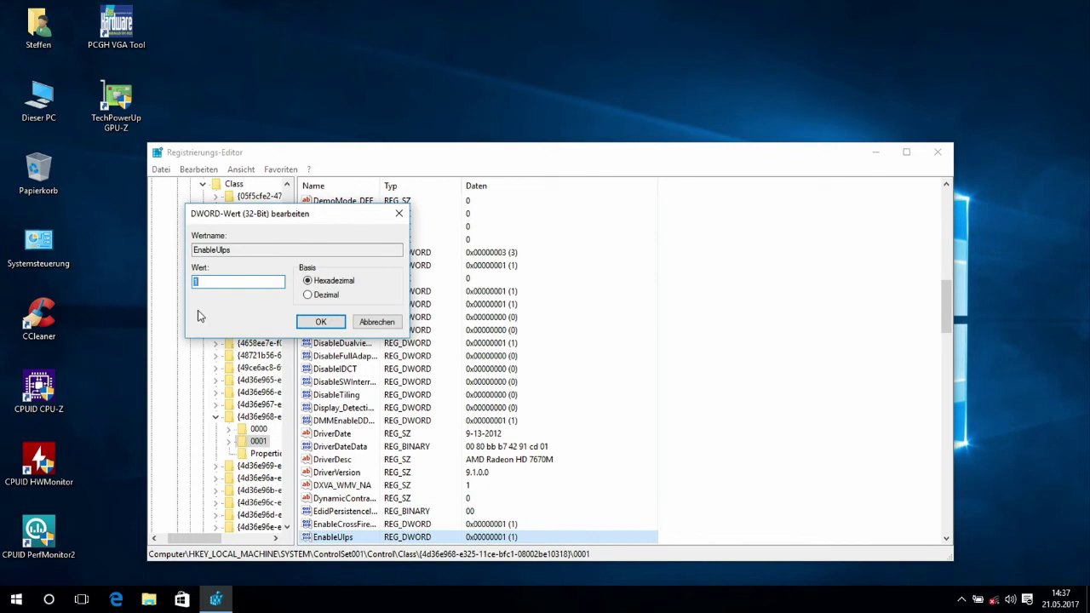
pyautogui.write('0')
pyautogui.click(324, 322)
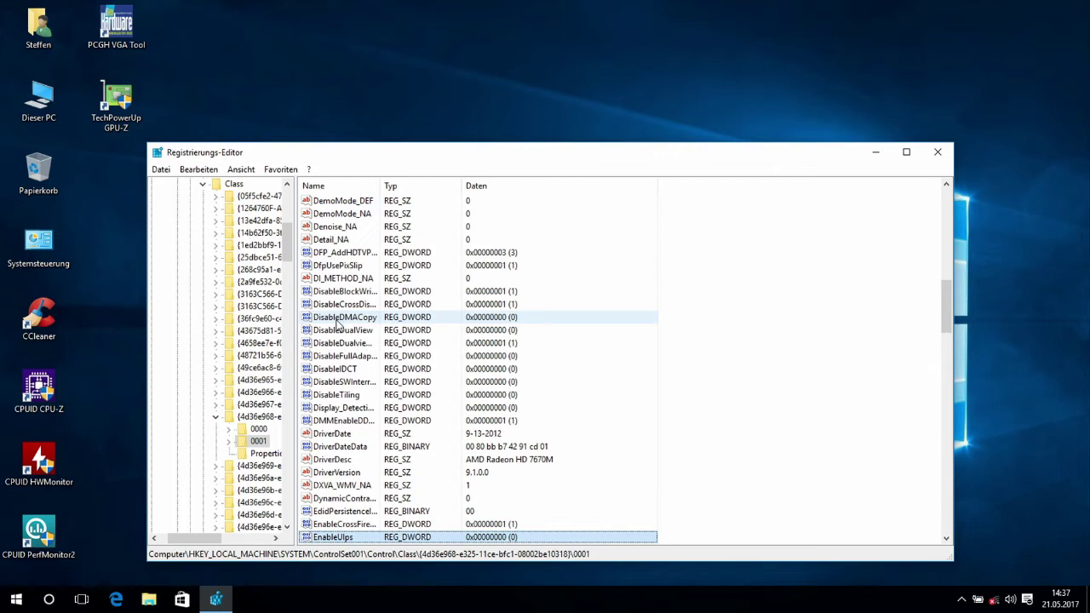
pyautogui.click(937, 152)
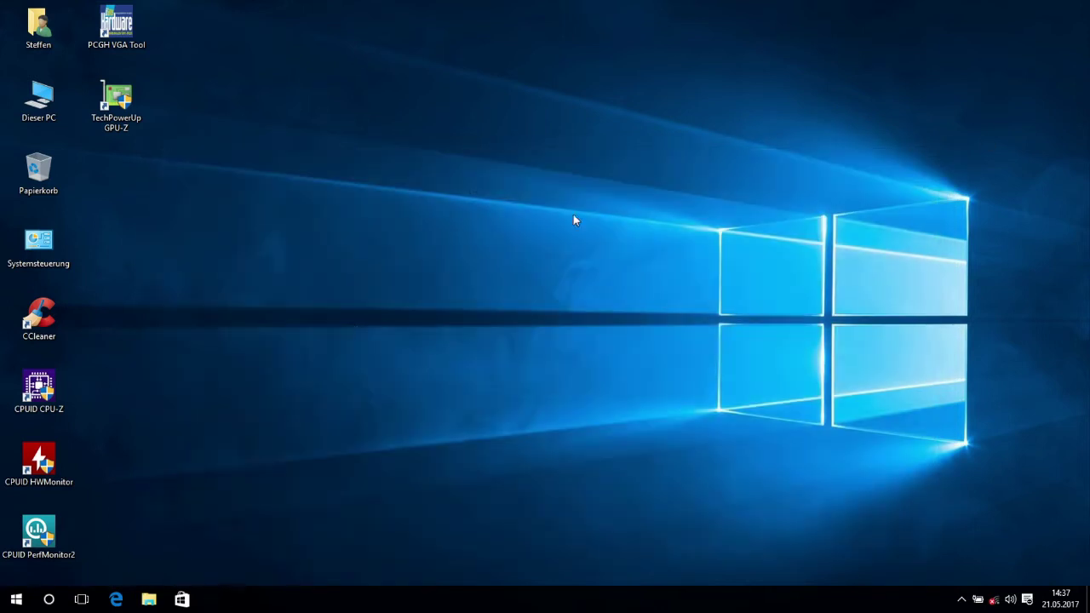
# Restart the laptop.
pyautogui.click(10, 601)
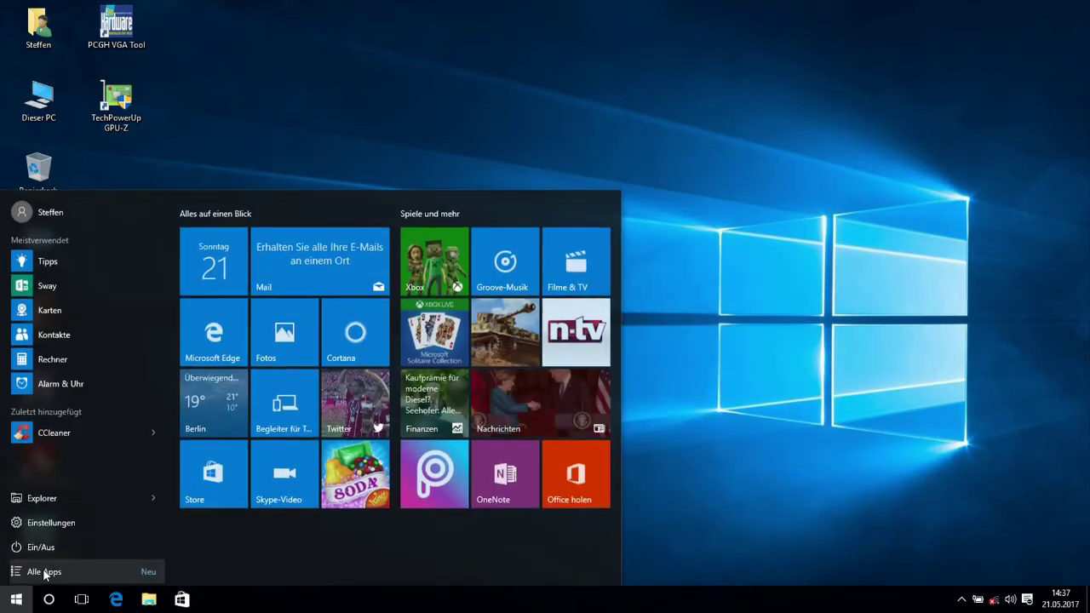
pyautogui.click(38, 547)
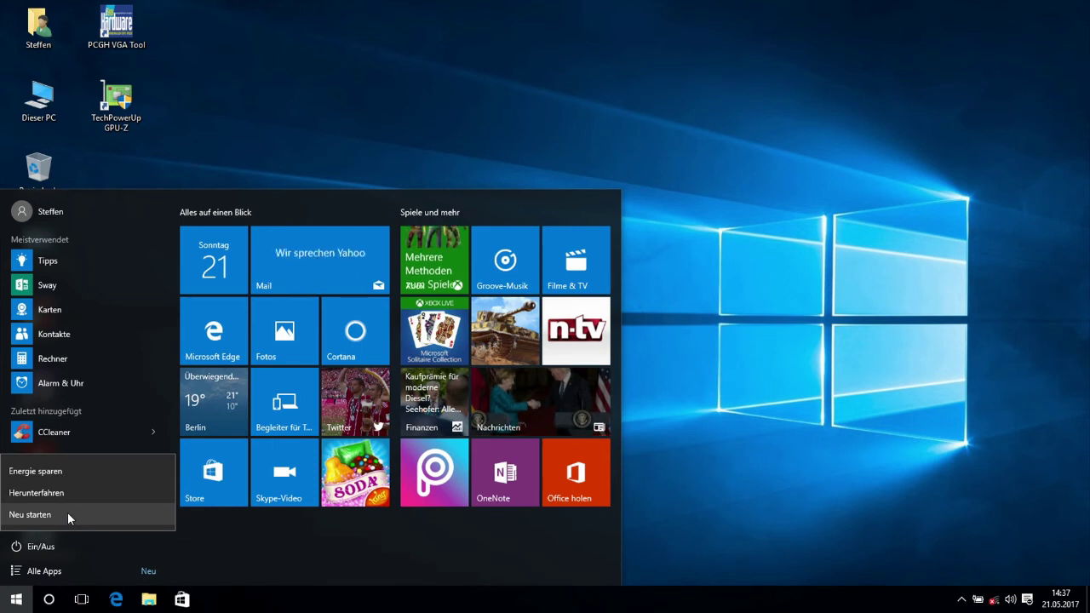
pyautogui.click(67, 514)
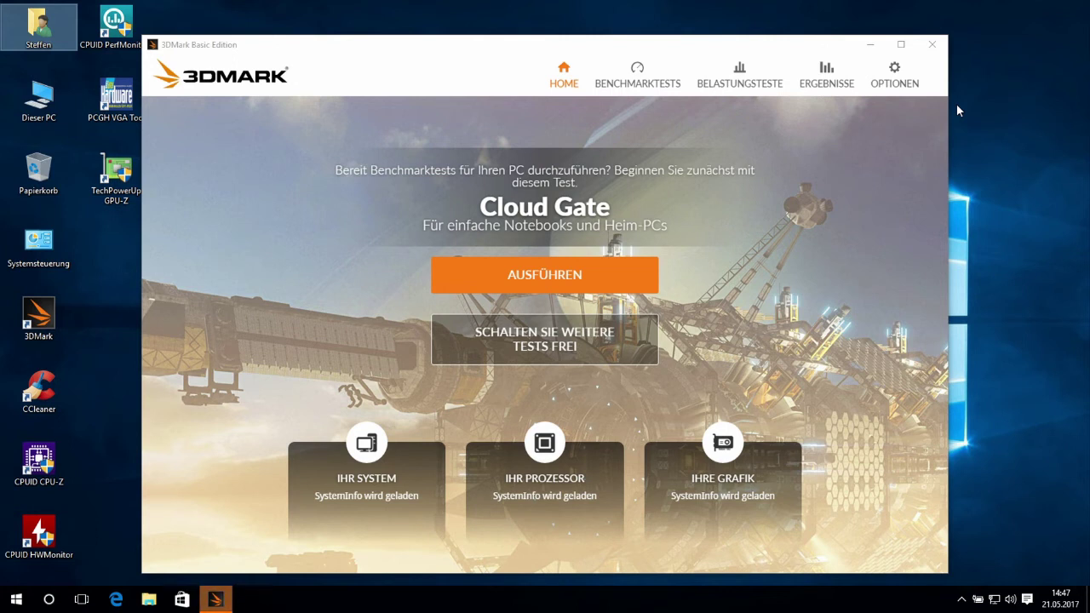
# Run the Ice Storm Extreme benchmark in 3DMark and maximize the results window.
pyautogui.click(631, 77)
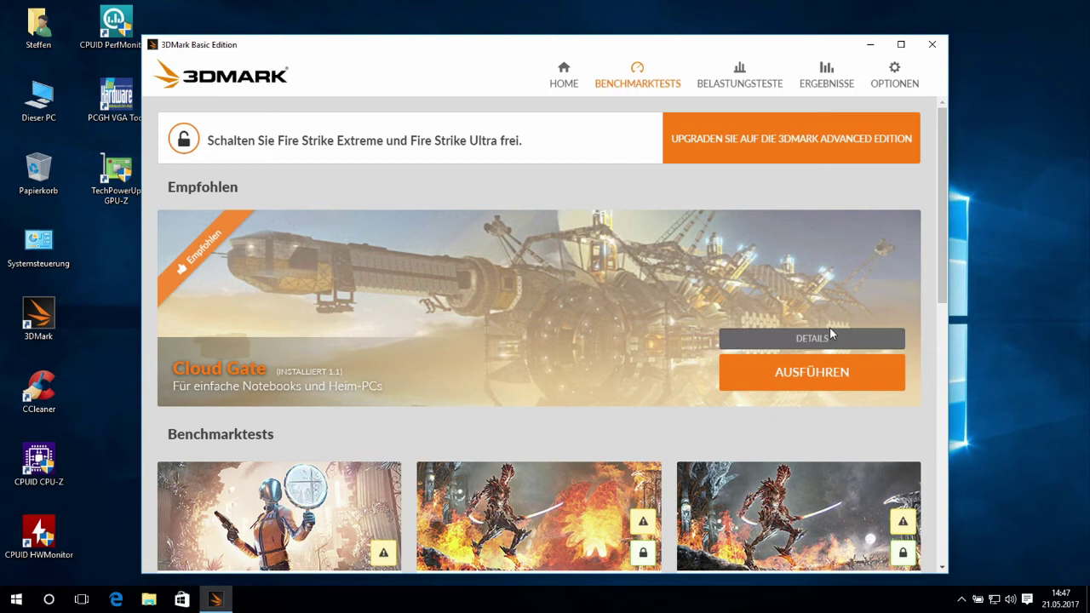
pyautogui.moveTo(940, 236); pyautogui.dragTo(689, 437)
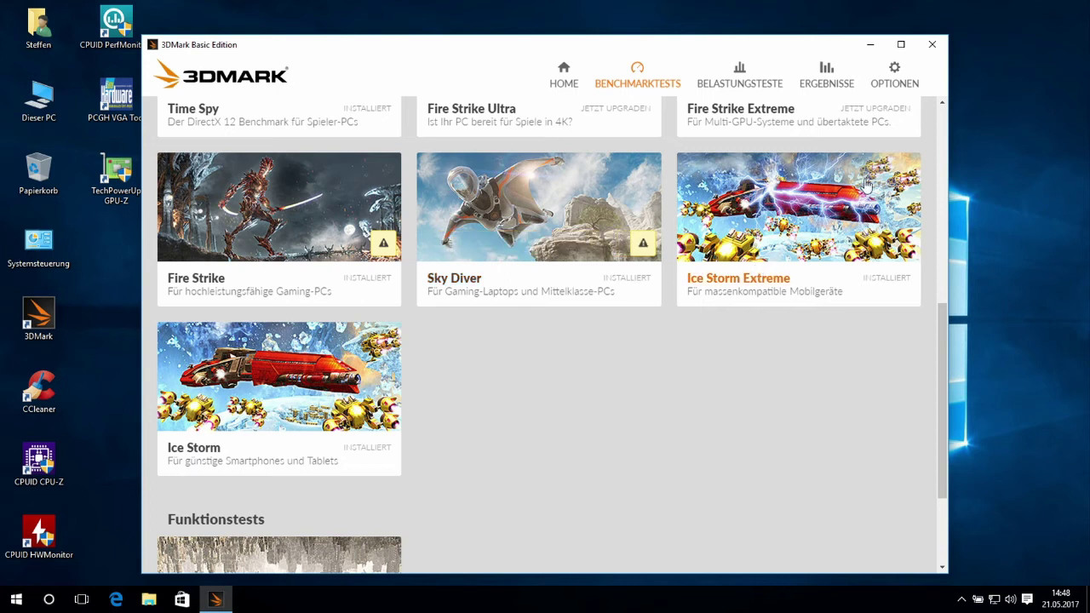
pyautogui.click(827, 196)
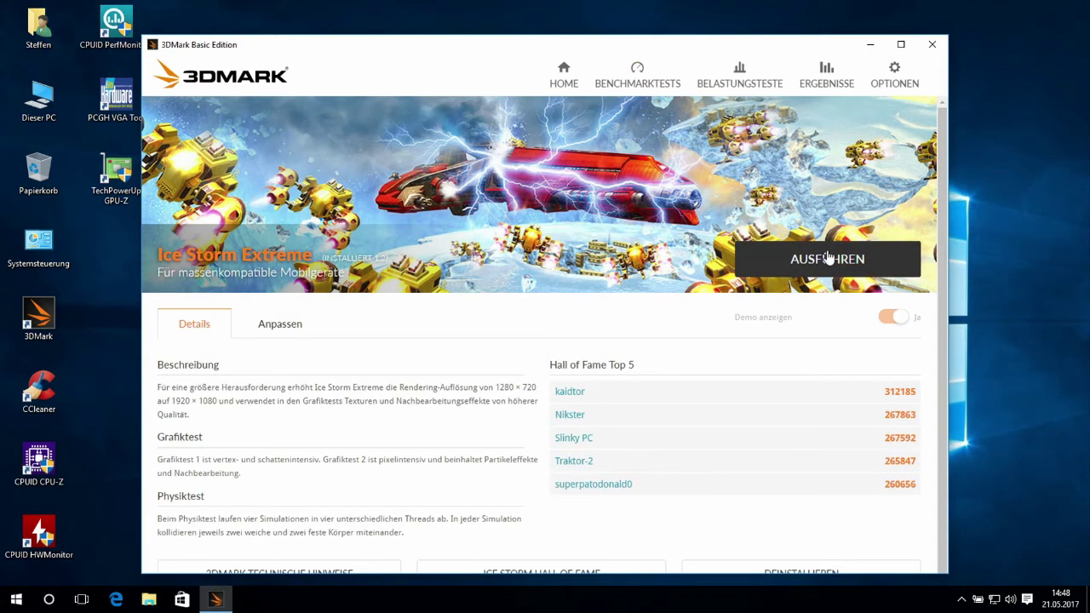
pyautogui.click(827, 258)
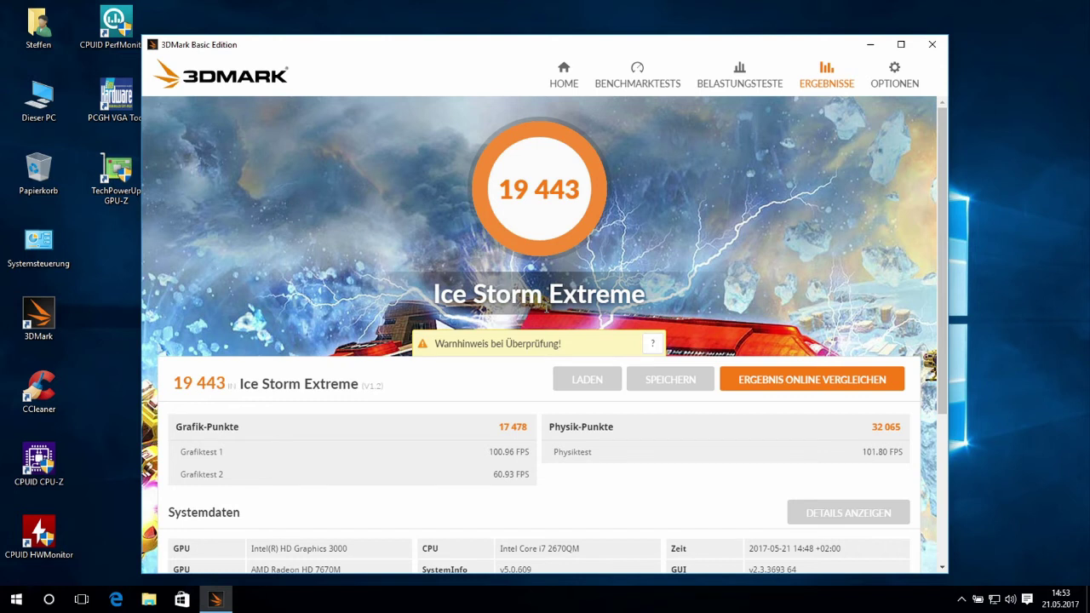
pyautogui.click(901, 44)
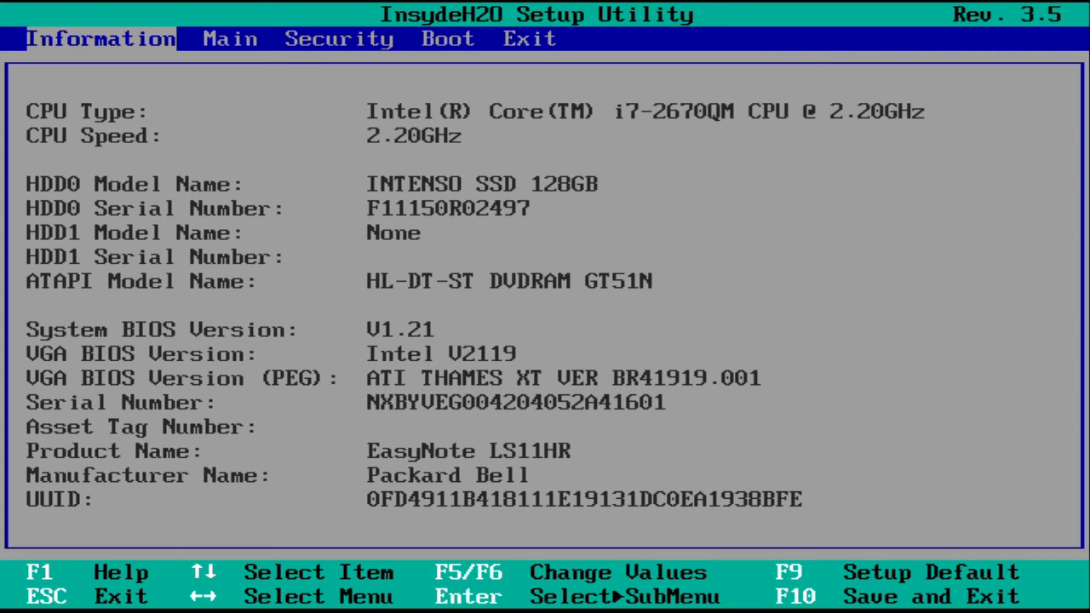
# In the InsydeH2O Setup Utility, examine the Graphic mode choices and keep Switchable selected.
pyautogui.press('Right')
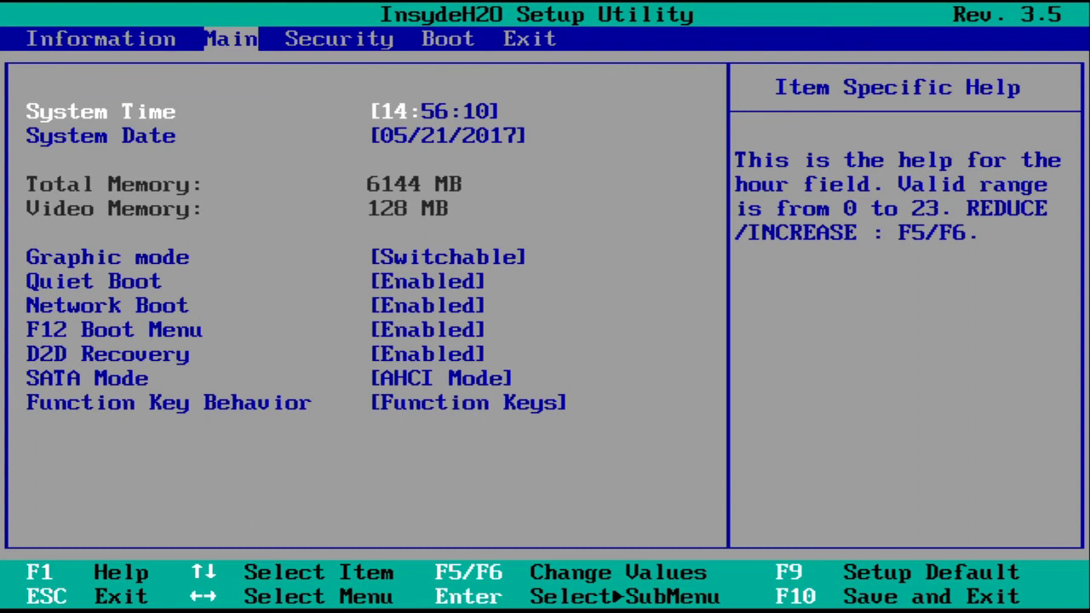
pyautogui.press('Down')
pyautogui.press('Down')
pyautogui.press('Return')
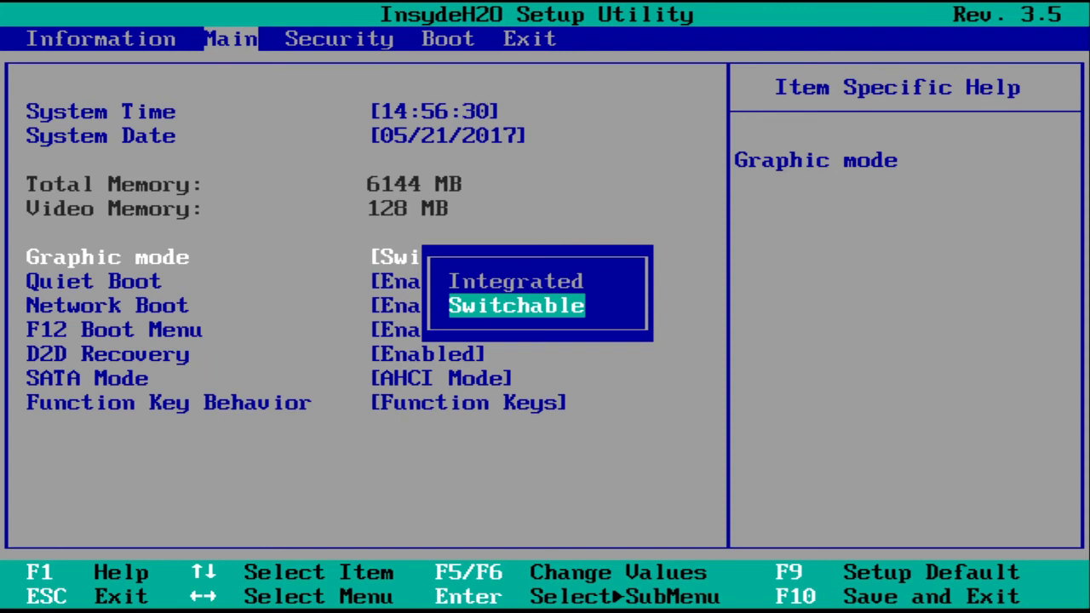
pyautogui.press('Return')
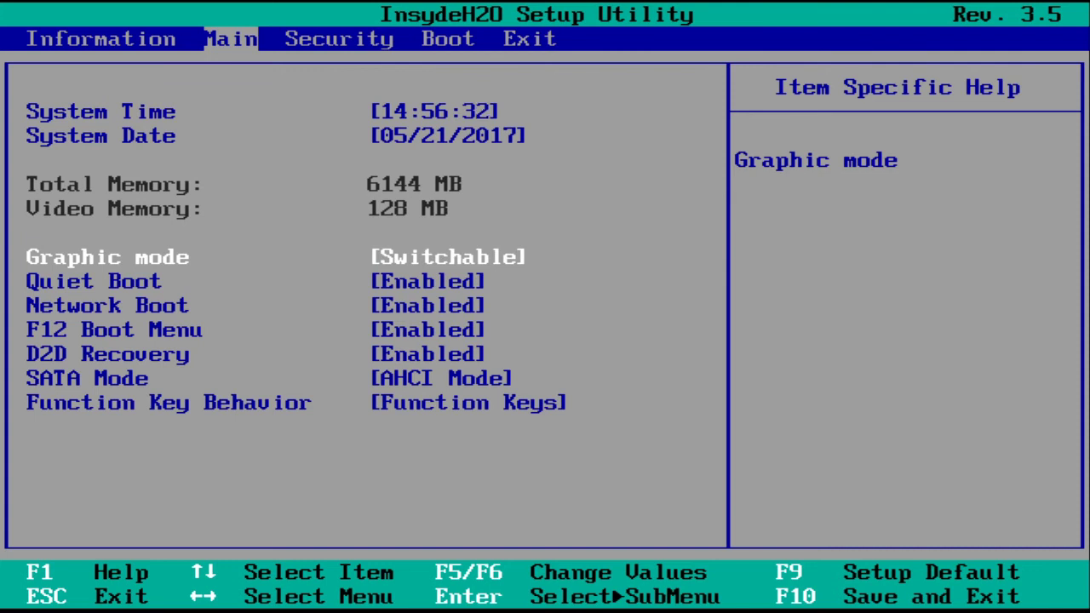
# Examine the remaining Main settings of the BIOS setup, from Quiet Boot to Function Key Behavior.
pyautogui.press('Down')
pyautogui.press('Down')
pyautogui.press('Down')
pyautogui.press('Down')
pyautogui.press('Down')
pyautogui.press('Down')
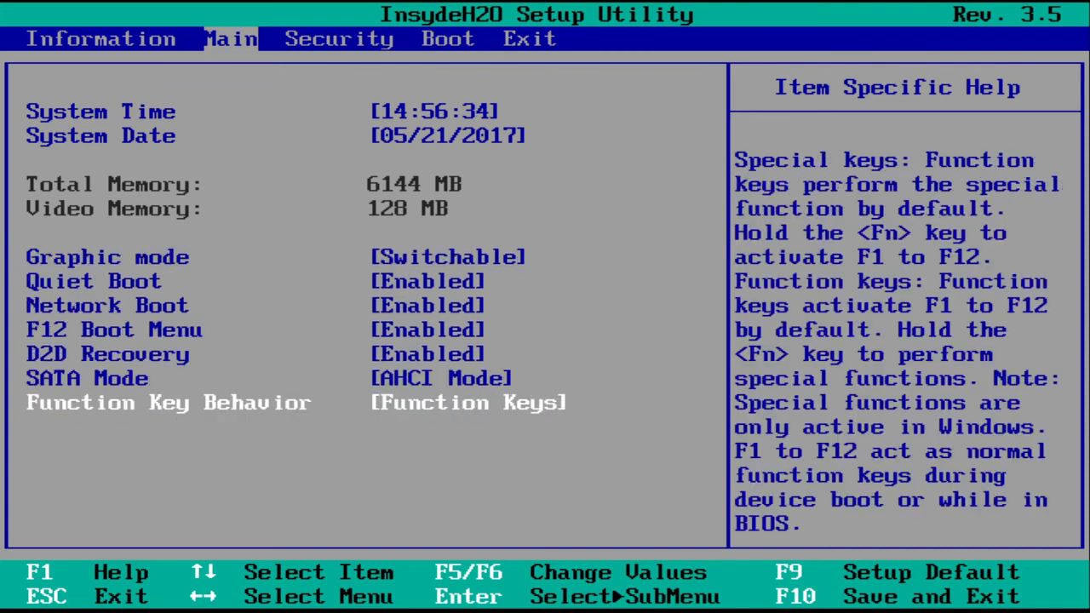
pyautogui.press('Up')
pyautogui.press('Up')
pyautogui.press('Up')
pyautogui.press('Up')
pyautogui.press('Up')
pyautogui.press('Up')
pyautogui.press('Up')
pyautogui.press('Up')
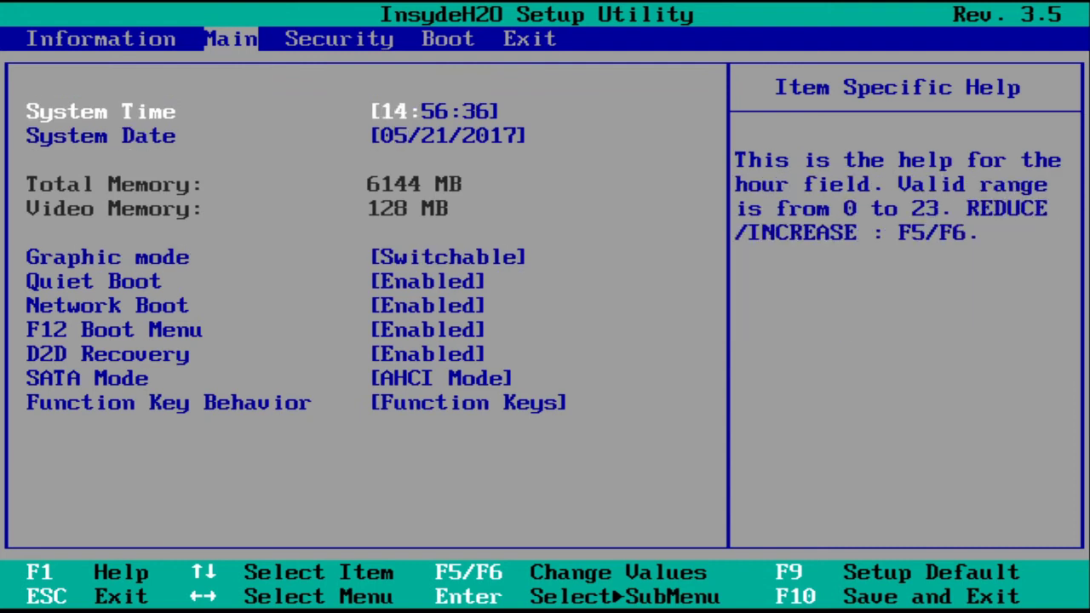
# Look through the Security, Boot and Exit pages of the BIOS setup.
pyautogui.press('Right')
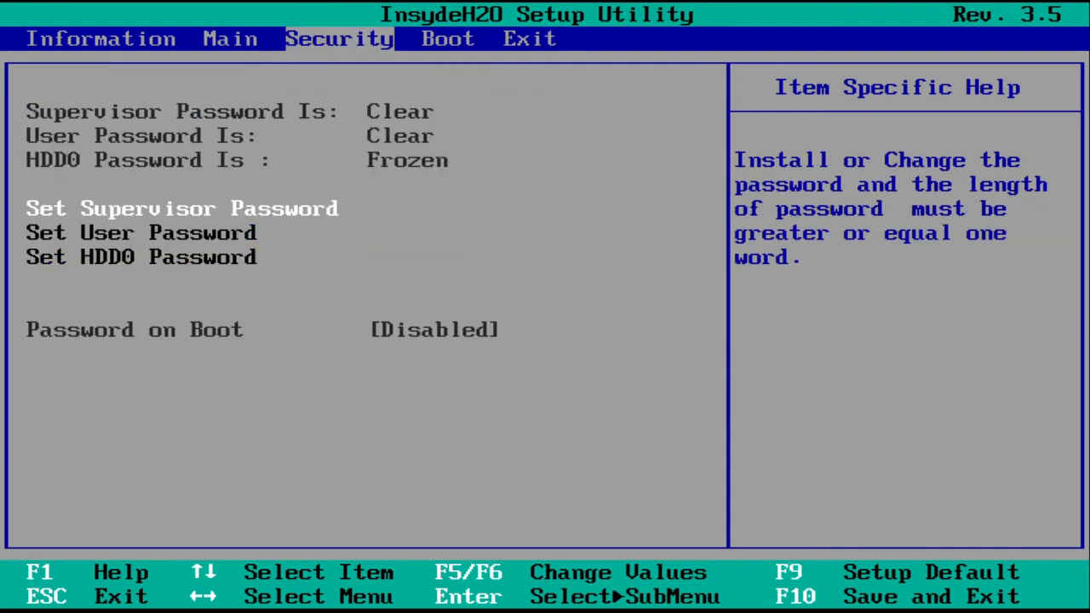
pyautogui.press('Right')
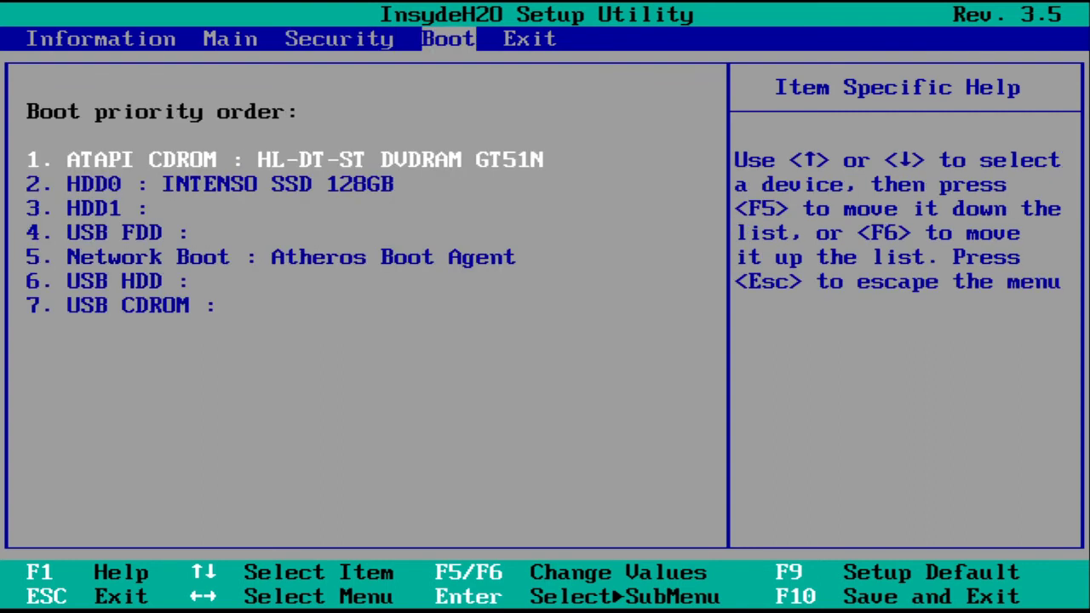
pyautogui.press('Right')
pyautogui.press('Left')
pyautogui.press('Left')
pyautogui.press('Left')
pyautogui.press('Left')
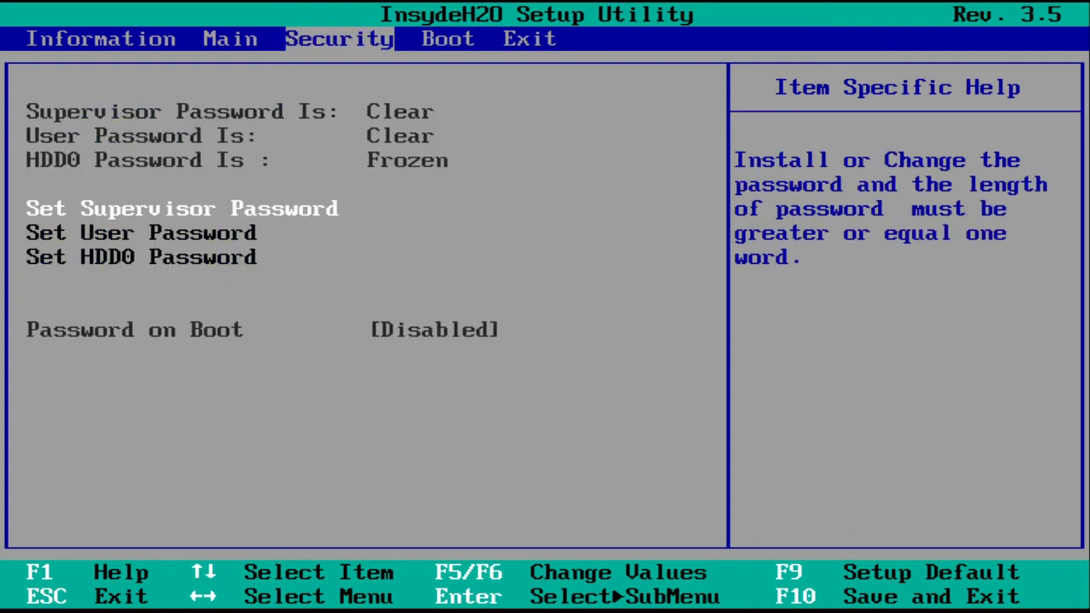
# Examine the SATA Mode choices among the Main settings and keep AHCI Mode selected.
pyautogui.press('Right')
pyautogui.press('Down')
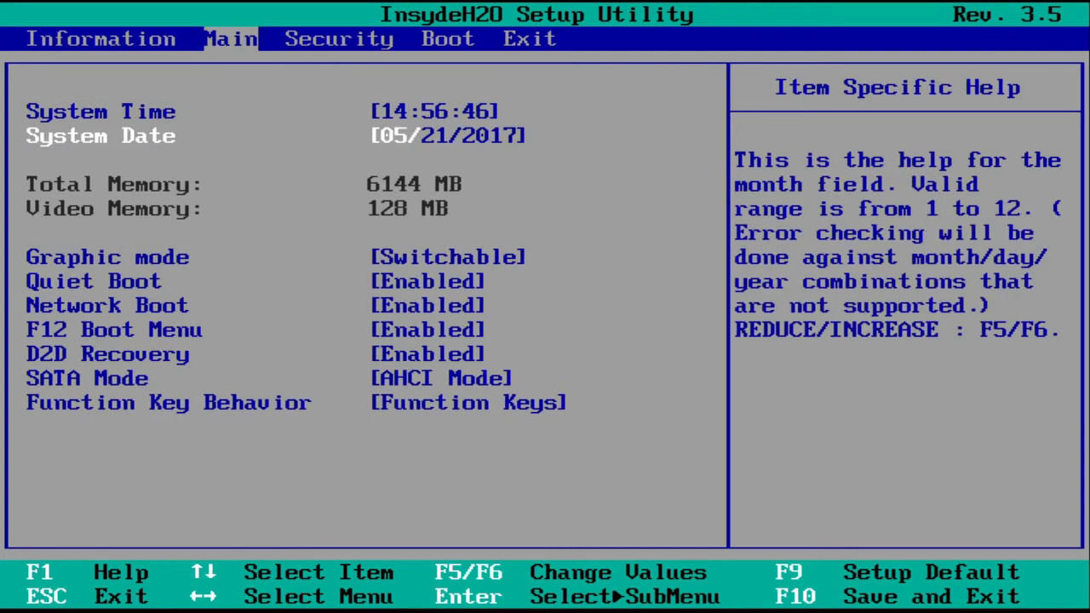
pyautogui.press('Down')
pyautogui.press('Down')
pyautogui.press('Down')
pyautogui.press('Down')
pyautogui.press('Down')
pyautogui.press('Down')
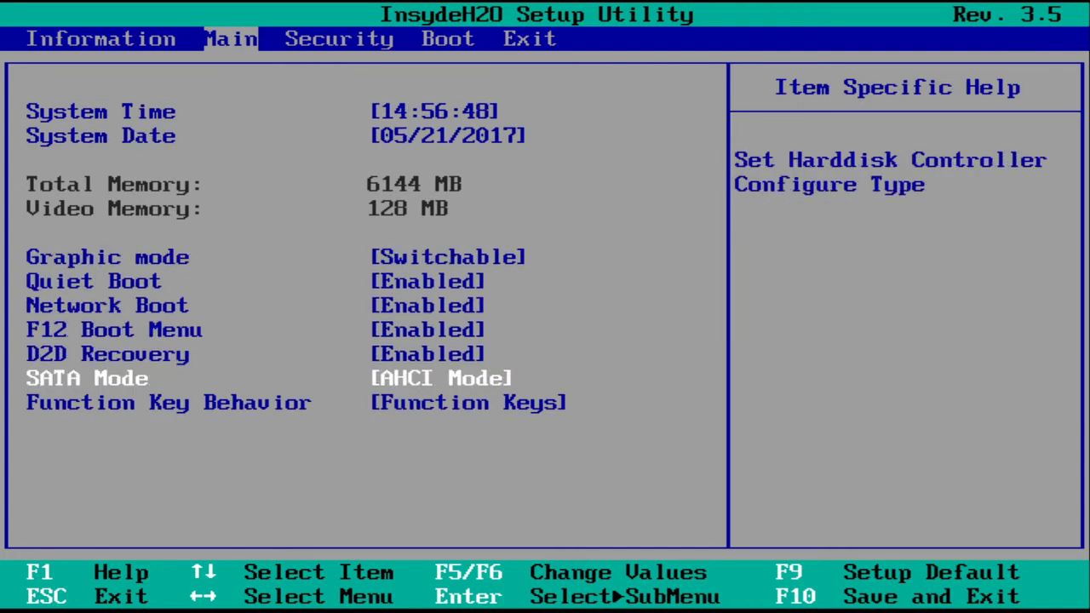
pyautogui.press('Return')
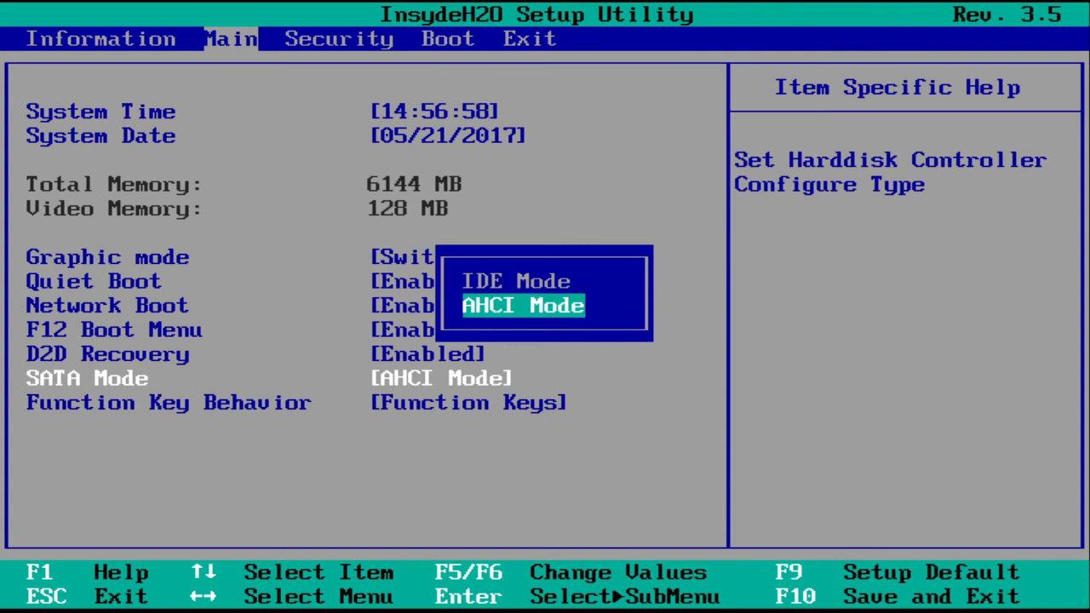
pyautogui.press('Return')
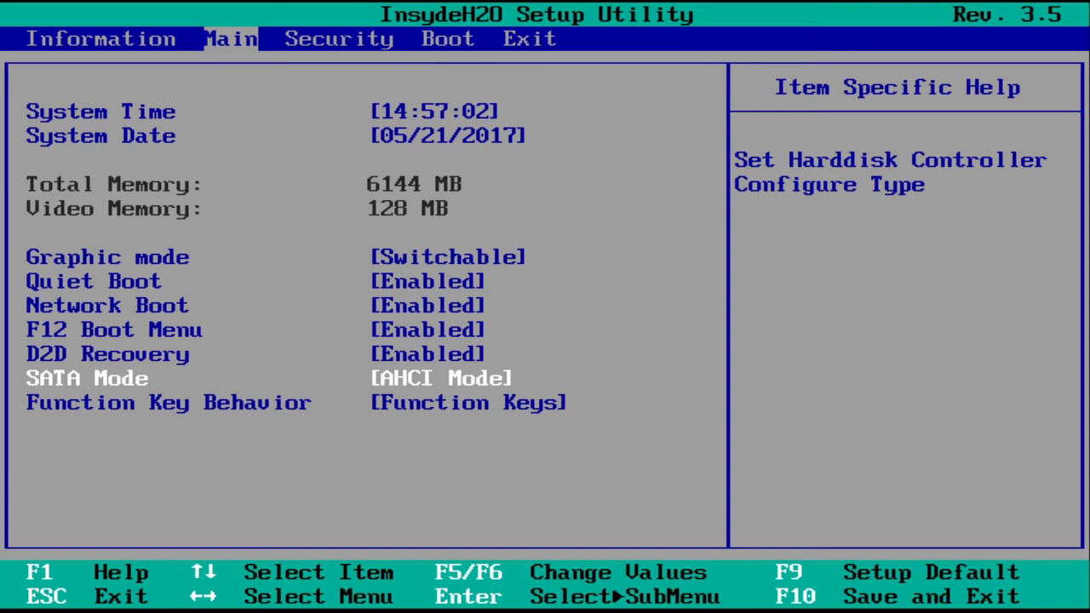
# Examine the Function Key Behavior choices and leave them without making a change.
pyautogui.press('Down')
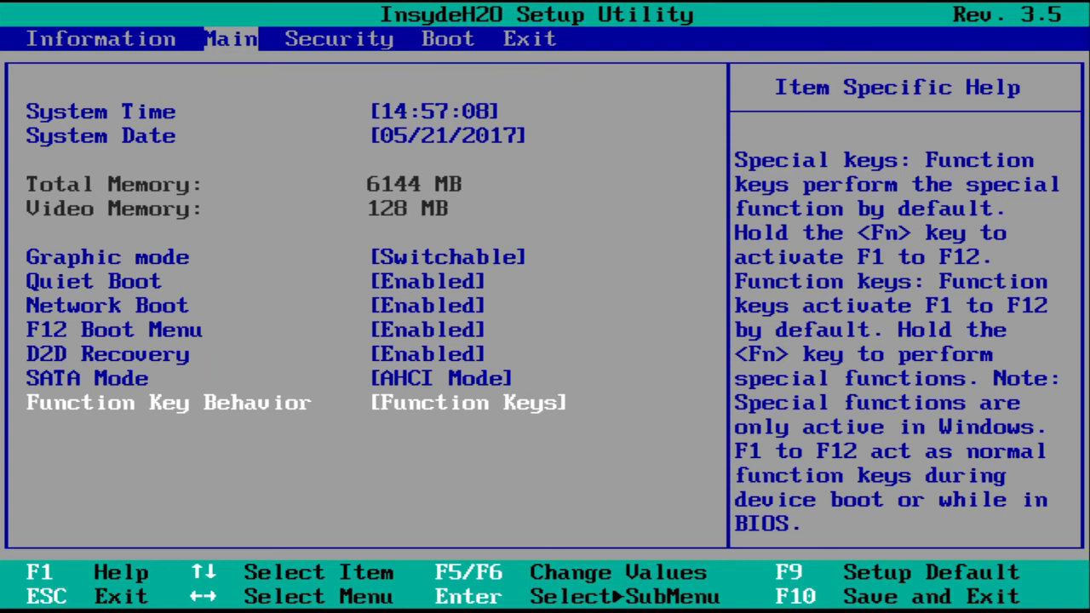
pyautogui.press('Return')
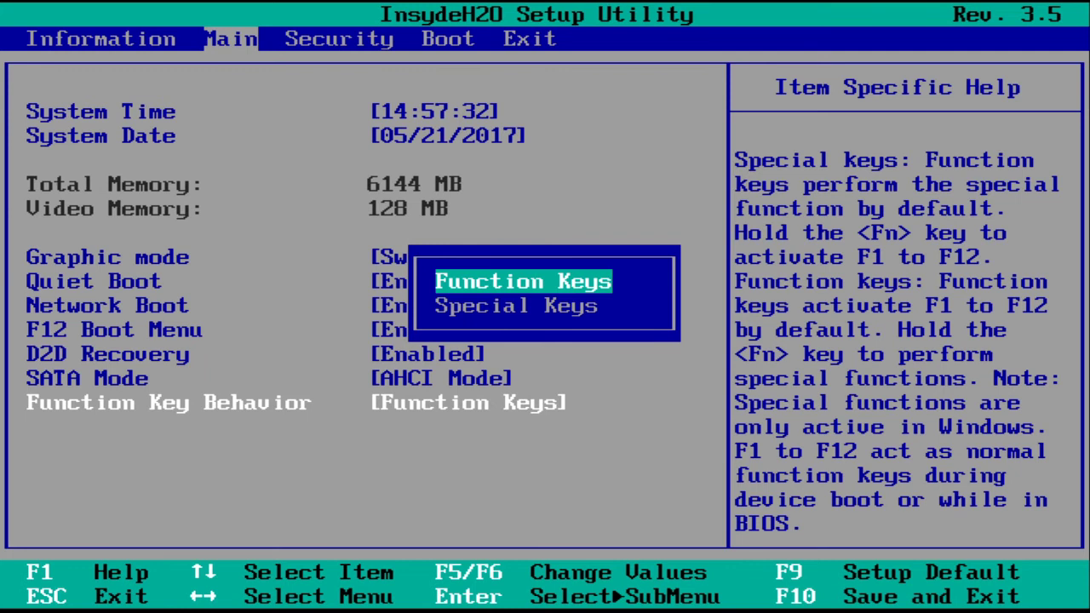
pyautogui.press('Escape')
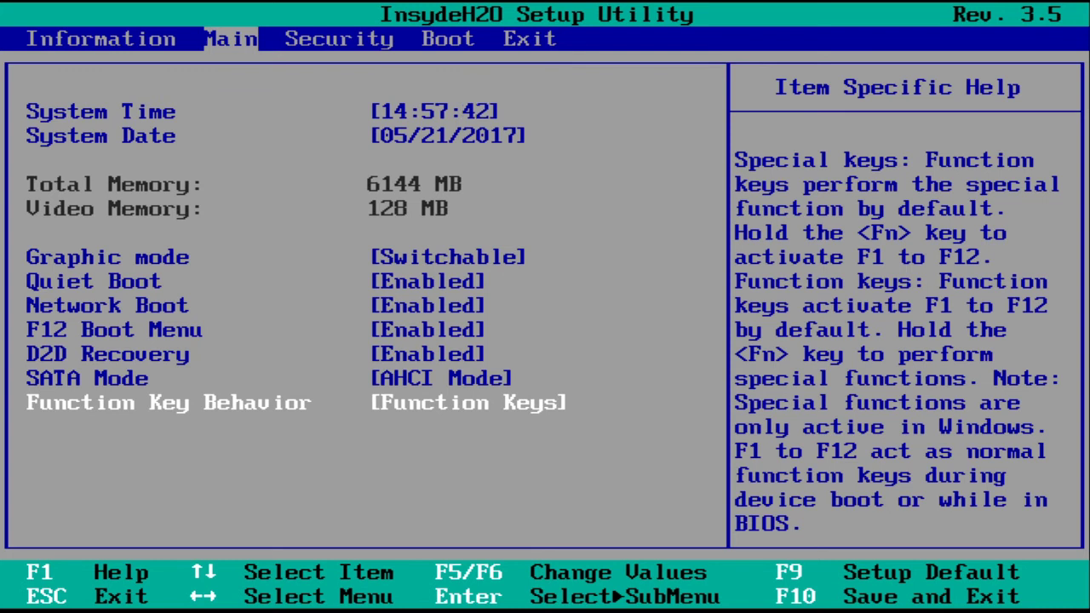
pyautogui.press('Right')
pyautogui.press('Right')
pyautogui.press('Right')
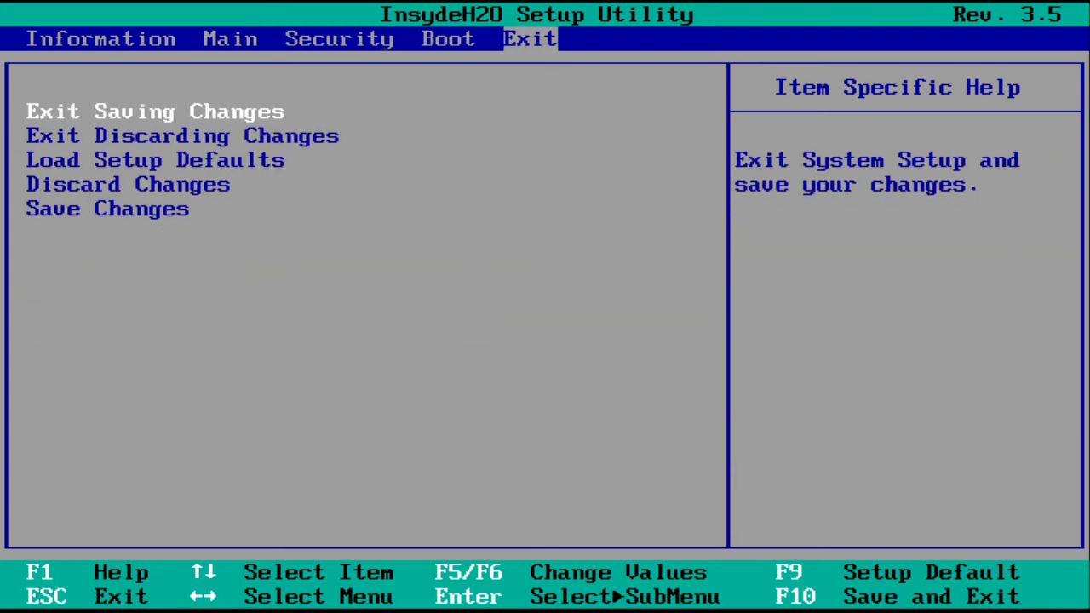
pyautogui.press('Return')
pyautogui.press('Right')
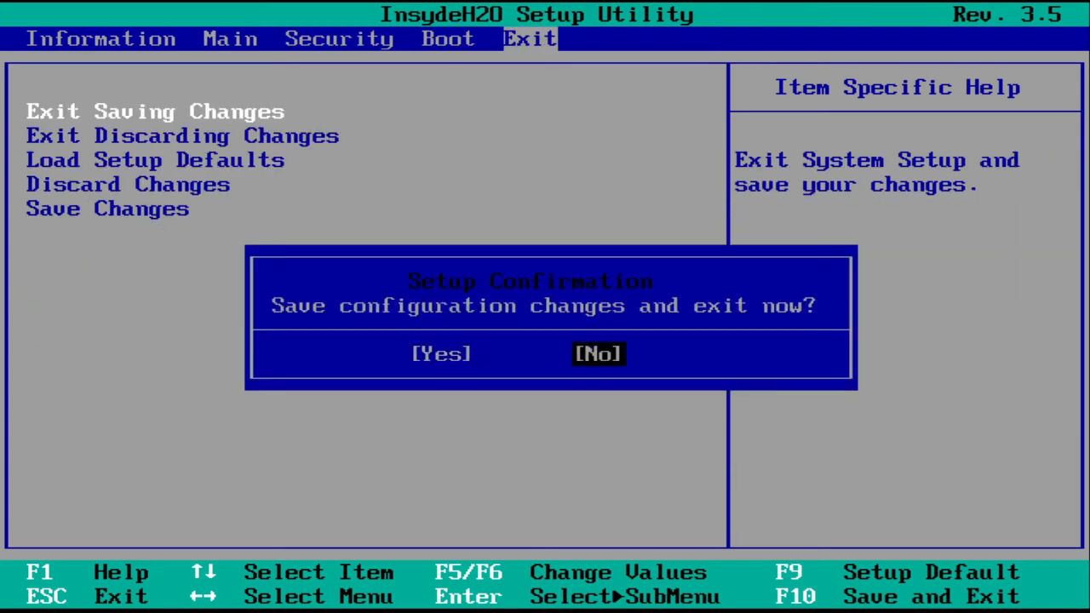
pyautogui.press('Return')
# Set Graphic mode to Integrated in the Main settings of the BIOS setup.
pyautogui.press('Left')
pyautogui.press('Left')
pyautogui.press('Left')
pyautogui.press('Down')
pyautogui.press('Down')
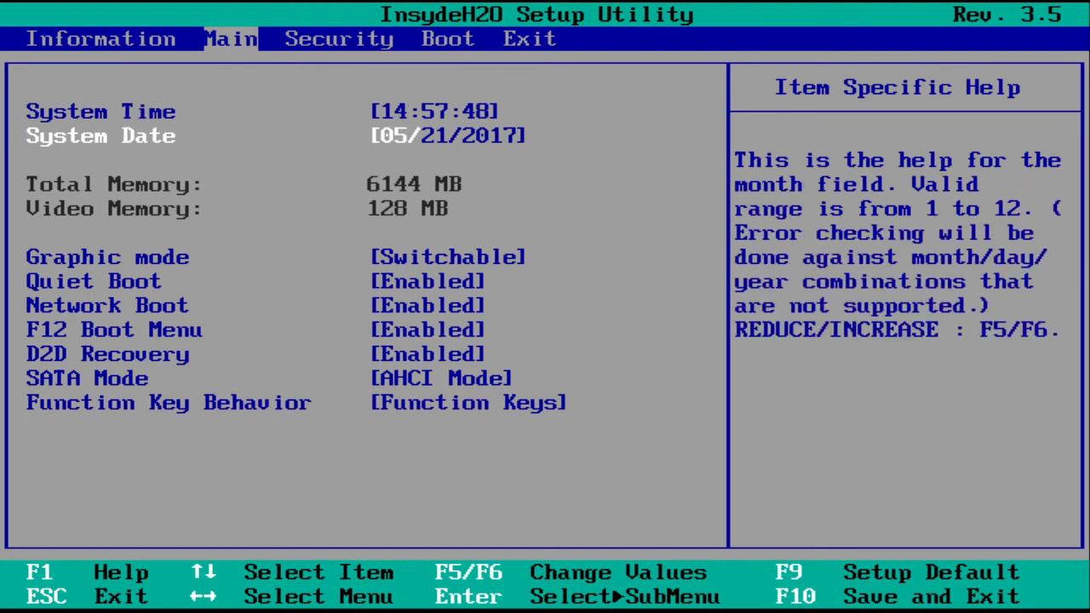
pyautogui.press('Return')
pyautogui.press('Up')
pyautogui.press('Return')
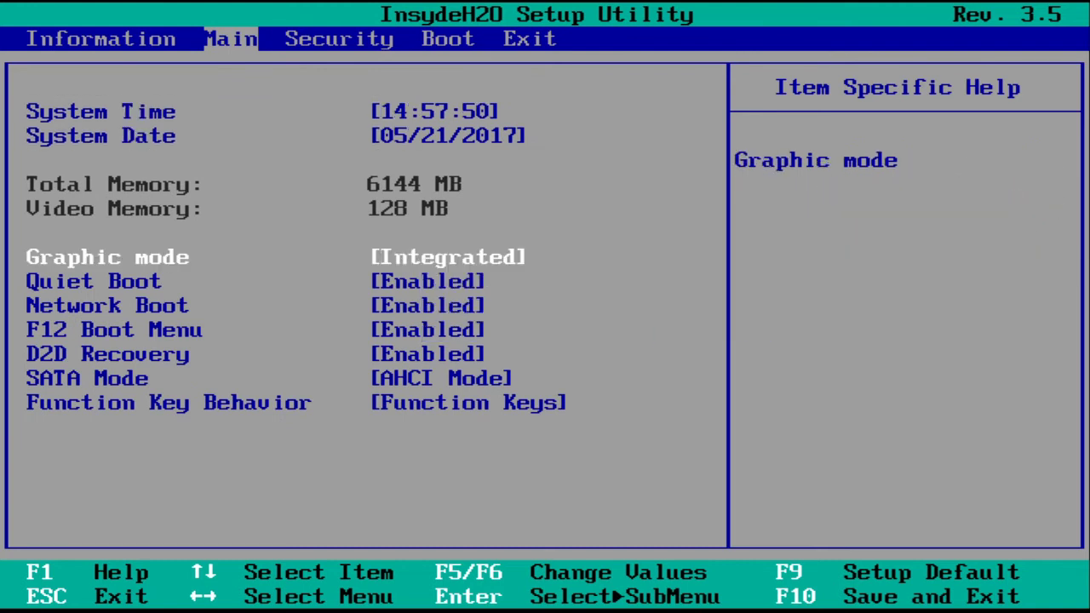
# Exit the BIOS setup saving the changes and confirm the save.
pyautogui.press('Right')
pyautogui.press('Right')
pyautogui.press('Right')
pyautogui.press('Return')
pyautogui.press('Return')
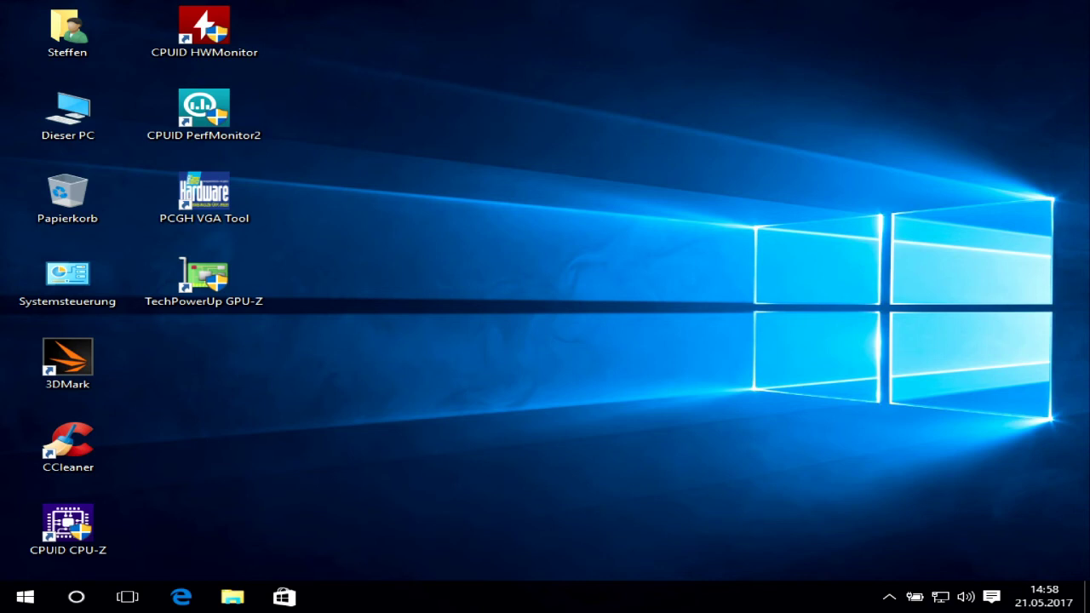
# Show the Projizieren options in Windows for output to another display.
pyautogui.press('super+p')
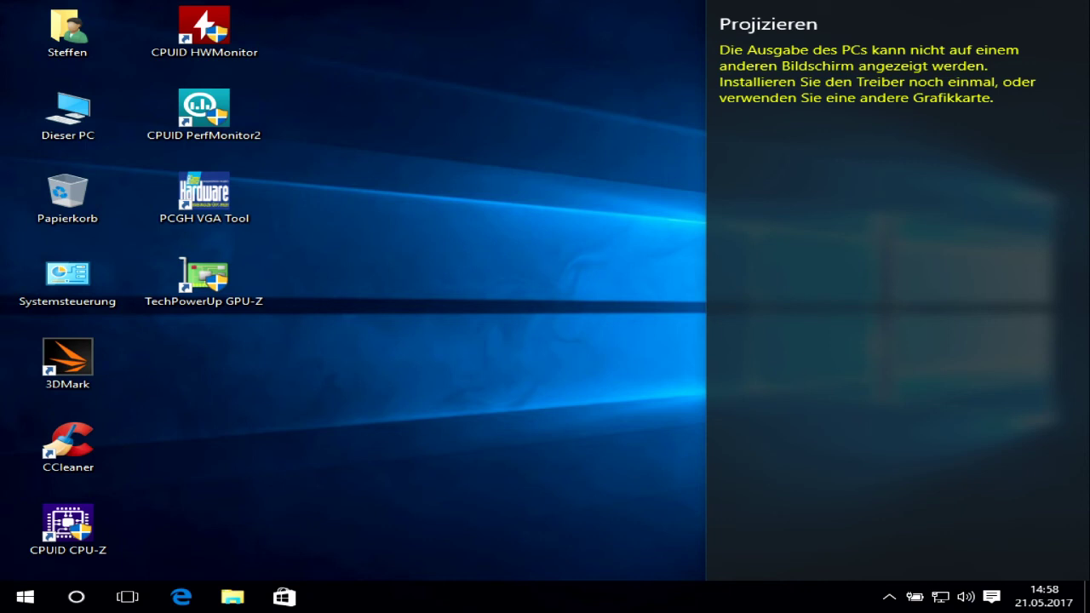
# Close the Projizieren options, switch to 3DMark and look through its available benchmark tests.
pyautogui.click(464, 203)
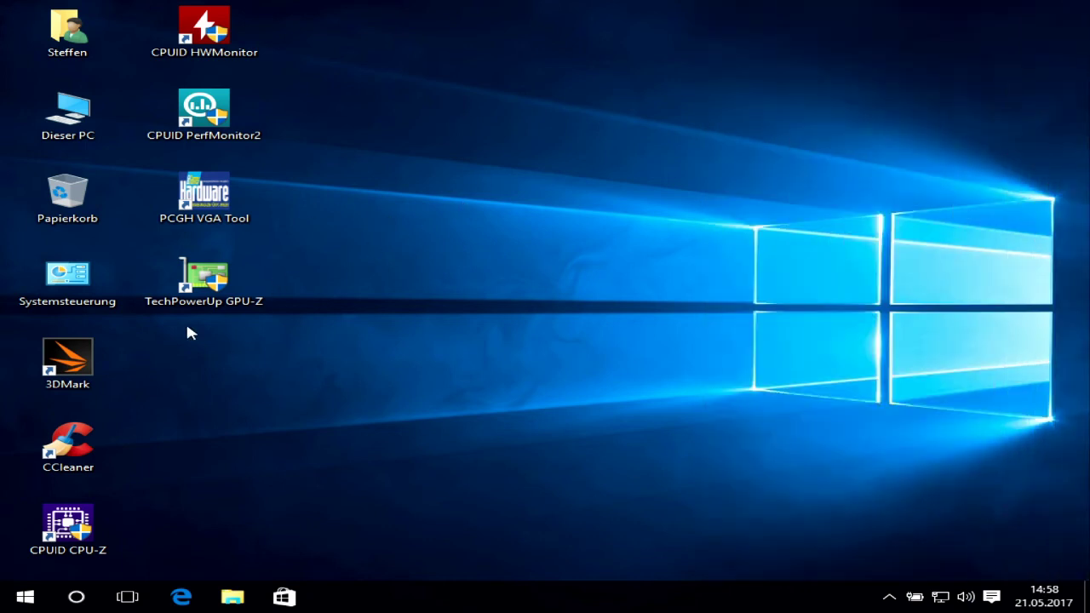
pyautogui.doubleClick(106, 343)
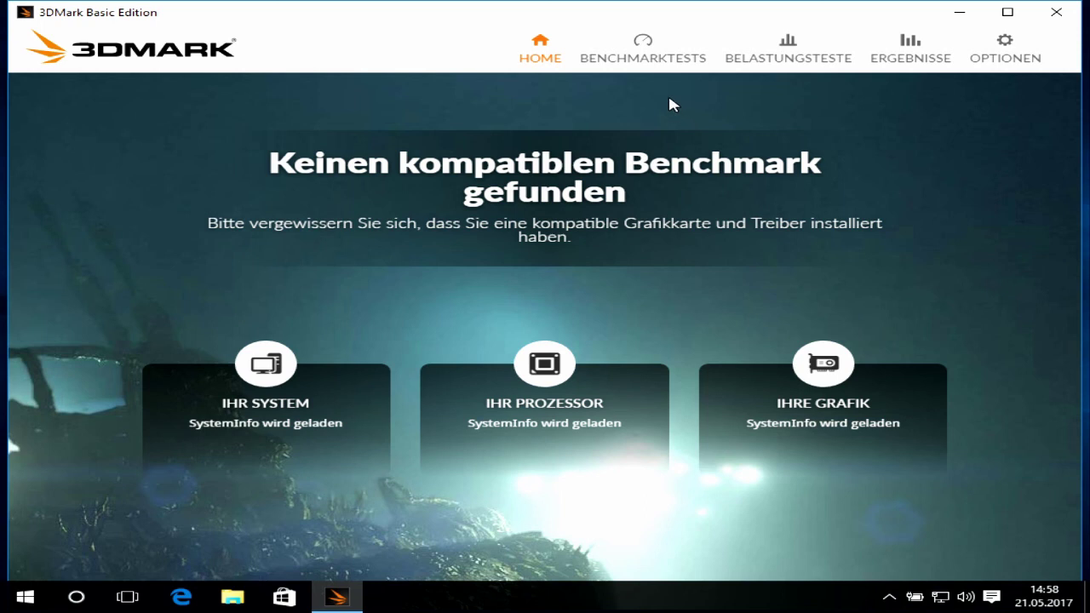
pyautogui.click(645, 65)
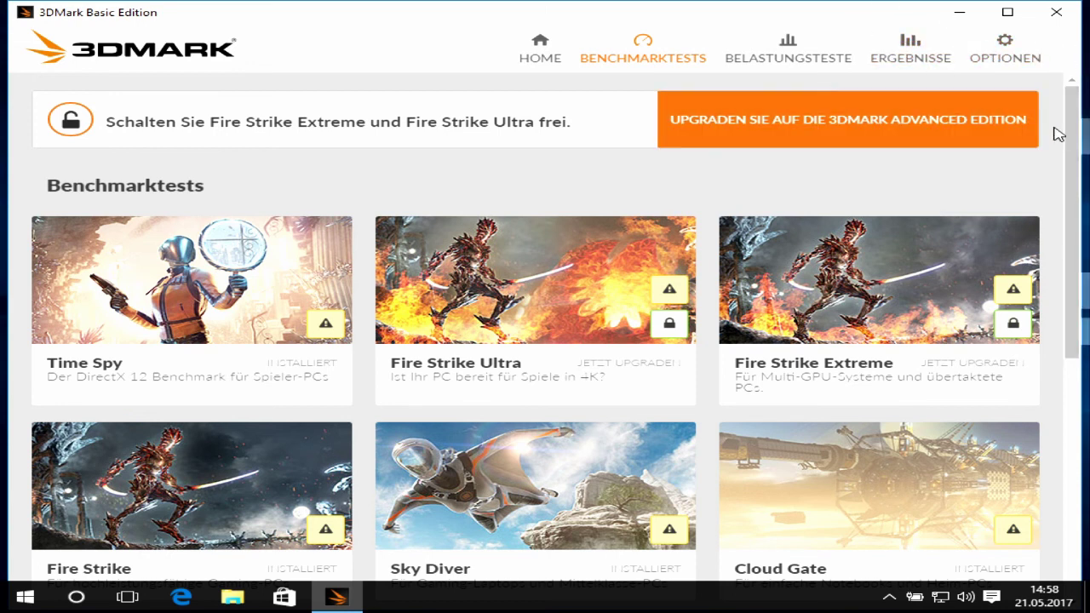
pyautogui.moveTo(1068, 139); pyautogui.dragTo(1073, 344)
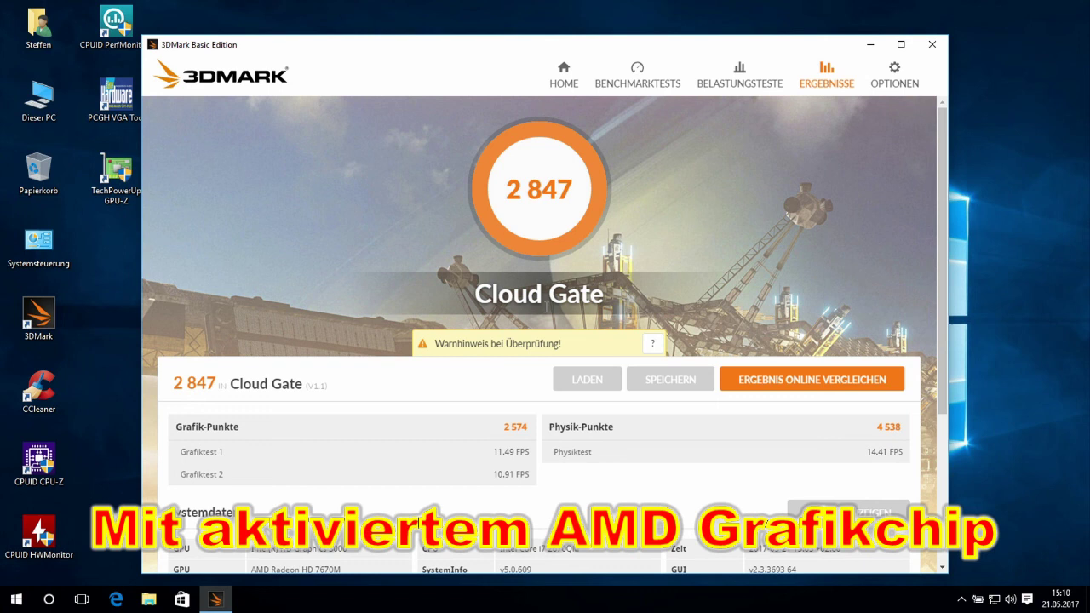
# Maximize the 3DMark window with the Cloud Gate result and show the details of its validation warning.
pyautogui.click(899, 45)
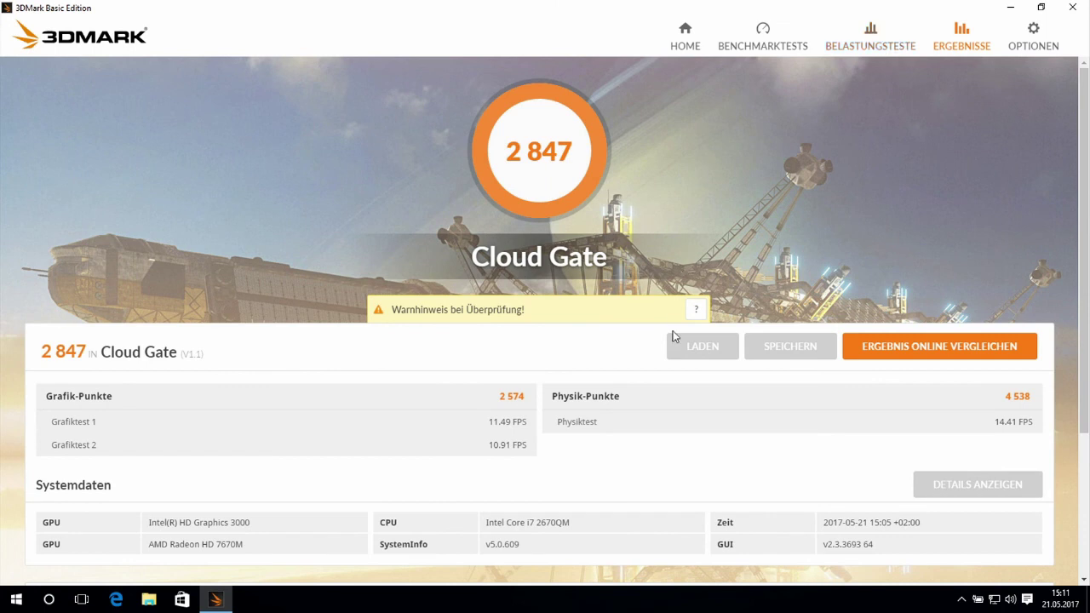
pyautogui.click(696, 309)
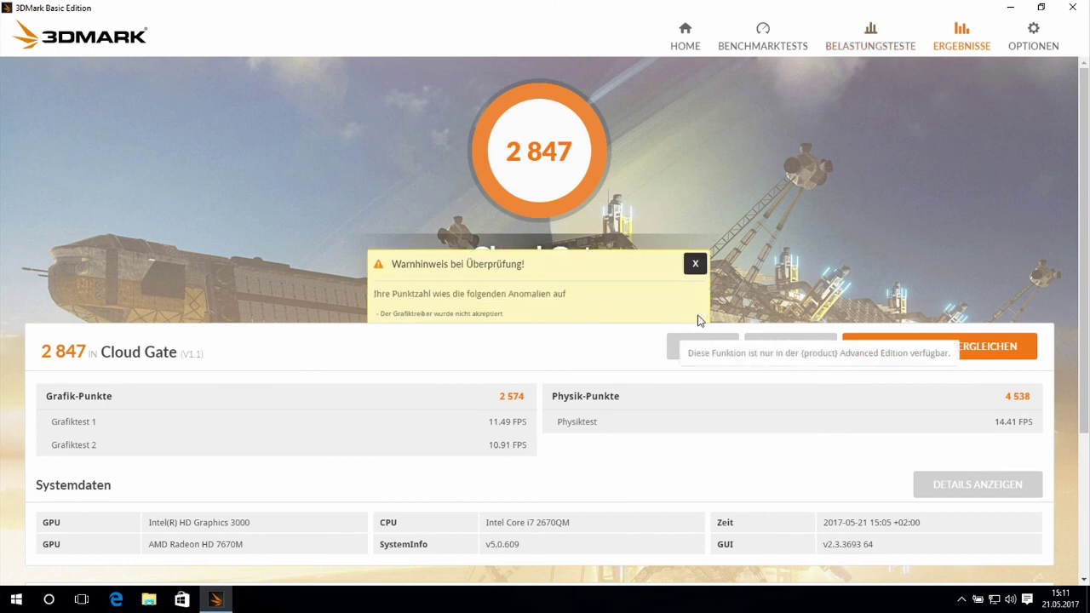